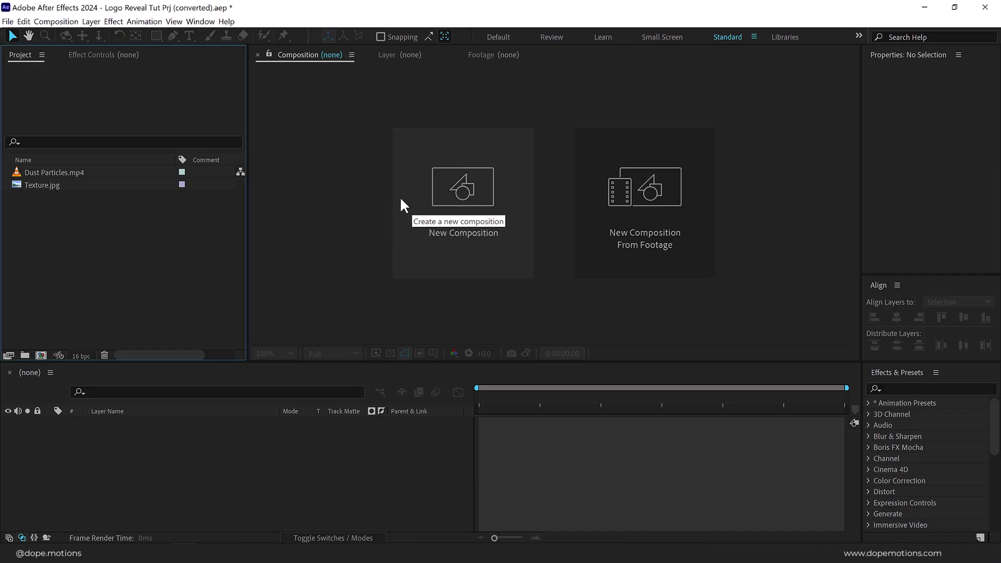
# Create a new composition named Render at 2560 x 1440 px, 30 fps and 10 seconds long.
pyautogui.click(465, 244)
pyautogui.moveTo(469, 131); pyautogui.dragTo(409, 130)
pyautogui.write('Render')
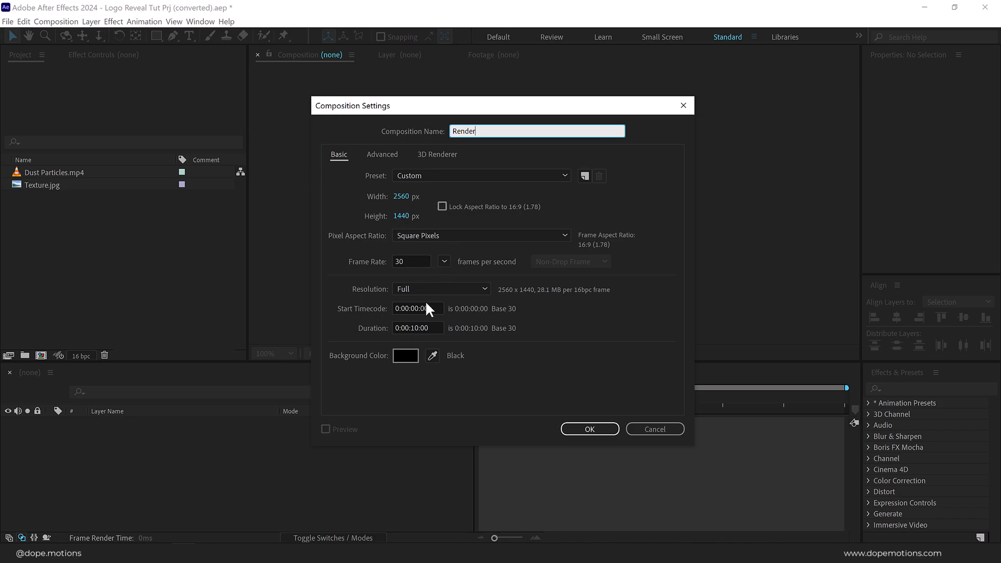
pyautogui.click(587, 423)
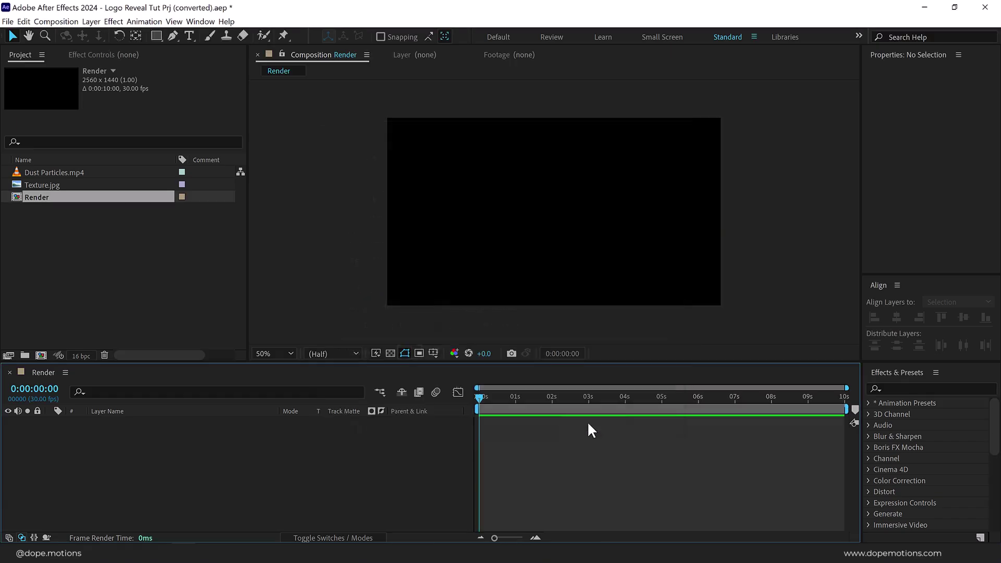
# Create a second composition named Logo with the same 2560 x 1440 px, 30 fps, 10-second settings.
pyautogui.click(41, 355)
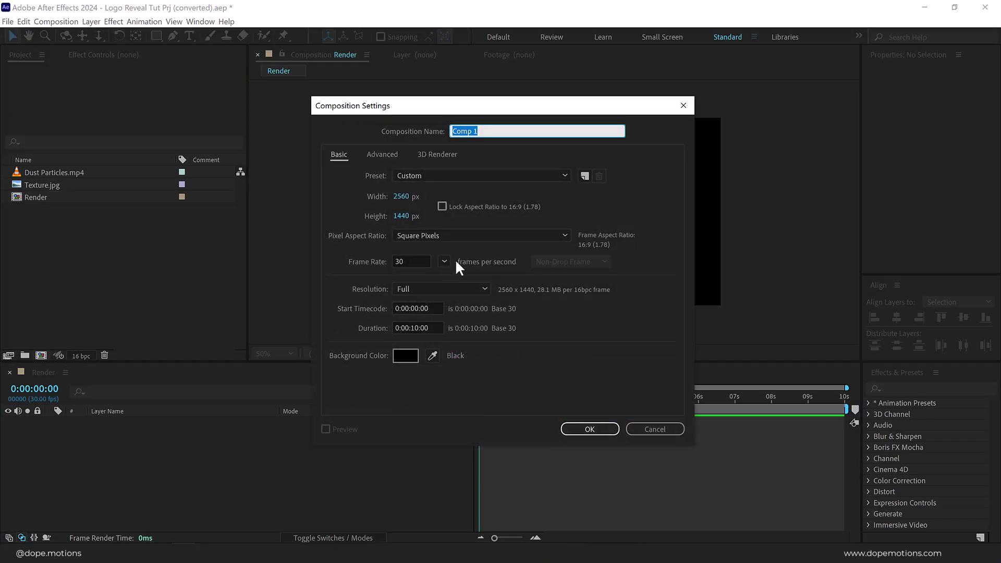
pyautogui.write('Logo')
pyautogui.click(591, 427)
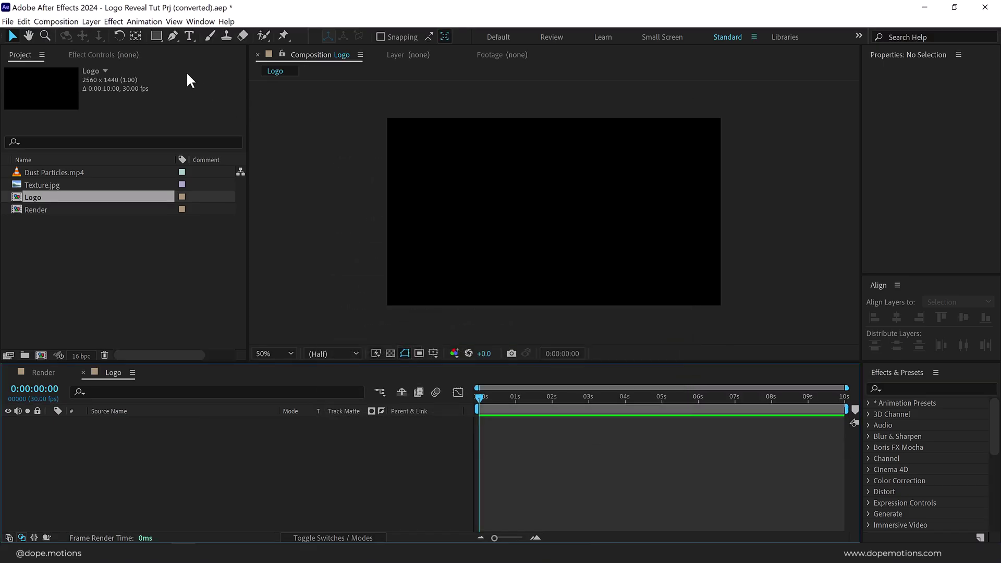
# Add a text layer reading "X" to the Logo composition and center it horizontally and vertically in the frame.
pyautogui.click(190, 35)
pyautogui.click(503, 190)
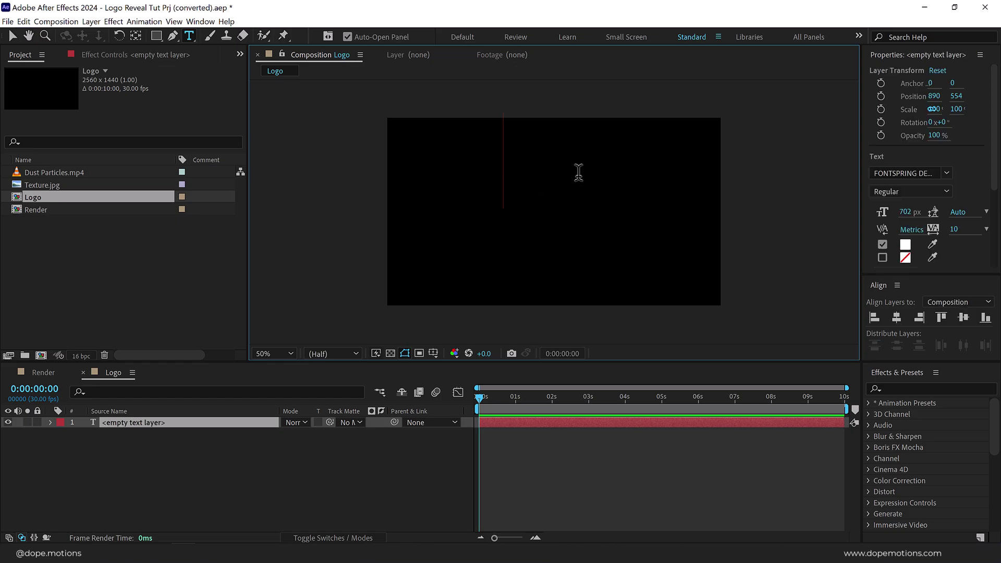
pyautogui.write('X')
pyautogui.click(12, 35)
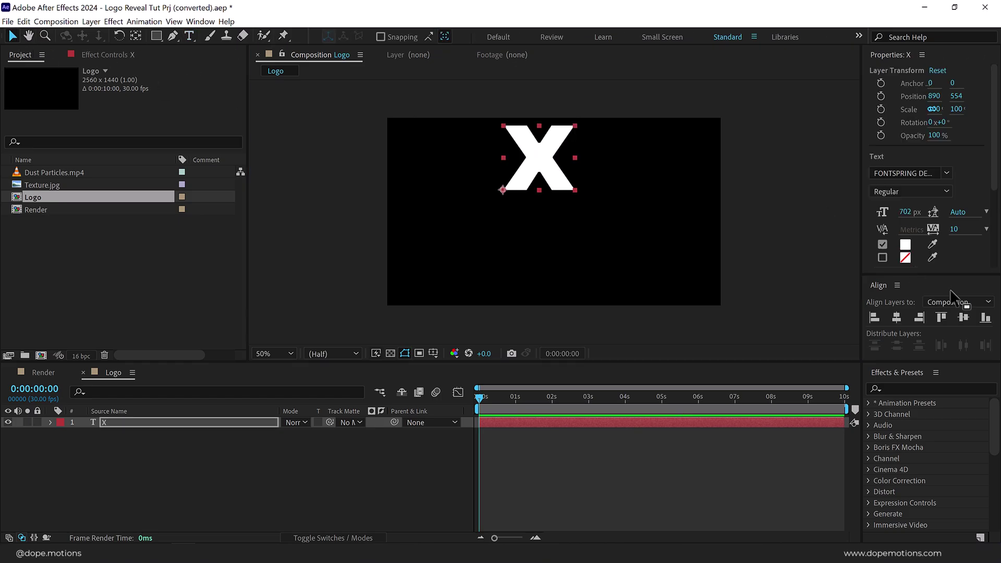
pyautogui.click(897, 317)
pyautogui.click(963, 317)
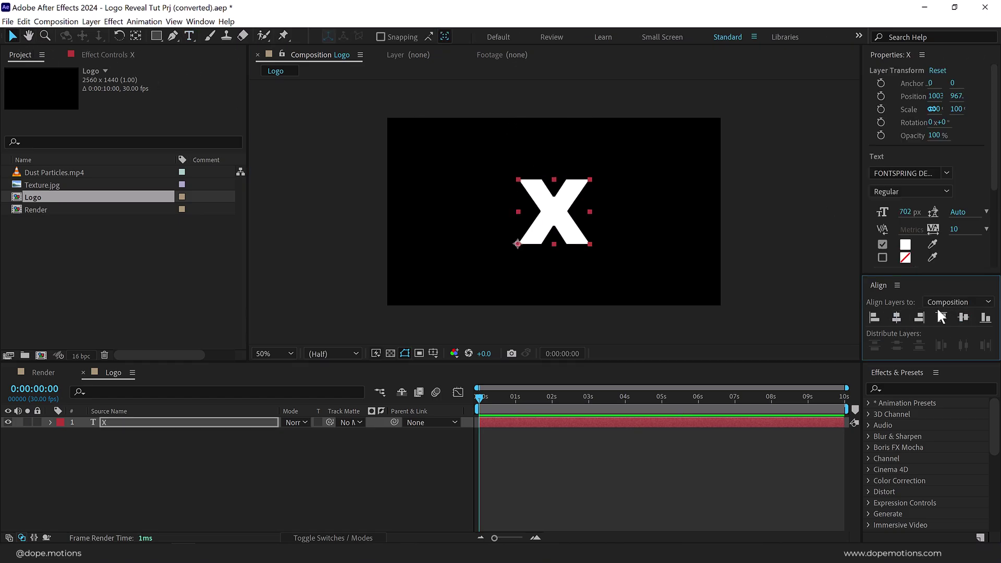
# Apply Gradient Ramp to the X layer and place its start at about 1278, 188 and its end at about 1290, 1140.
pyautogui.click(352, 392)
pyautogui.click(143, 422)
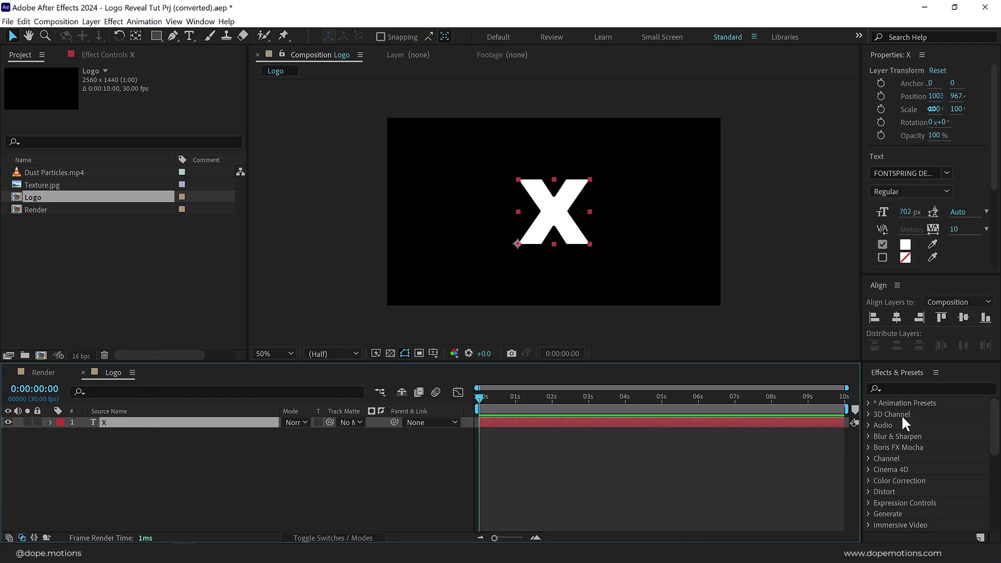
pyautogui.click(907, 388)
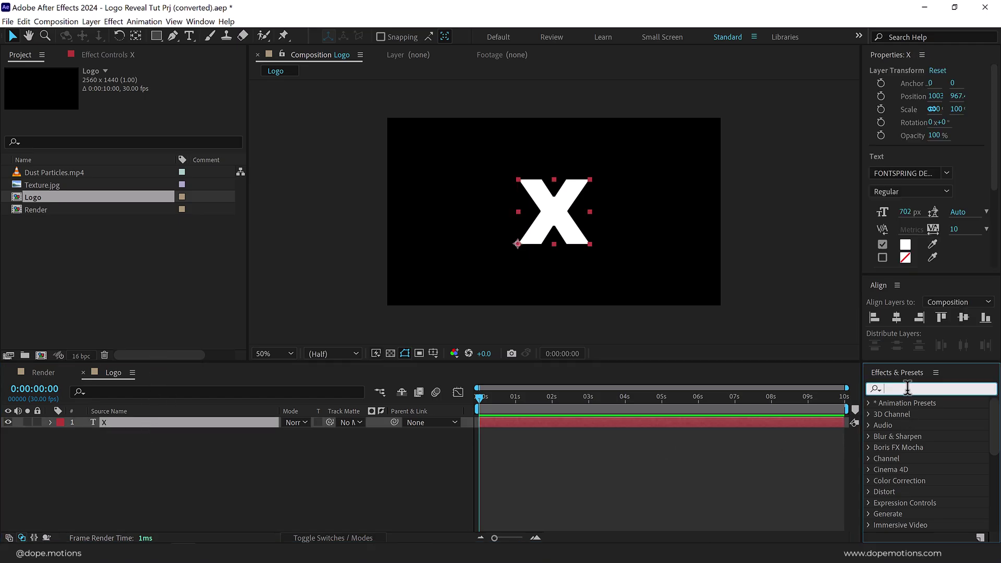
pyautogui.write('ramp')
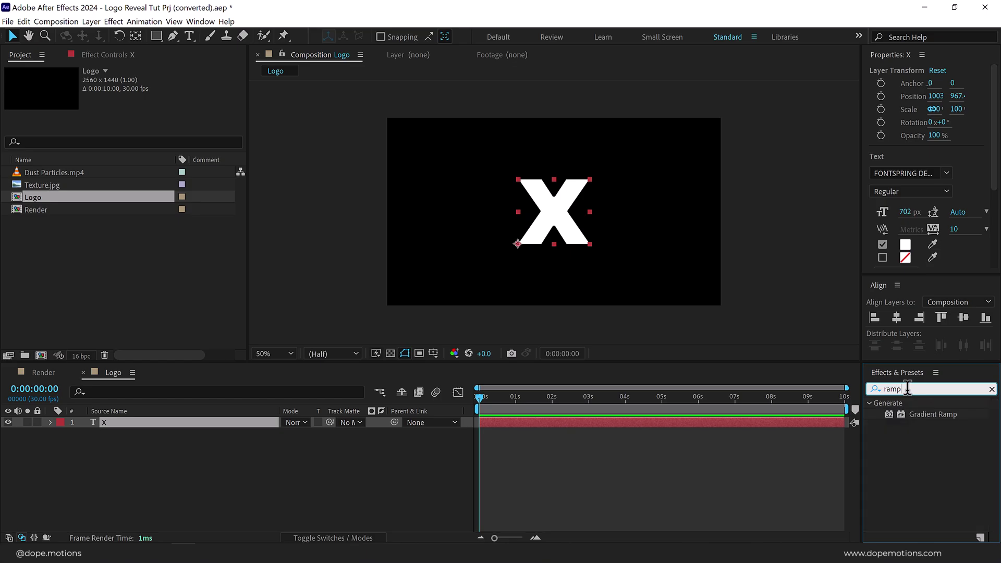
pyautogui.doubleClick(931, 414)
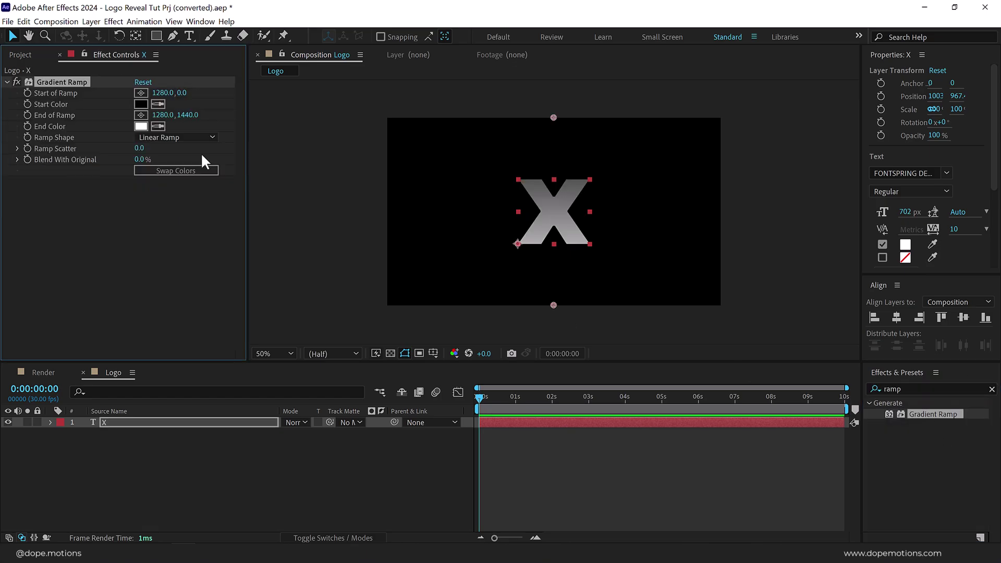
pyautogui.moveTo(554, 117); pyautogui.dragTo(554, 143)
pyautogui.moveTo(554, 305); pyautogui.dragTo(555, 265)
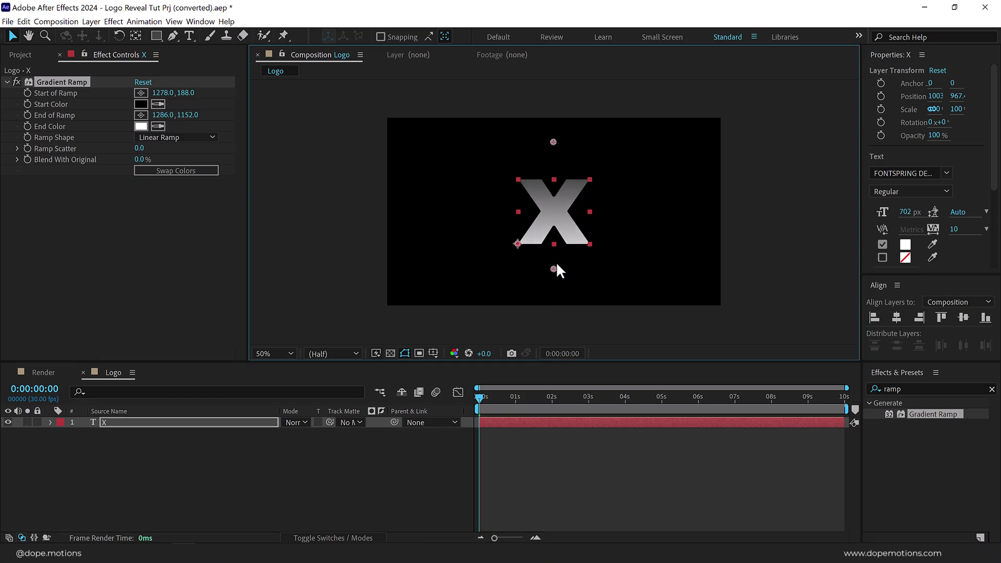
# Set the Gradient Ramp's start color to a bright saturated blue and its end color to a very dark blue.
pyautogui.click(141, 104)
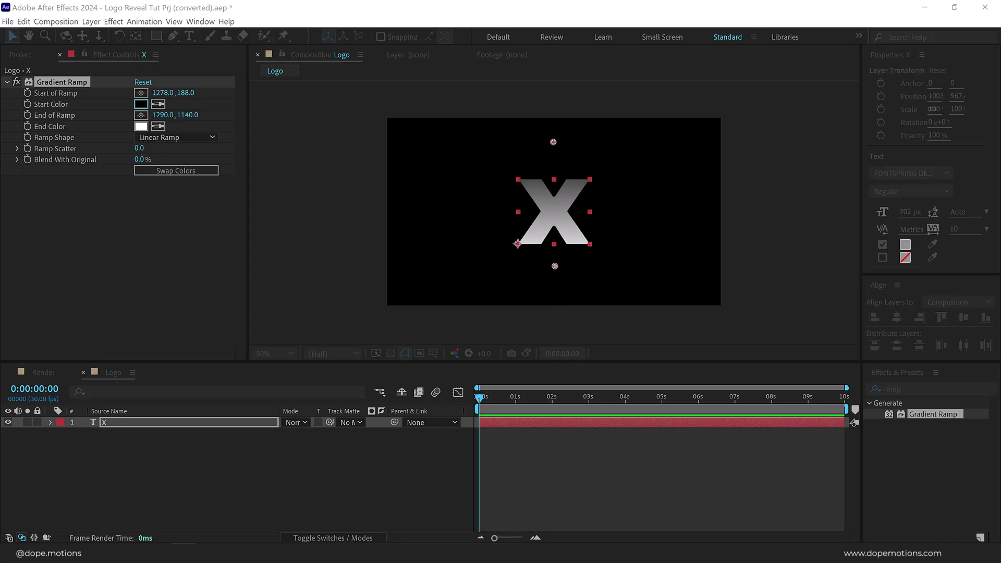
pyautogui.click(430, 287)
pyautogui.click(410, 211)
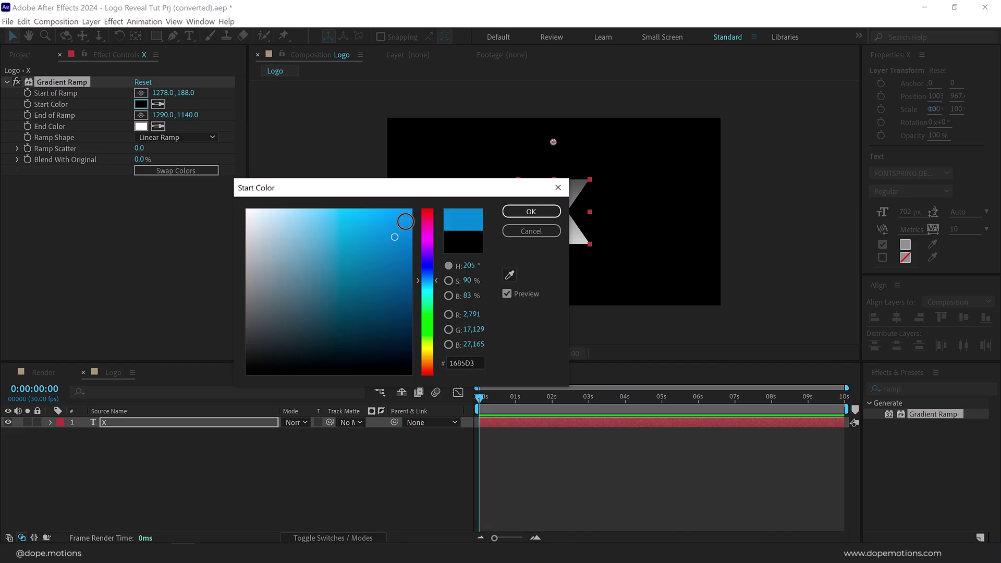
pyautogui.click(532, 211)
pyautogui.click(141, 126)
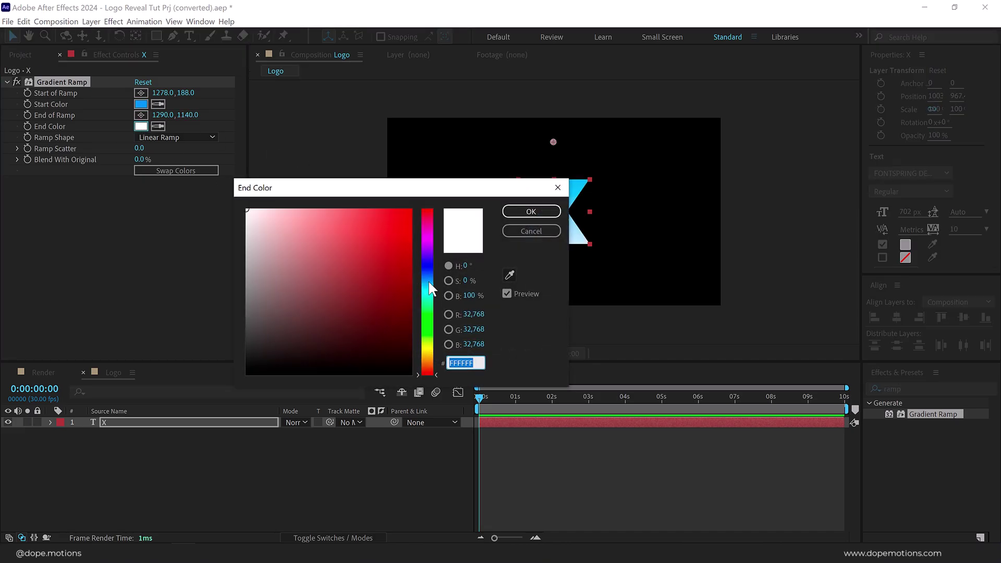
pyautogui.click(429, 282)
pyautogui.moveTo(390, 309); pyautogui.dragTo(406, 325)
pyautogui.click(508, 212)
# Shift the hues of the ramp colors, making the start color 00B8FF and the end color 03274C.
pyautogui.click(141, 104)
pyautogui.click(429, 287)
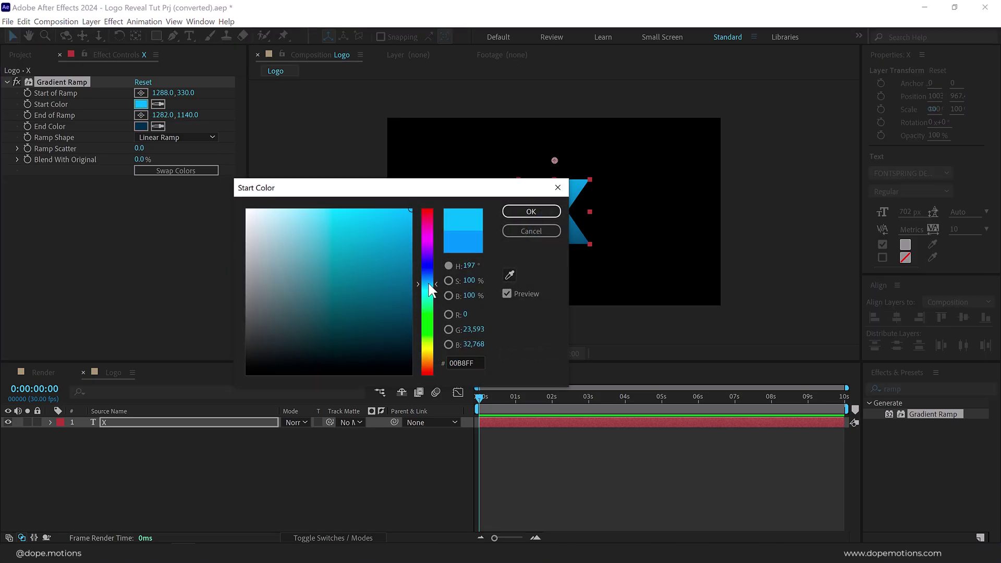
pyautogui.moveTo(493, 188); pyautogui.dragTo(545, 268)
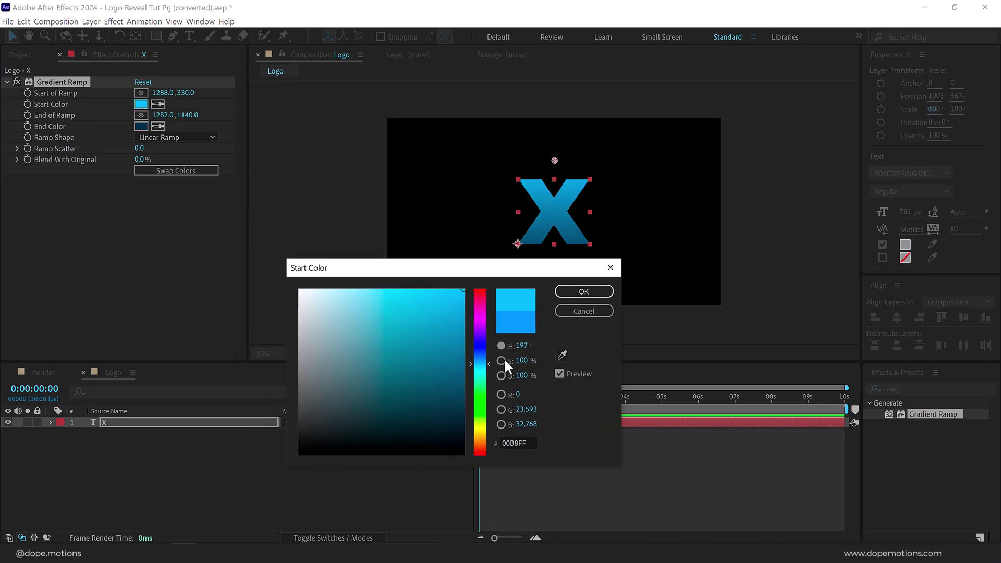
pyautogui.click(584, 291)
pyautogui.click(141, 127)
pyautogui.click(480, 359)
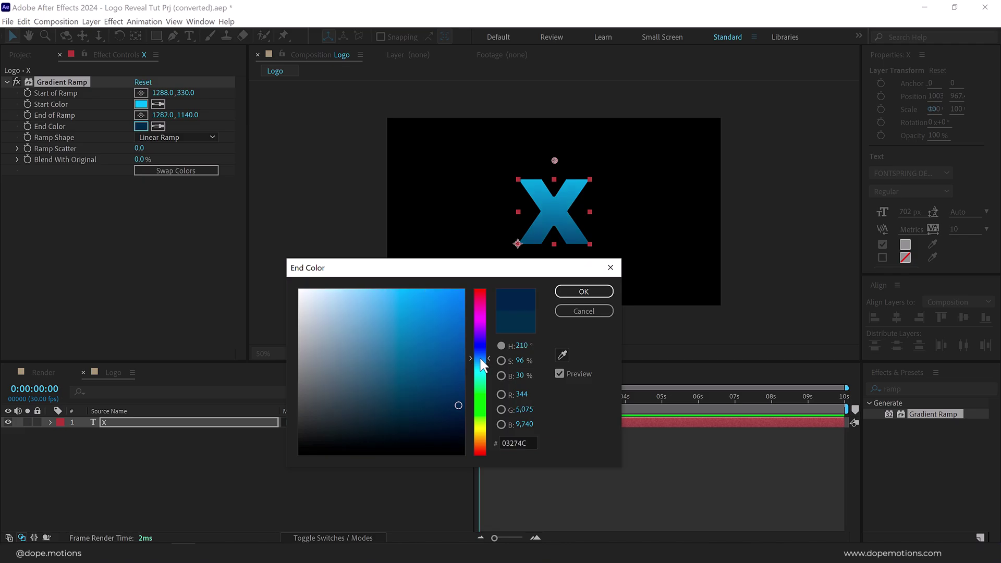
pyautogui.click(584, 292)
pyautogui.click(536, 277)
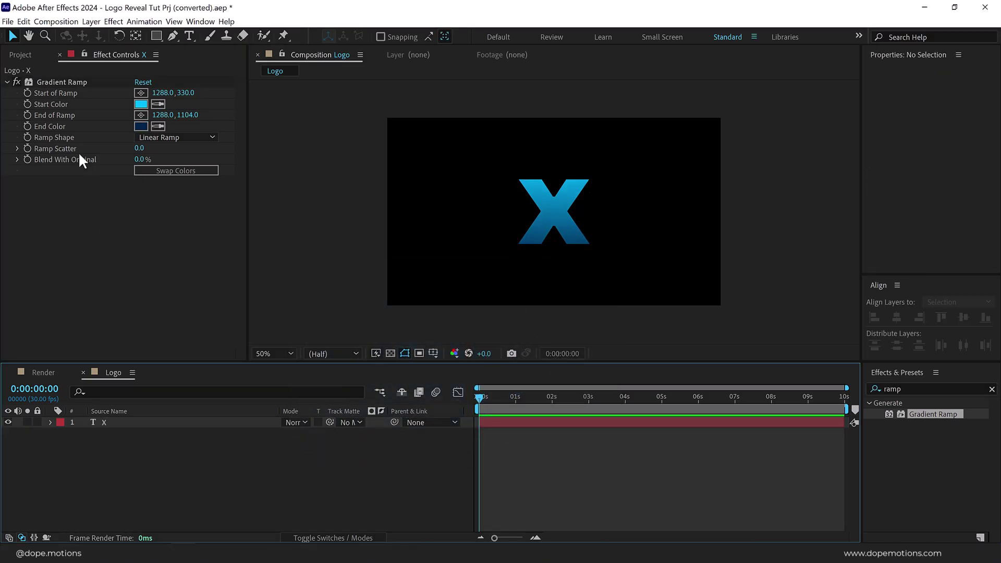
# Create a third composition named Alpha at 2560 x 1440 px, 30 fps and 10 seconds long.
pyautogui.click(22, 54)
pyautogui.click(63, 282)
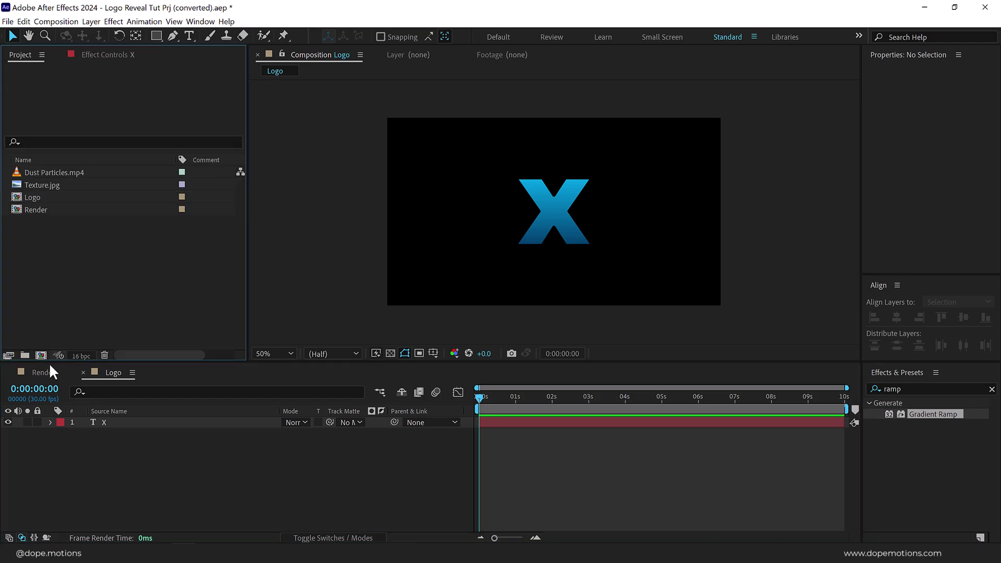
pyautogui.click(40, 355)
pyautogui.write('Alpha')
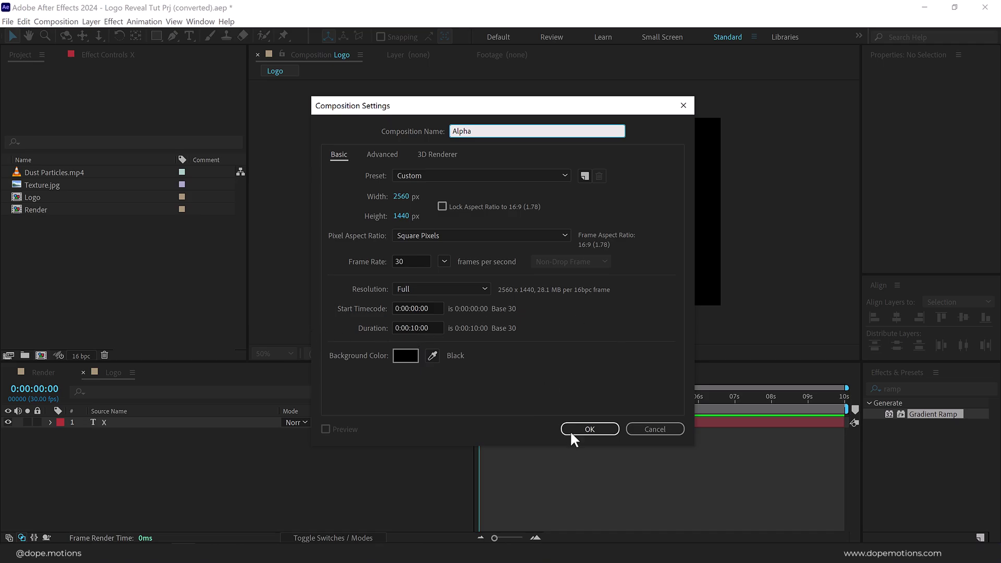
pyautogui.click(591, 430)
# Add a full-frame ellipse shape to the Alpha composition with a white FFFFFF fill and a 0 px stroke.
pyautogui.click(156, 37)
pyautogui.moveTo(156, 41); pyautogui.dragTo(212, 64)
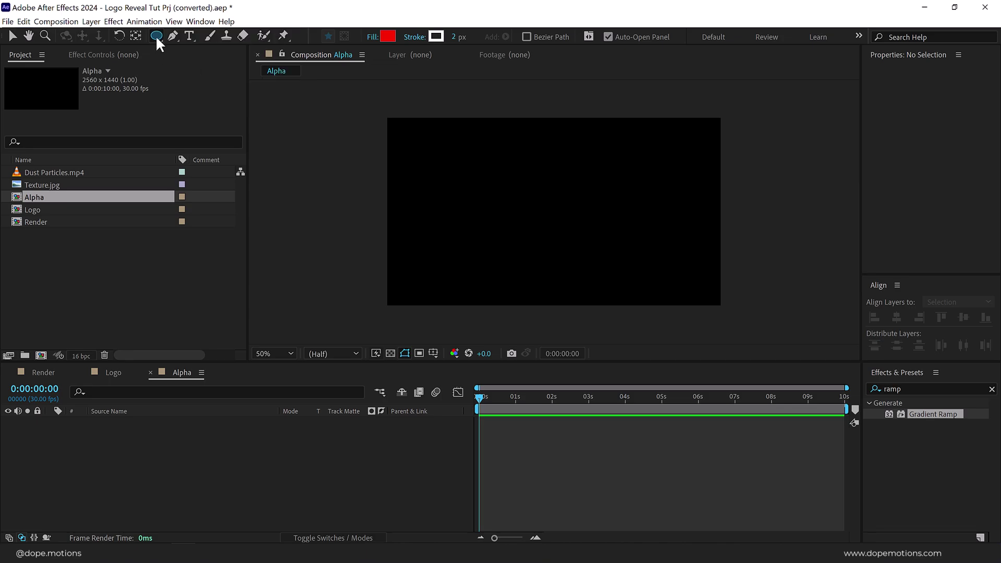
pyautogui.doubleClick(155, 36)
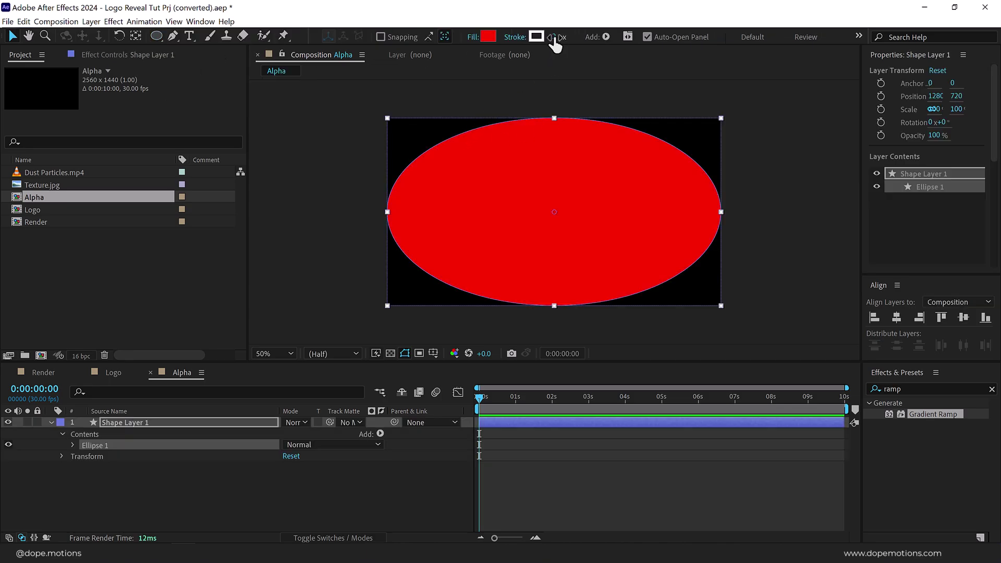
pyautogui.click(489, 35)
pyautogui.write('FFFFFF')
pyautogui.click(595, 292)
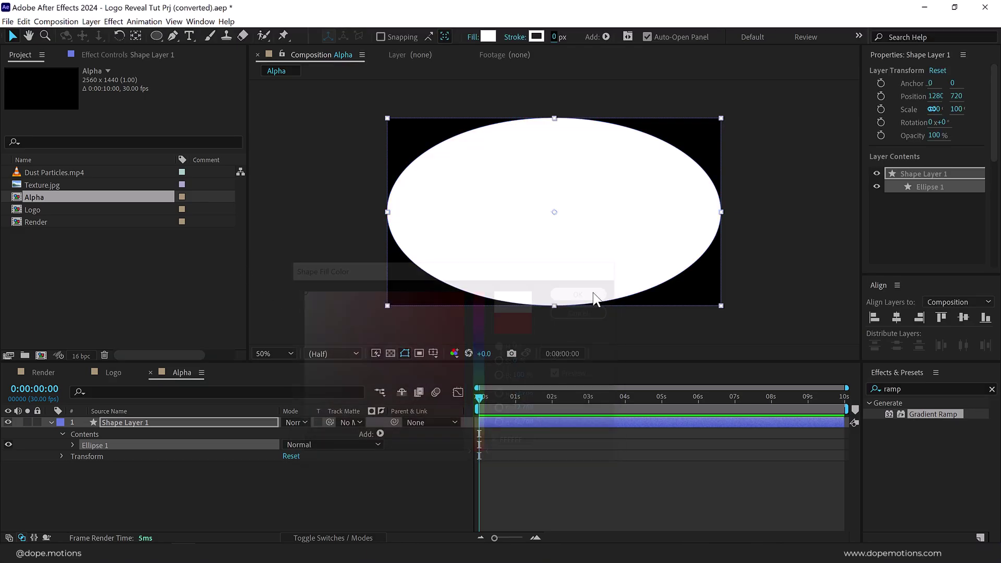
# Constrain the ellipse path to equal proportions and enlarge its size to about 3035 x 3035 so the circle covers the frame.
pyautogui.click(73, 445)
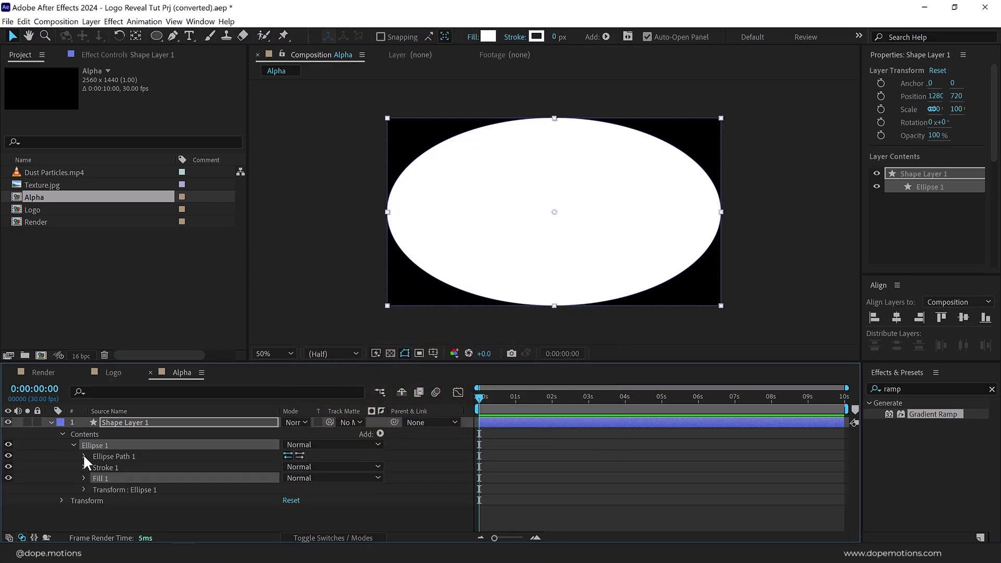
pyautogui.click(84, 456)
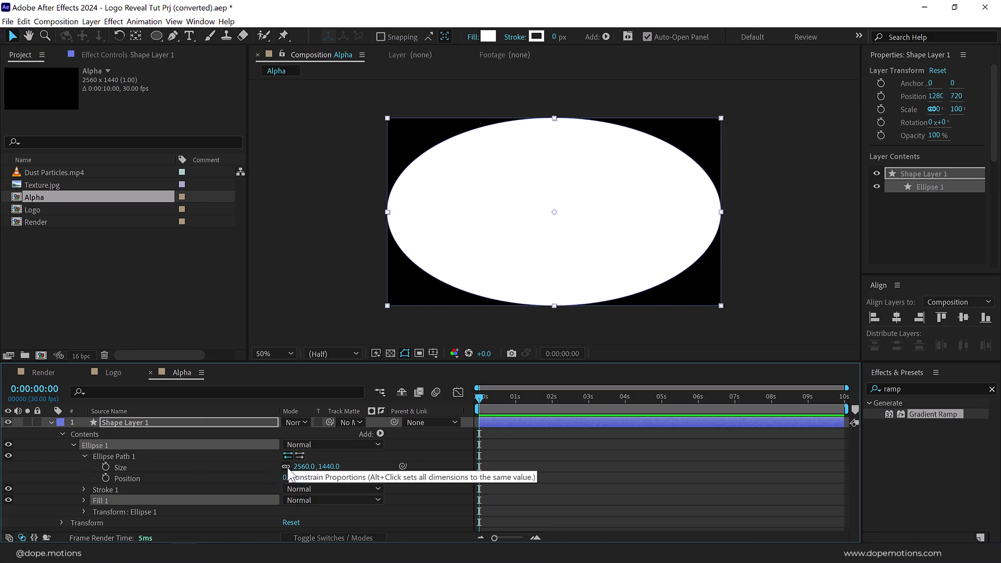
pyautogui.keyDown('alt'); pyautogui.click(286, 466); pyautogui.keyUp('alt')
pyautogui.moveTo(330, 468); pyautogui.dragTo(630, 459)
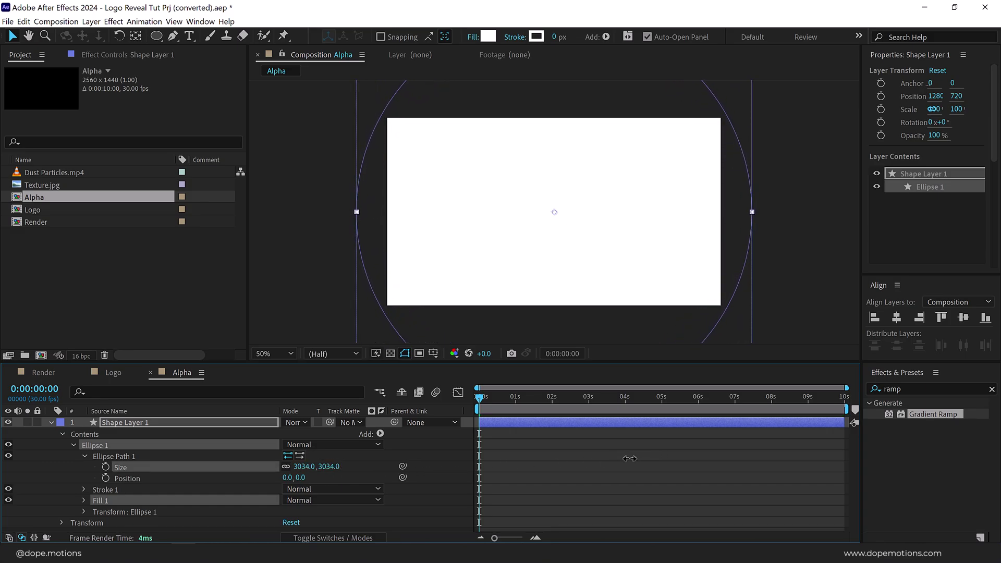
# Animate the circle layer's Scale with keyframes from 0% at 0:00:00:00 to 100% at 0:00:08:00.
pyautogui.moveTo(763, 398); pyautogui.dragTo(771, 398)
pyautogui.click(132, 421)
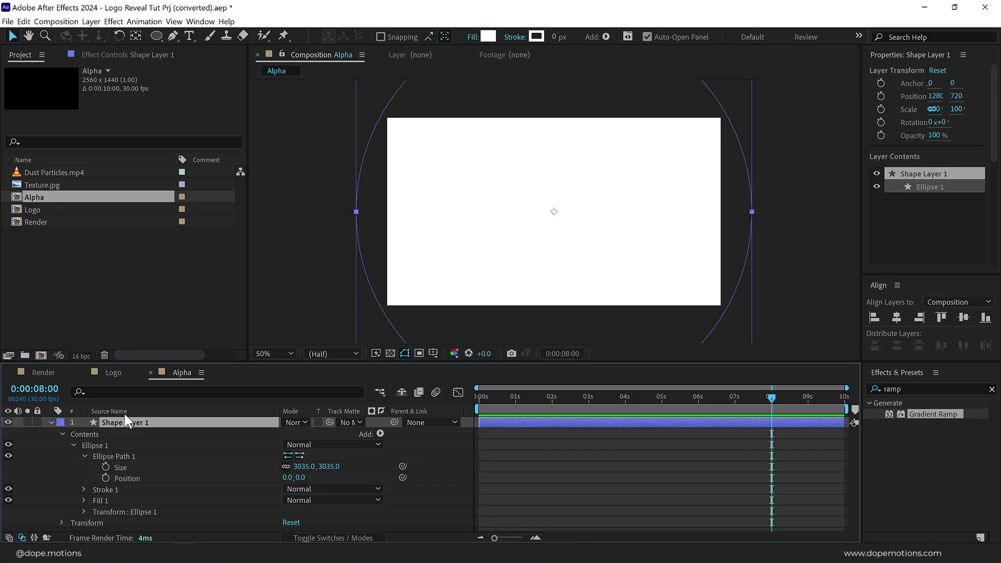
pyautogui.press('s')
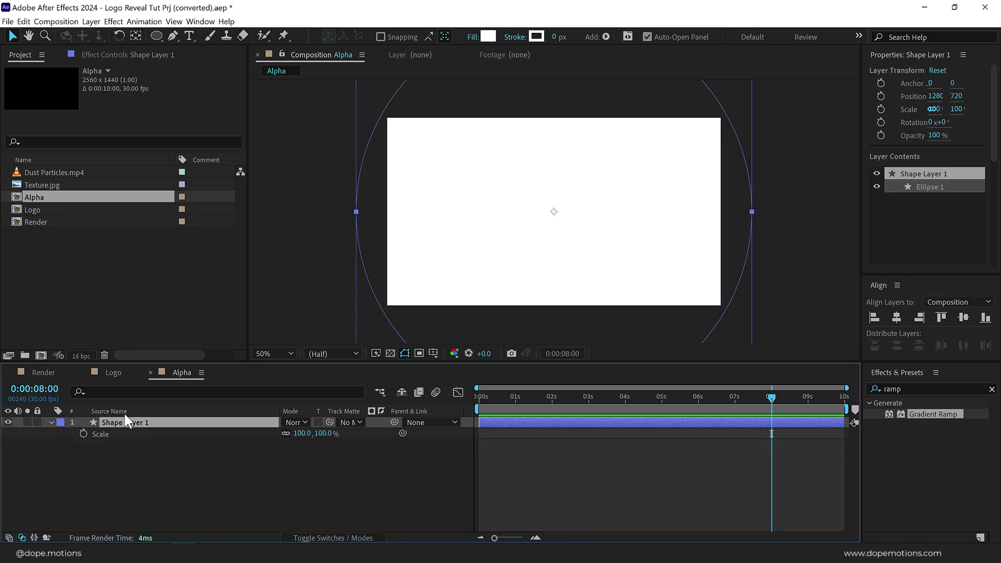
pyautogui.click(83, 434)
pyautogui.moveTo(769, 400); pyautogui.dragTo(292, 447)
pyautogui.click(326, 434)
pyautogui.write('0')
pyautogui.press('Return')
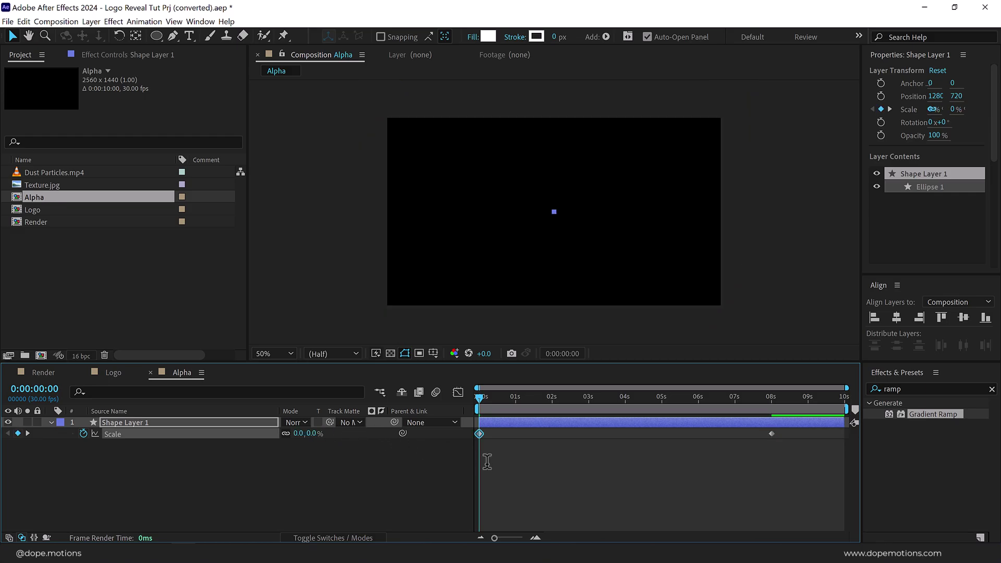
# Preview the circle's scale animation and move the current time to 0:00:03:12.
pyautogui.click(515, 468)
pyautogui.press('space')
pyautogui.moveTo(602, 397)
pyautogui.mouseDown()
pyautogui.moveTo(652, 408)
pyautogui.moveTo(603, 416)
pyautogui.mouseUp()
# Apply Turbulent Displace to the circle shape layer and set its Amount to 55.
pyautogui.click(159, 422)
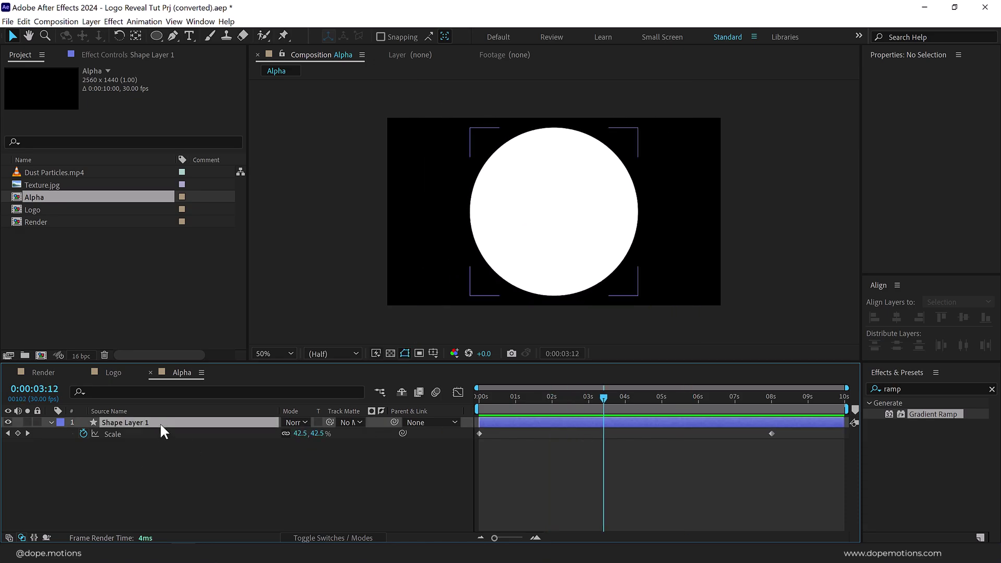
pyautogui.click(922, 389)
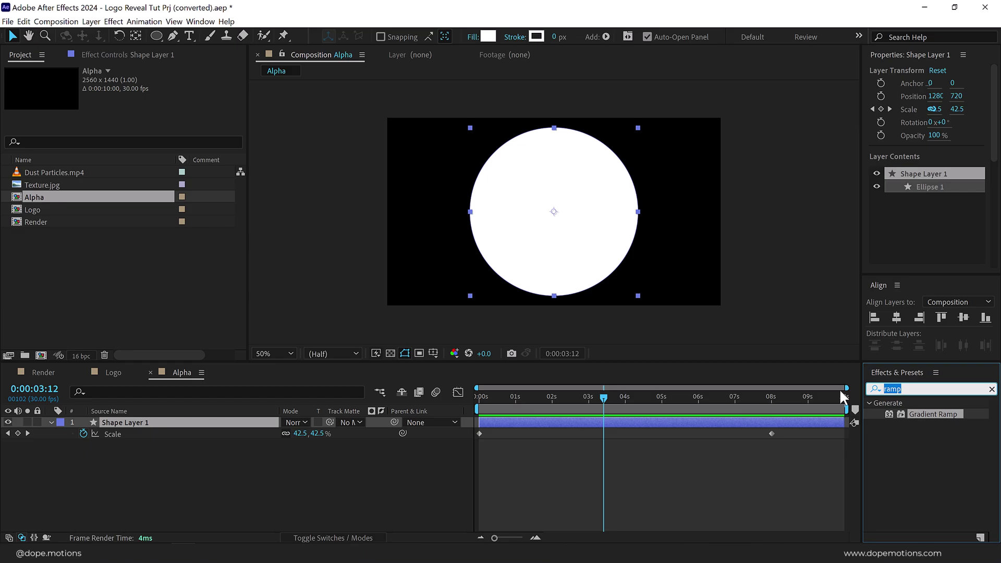
pyautogui.write('turbu')
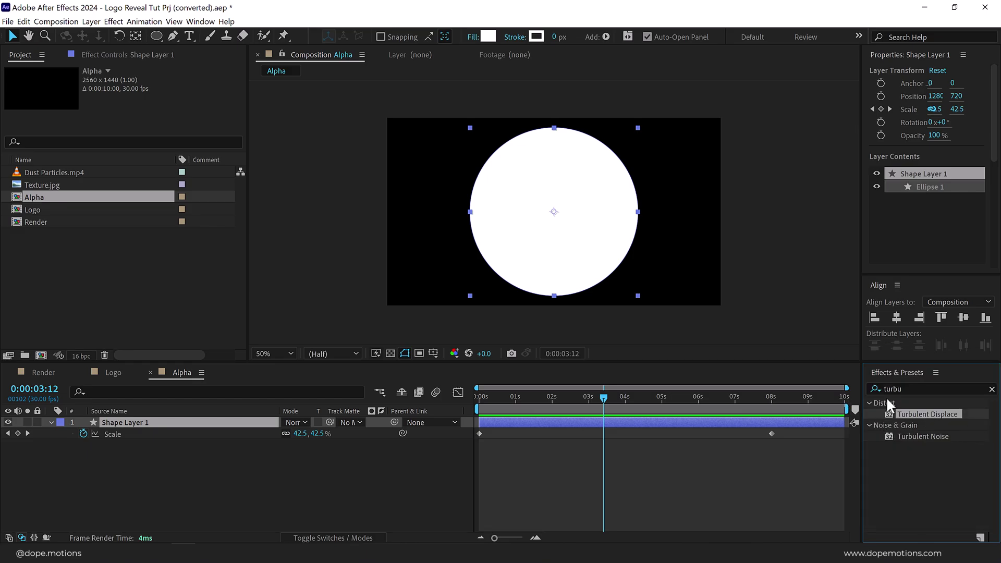
pyautogui.doubleClick(926, 414)
pyautogui.click(142, 104)
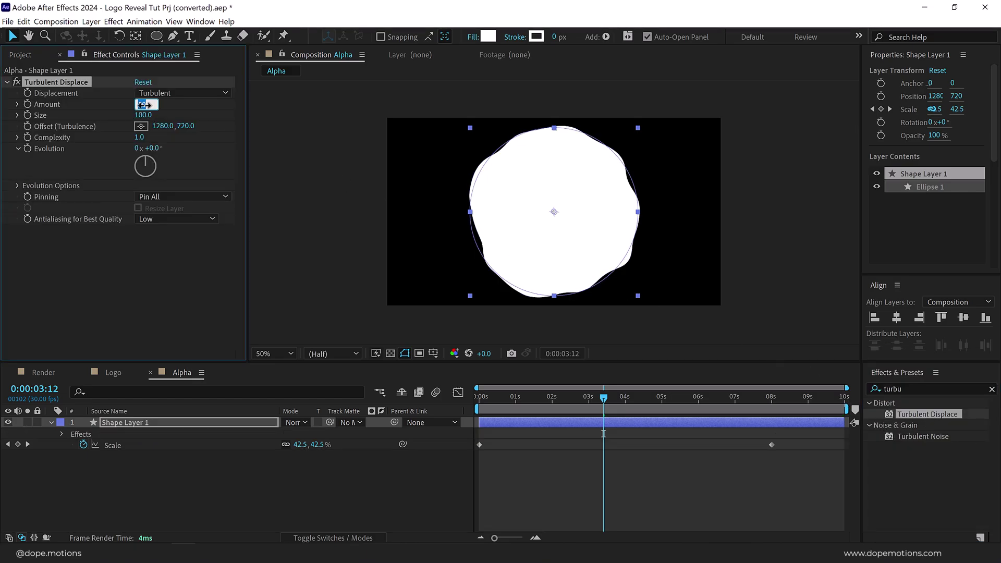
pyautogui.write('55')
pyautogui.press('Return')
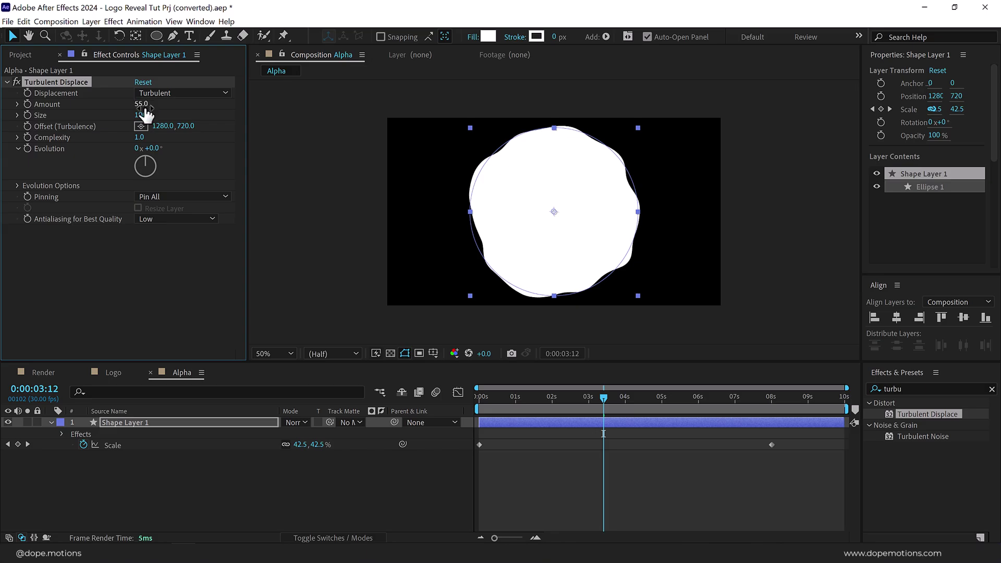
# Set the circle's Turbulent Displace Size to 85 and Complexity to 10, then check the rough edge at an earlier time.
pyautogui.click(144, 115)
pyautogui.write('85')
pyautogui.press('Return')
pyautogui.click(139, 138)
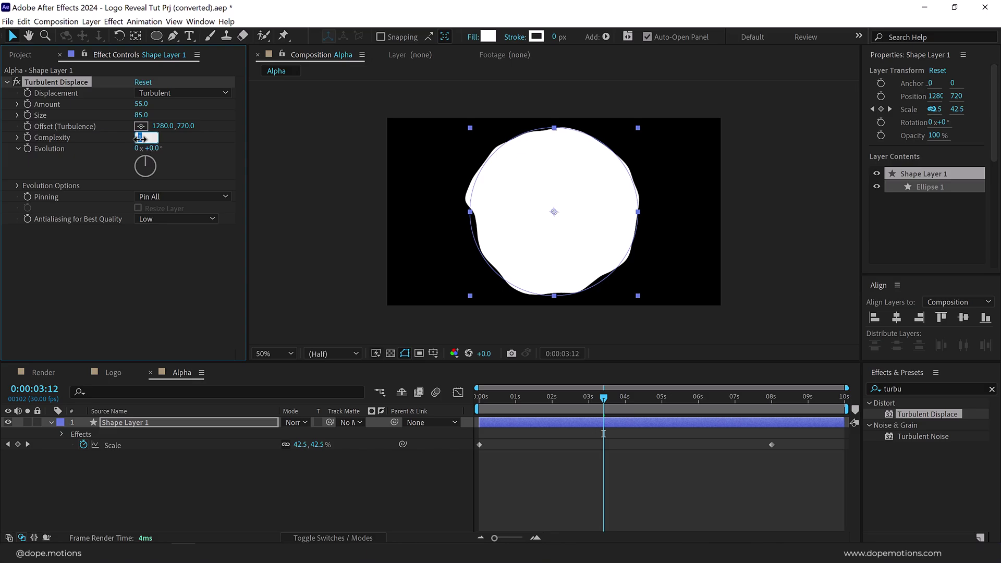
pyautogui.write('10')
pyautogui.press('Return')
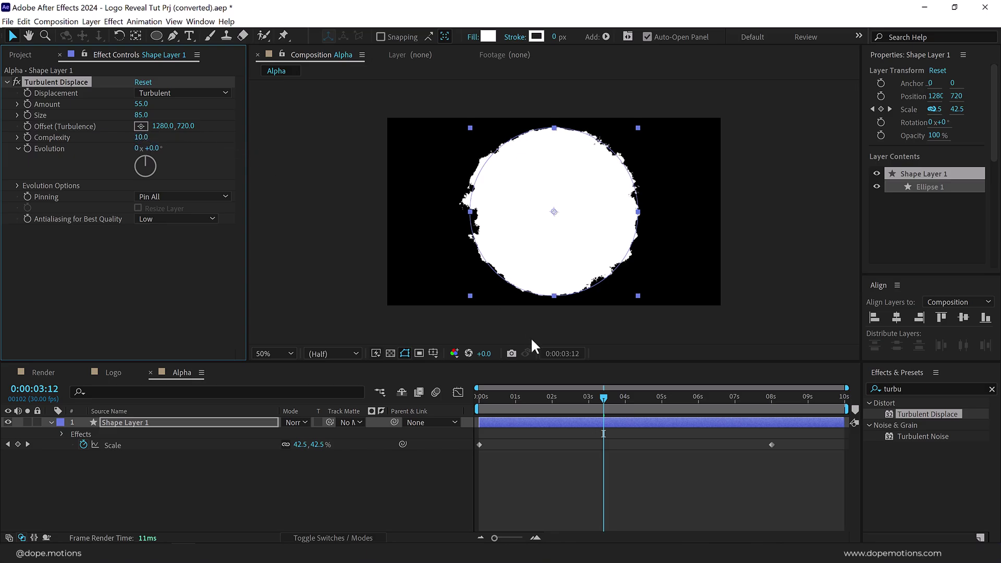
pyautogui.moveTo(591, 398); pyautogui.dragTo(571, 406)
pyautogui.click(530, 431)
# Create a new 2560 x 1440, 30 fps, 10-second composition named Logo Pre-comp_01.
pyautogui.click(36, 52)
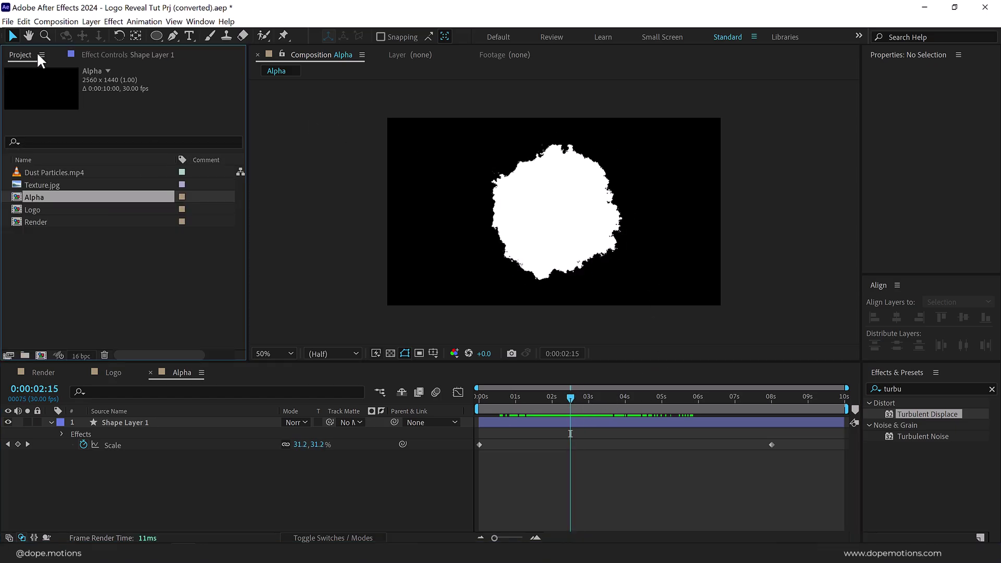
pyautogui.click(40, 355)
pyautogui.write('Logo Pr-')
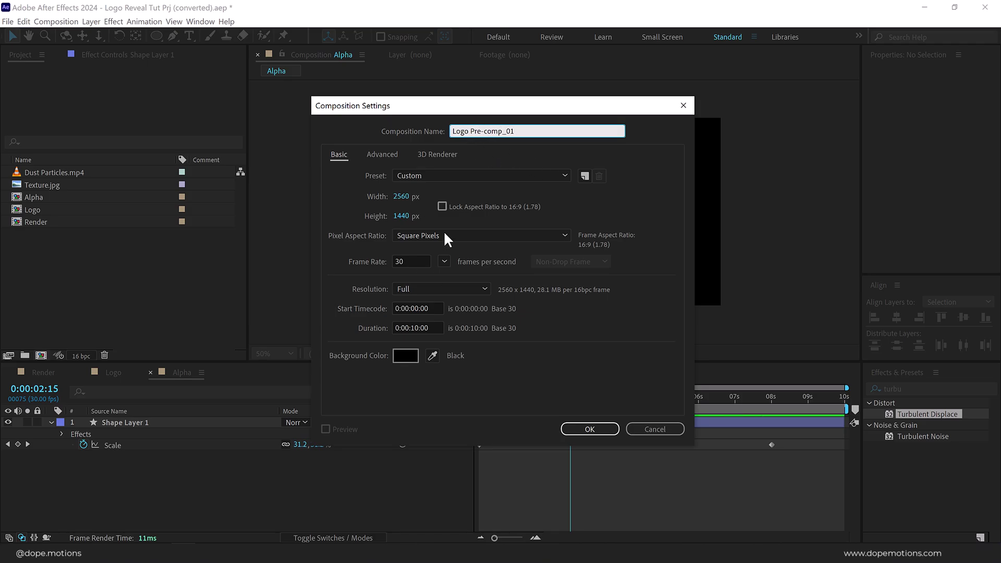
pyautogui.press('Return')
# Add the Logo composition with Alpha above it to Logo Pre-comp_01, and use Alpha as Logo's track matte.
pyautogui.moveTo(42, 210); pyautogui.dragTo(104, 475)
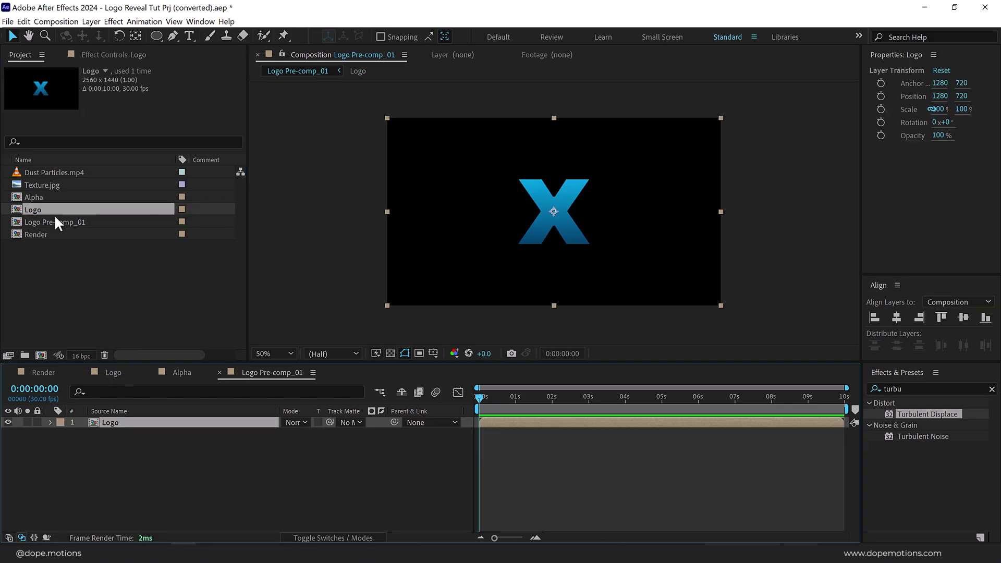
pyautogui.moveTo(36, 197); pyautogui.dragTo(175, 436)
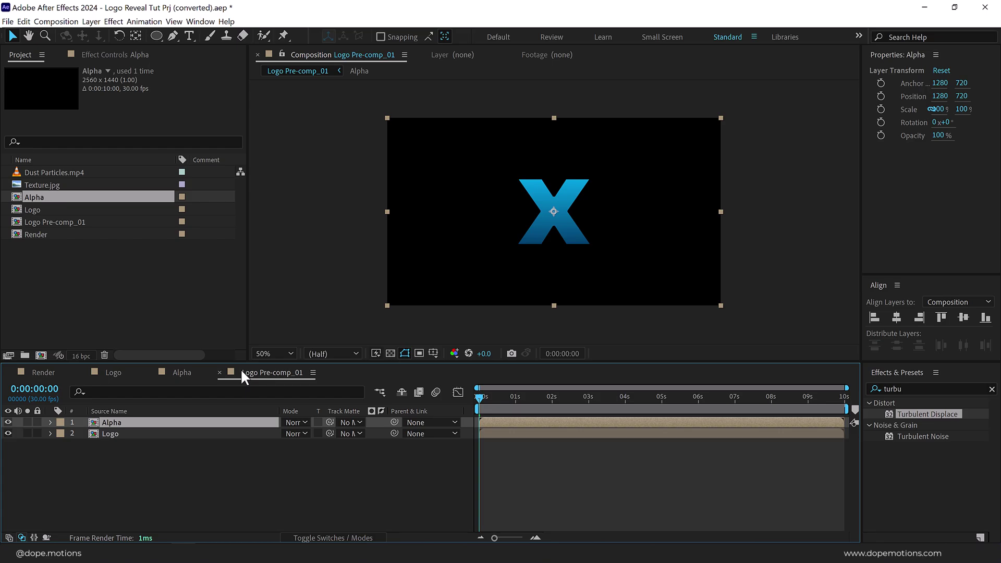
pyautogui.click(354, 434)
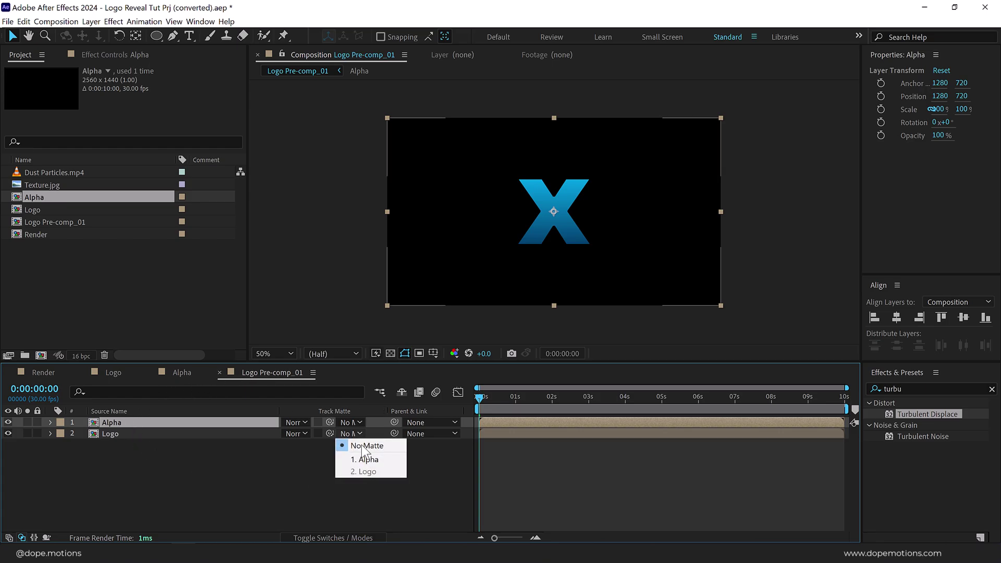
pyautogui.click(365, 460)
pyautogui.moveTo(479, 399); pyautogui.dragTo(507, 409)
pyautogui.press('Home')
pyautogui.press('space')
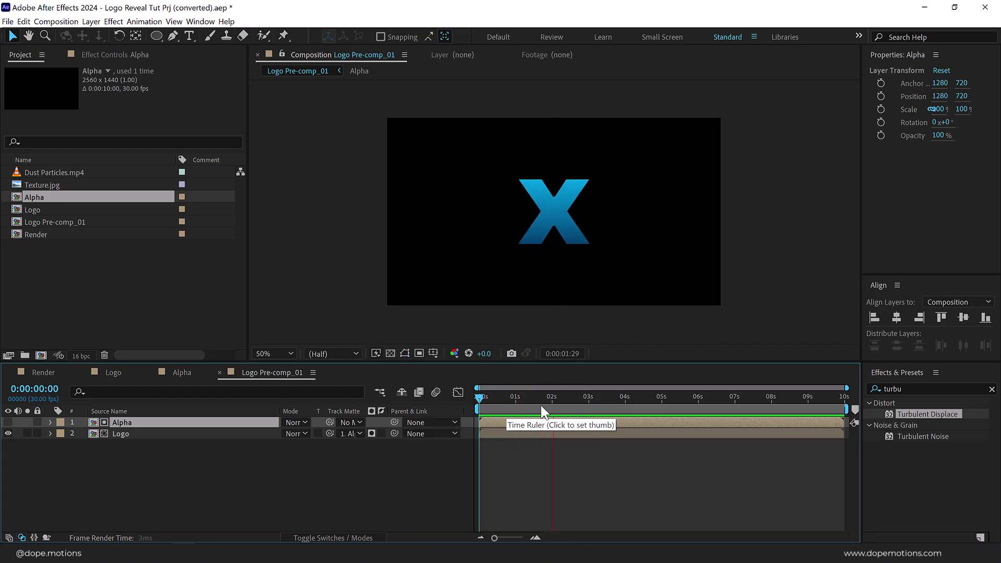
pyautogui.moveTo(540, 405); pyautogui.dragTo(568, 397)
# Move the Alpha circle's last Scale keyframe to the end of the timeline and preview the reveal in Logo Pre-comp_01.
pyautogui.click(174, 375)
pyautogui.click(771, 445)
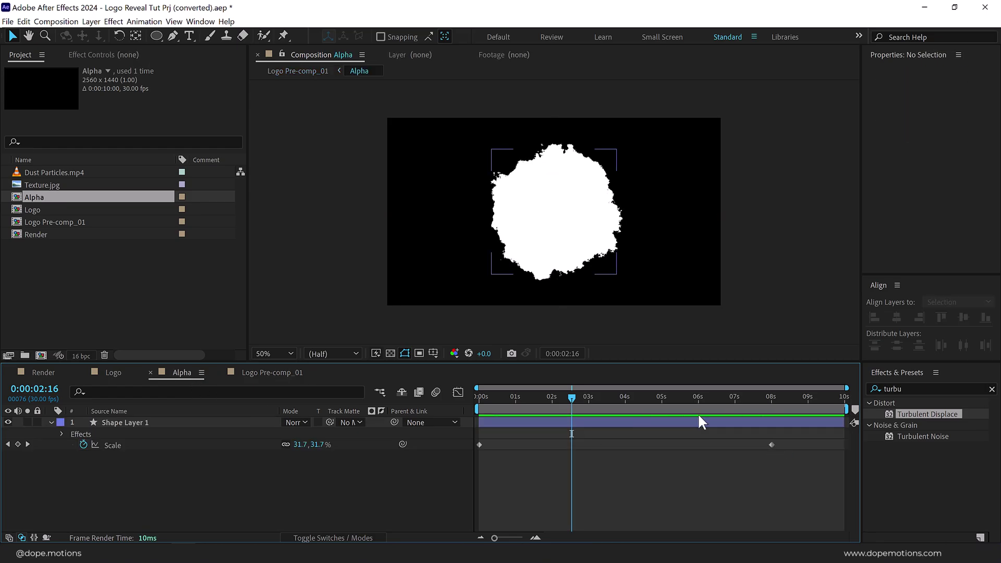
pyautogui.moveTo(772, 445); pyautogui.dragTo(843, 446)
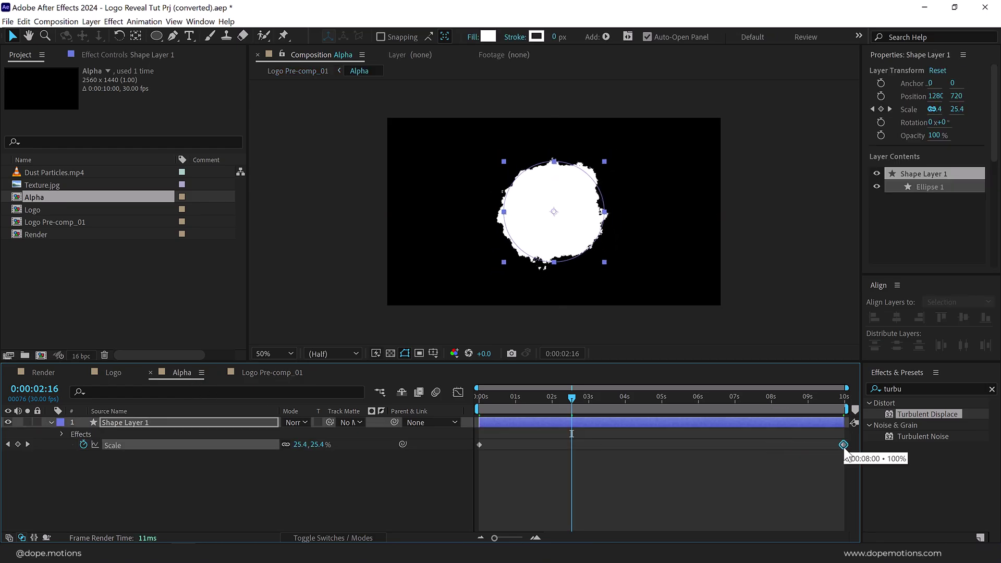
pyautogui.click(271, 372)
pyautogui.press('space')
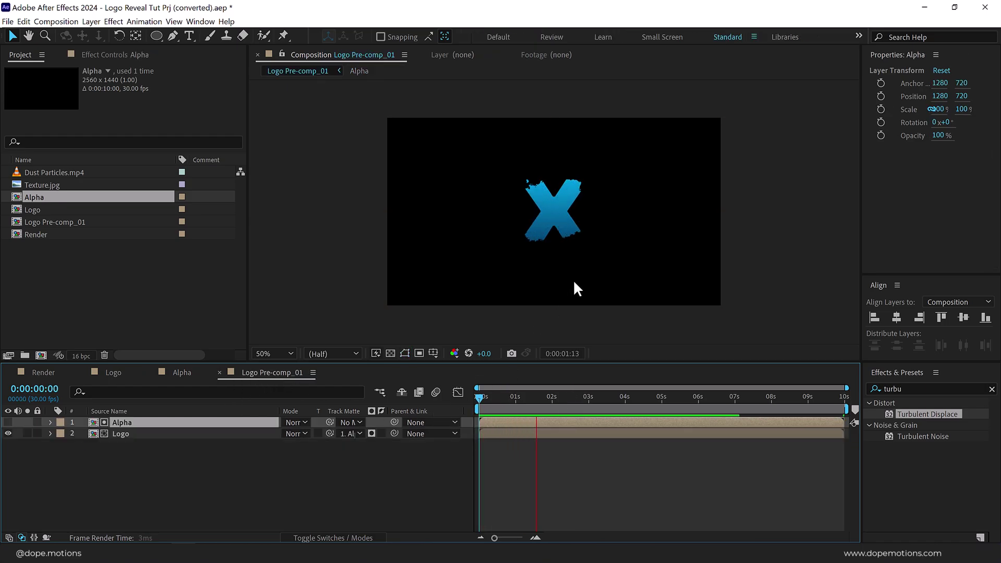
pyautogui.click(528, 397)
pyautogui.moveTo(532, 405); pyautogui.dragTo(566, 405)
# Duplicate the Logo Pre-comp_01 composition in the project and delete the Alpha and Logo layers from the copy.
pyautogui.click(63, 222)
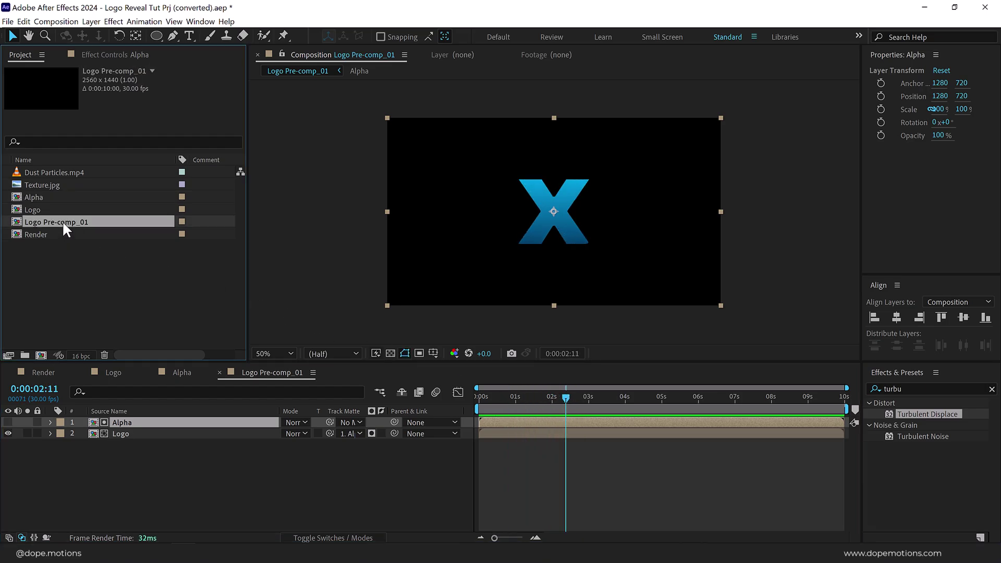
pyautogui.hotkey('ctrl', 'd')
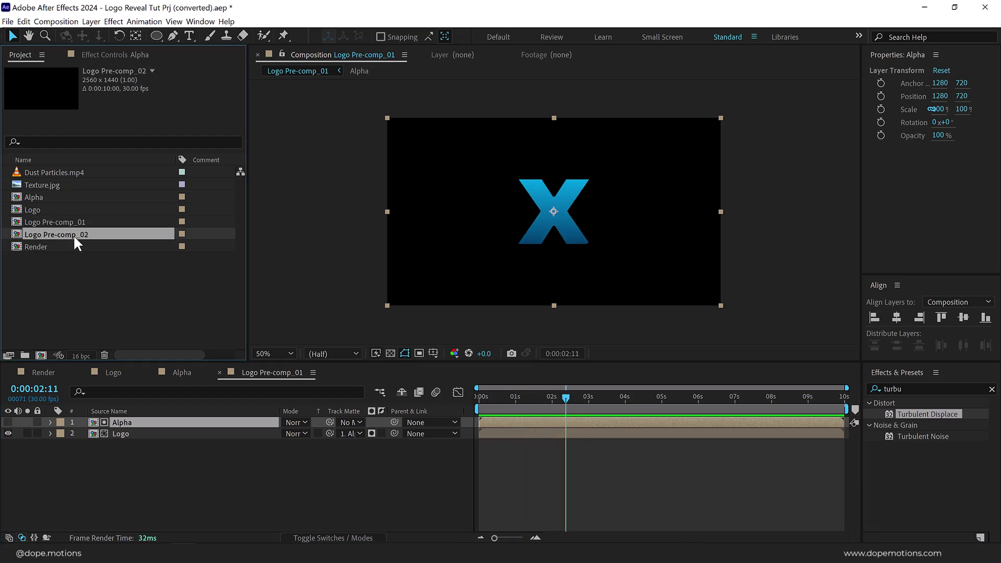
pyautogui.doubleClick(73, 232)
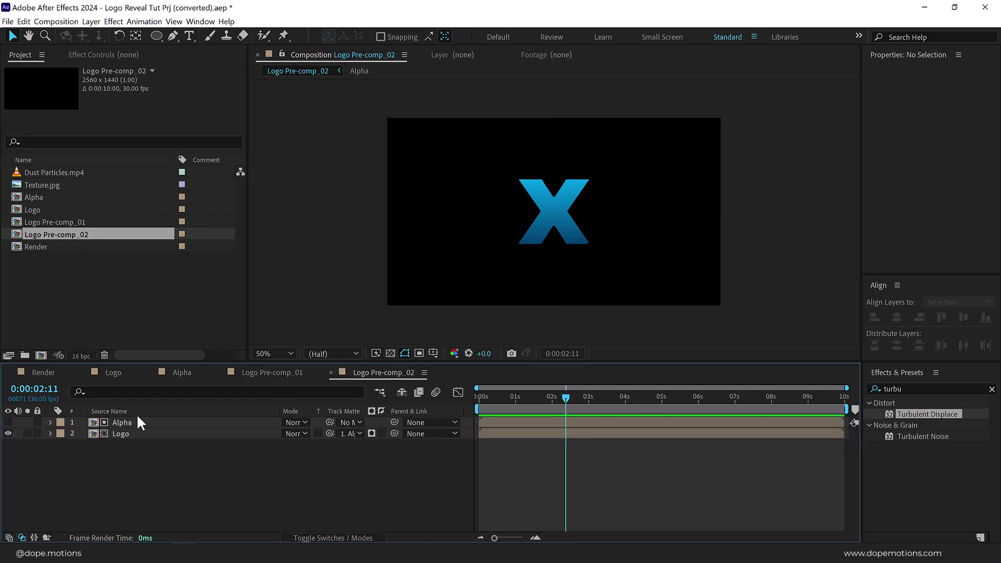
pyautogui.moveTo(126, 456); pyautogui.dragTo(146, 418)
pyautogui.press('Delete')
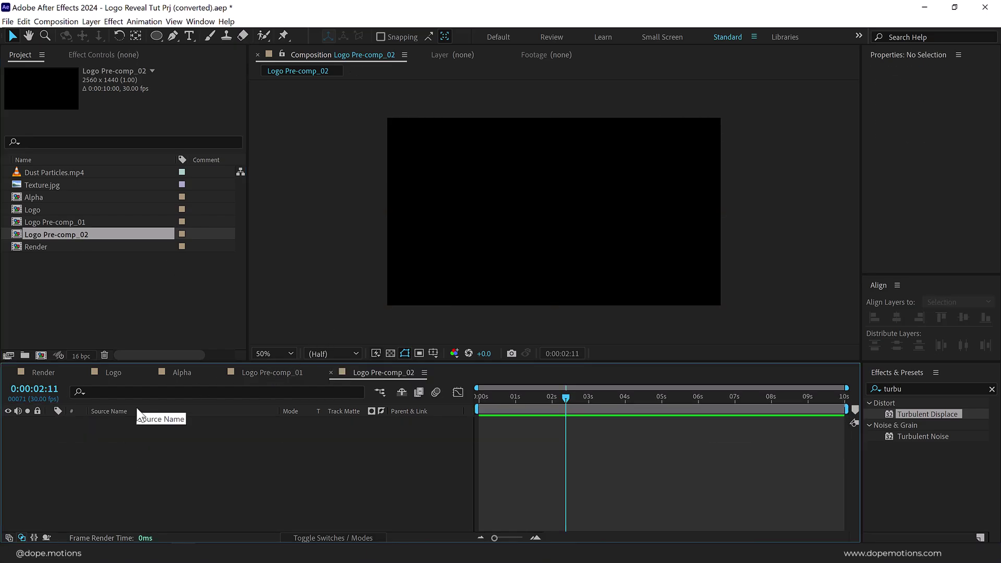
# Place two Logo Pre-comp_01 layers in Logo Pre-comp_02 and offset the upper one to start at about 0:00:01:25.
pyautogui.click(58, 288)
pyautogui.moveTo(62, 222); pyautogui.dragTo(90, 472)
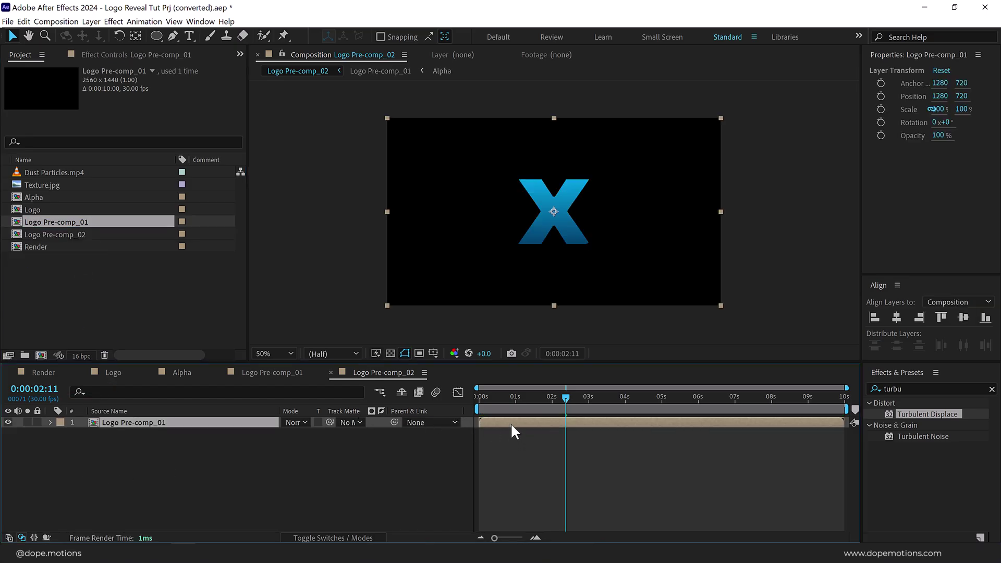
pyautogui.hotkey('ctrl', 'd')
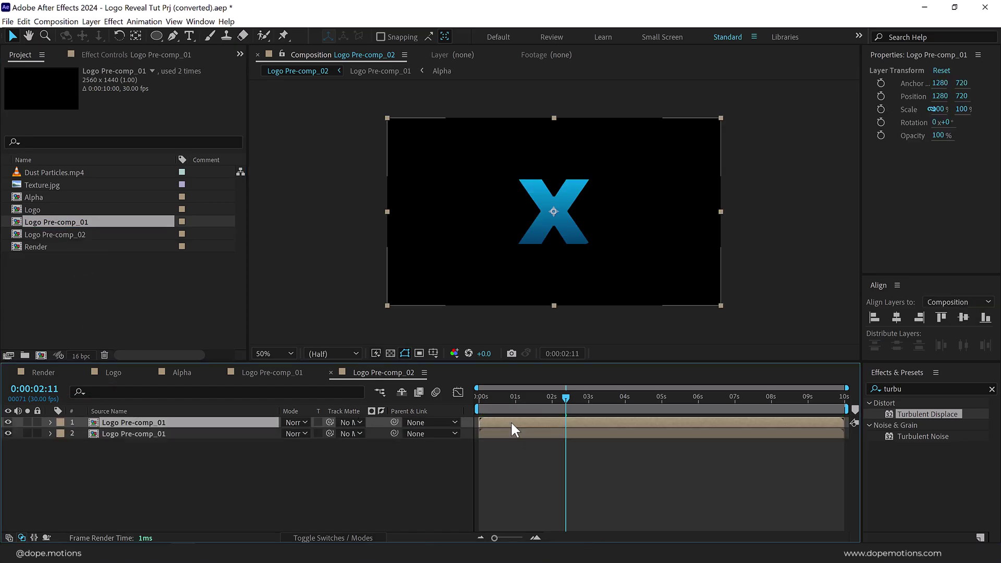
pyautogui.click(536, 404)
pyautogui.moveTo(536, 400); pyautogui.dragTo(579, 415)
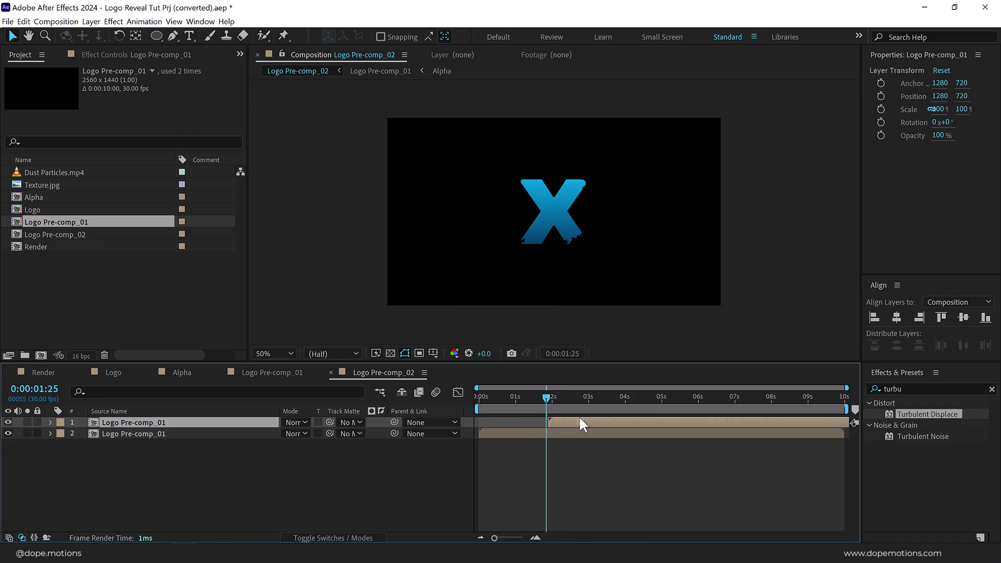
# Use the upper Logo Pre-comp_01 layer as an inverted track matte for the lower one and scrub through the result.
pyautogui.click(348, 433)
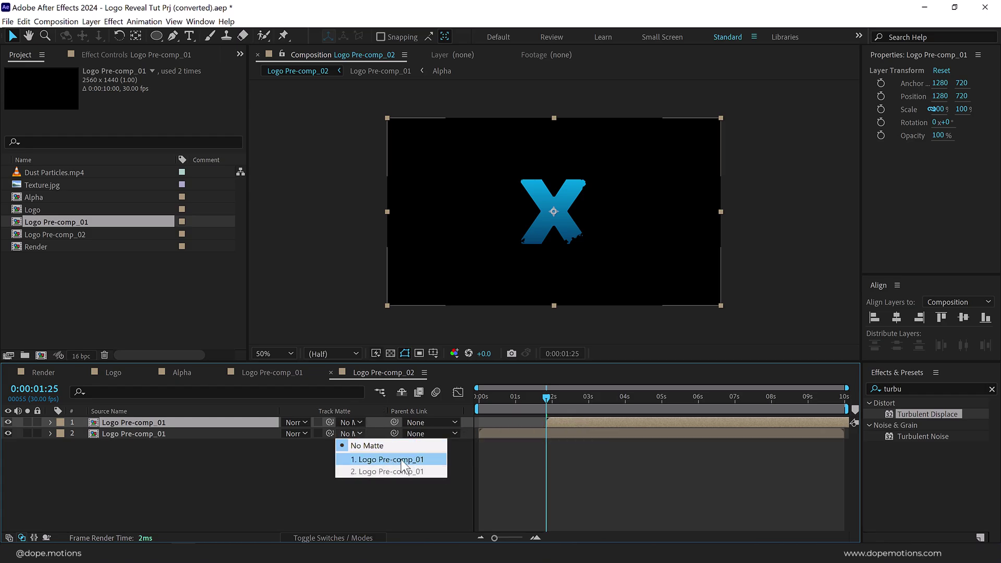
pyautogui.click(402, 458)
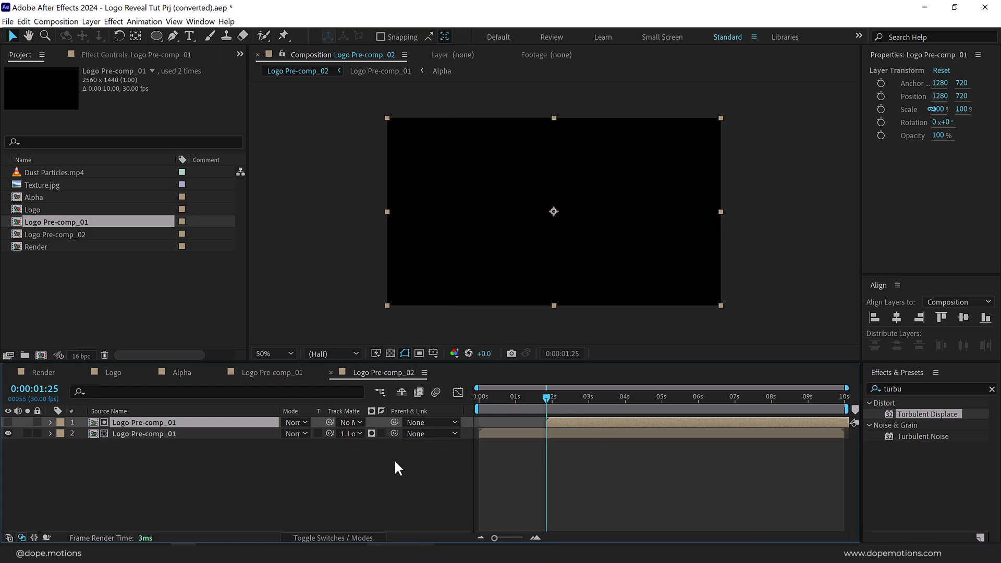
pyautogui.click(381, 433)
pyautogui.moveTo(544, 405); pyautogui.dragTo(589, 419)
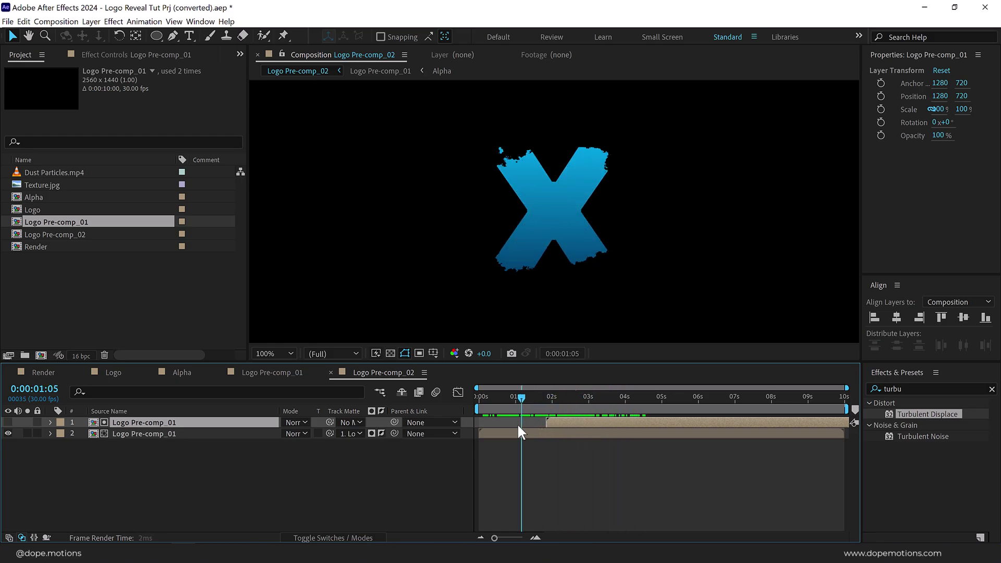
# Apply Simple Choker to the upper matte layer with Choke Matte at -2 and check the logo's thin edges.
pyautogui.moveTo(519, 431); pyautogui.dragTo(605, 396)
pyautogui.scroll(-2, 558, 317)
pyautogui.scroll(4, 542, 201)
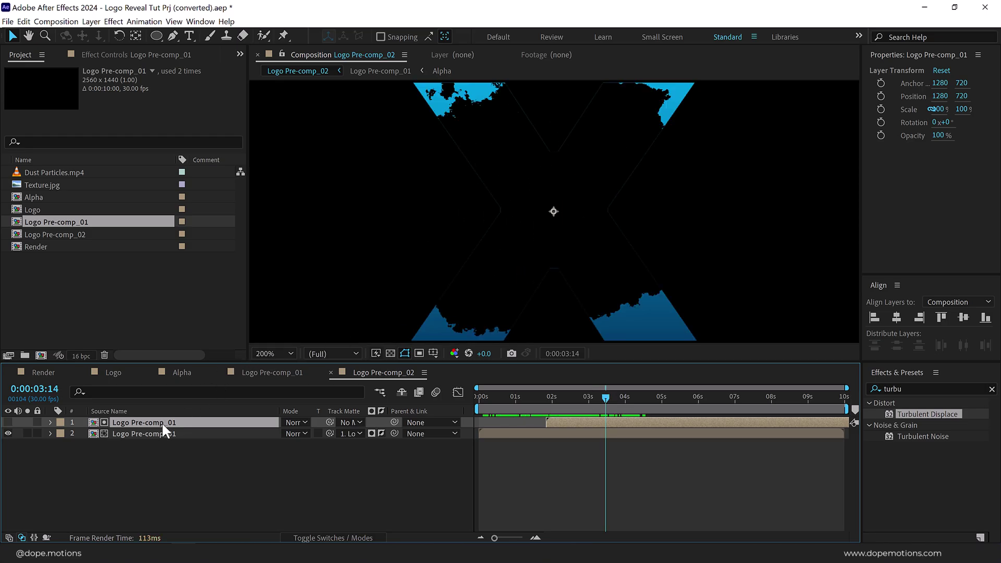
pyautogui.click(917, 387)
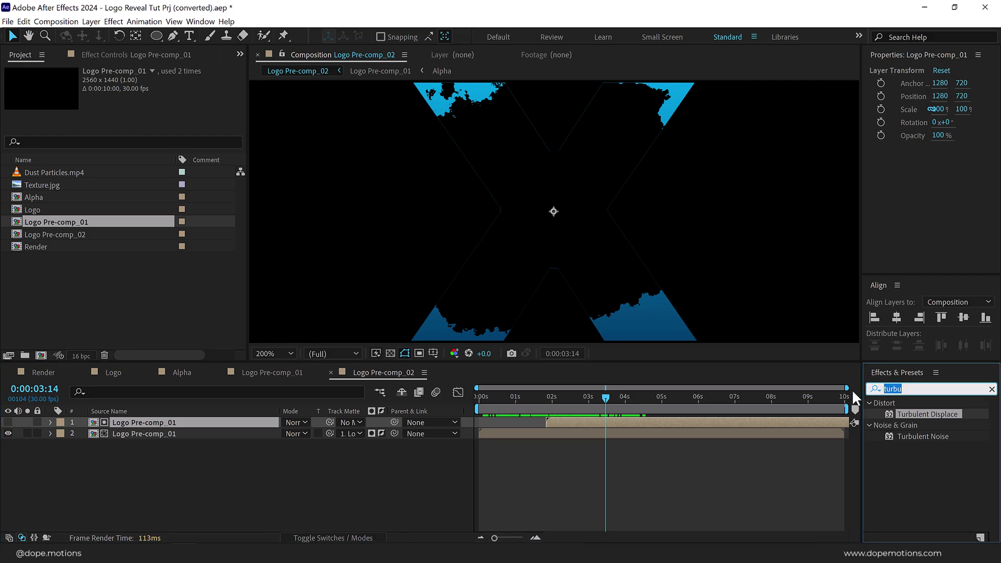
pyautogui.write('simple')
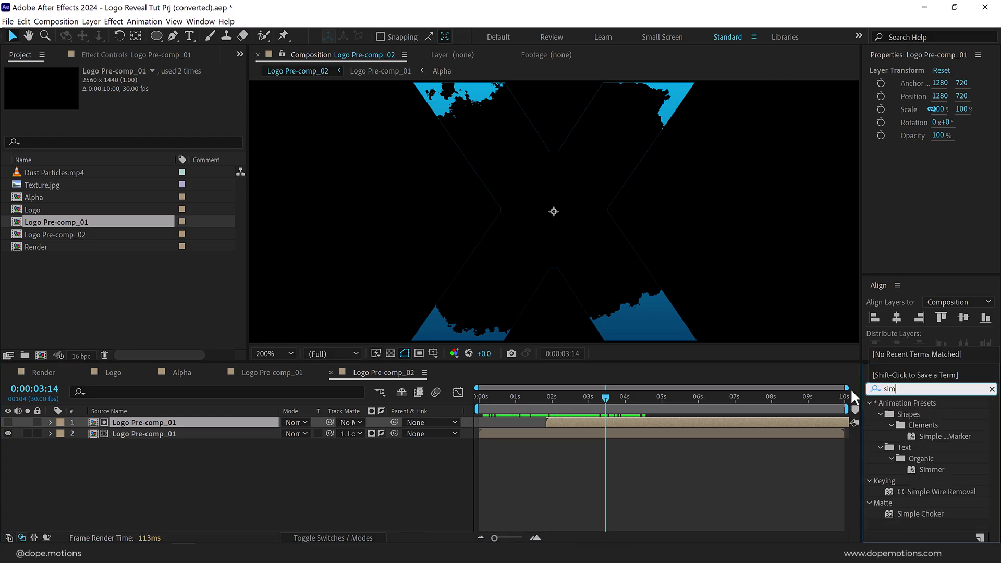
pyautogui.doubleClick(906, 479)
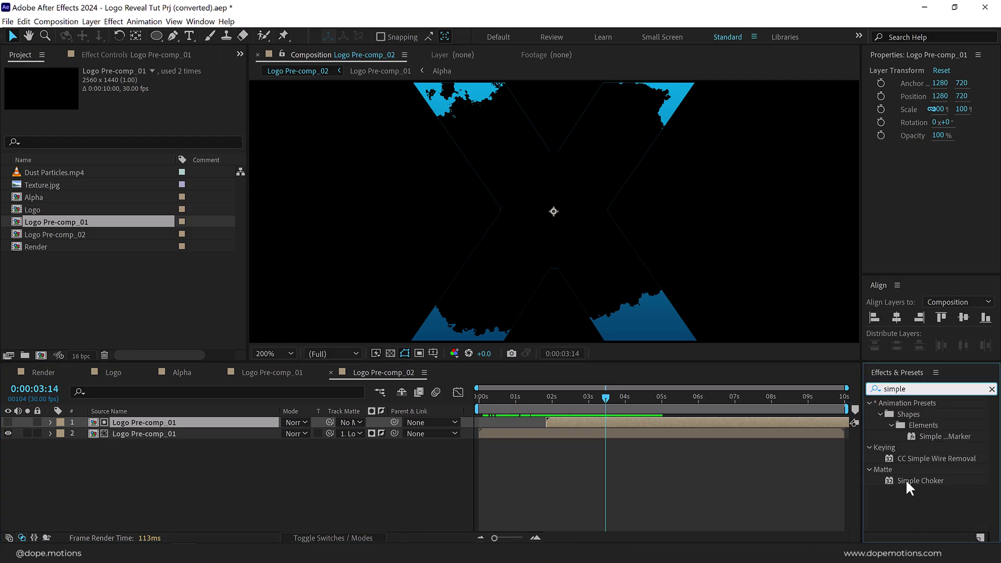
pyautogui.click(140, 103)
pyautogui.write('-2')
pyautogui.click(120, 147)
pyautogui.scroll(-2, 480, 223)
pyautogui.moveTo(571, 402); pyautogui.dragTo(593, 405)
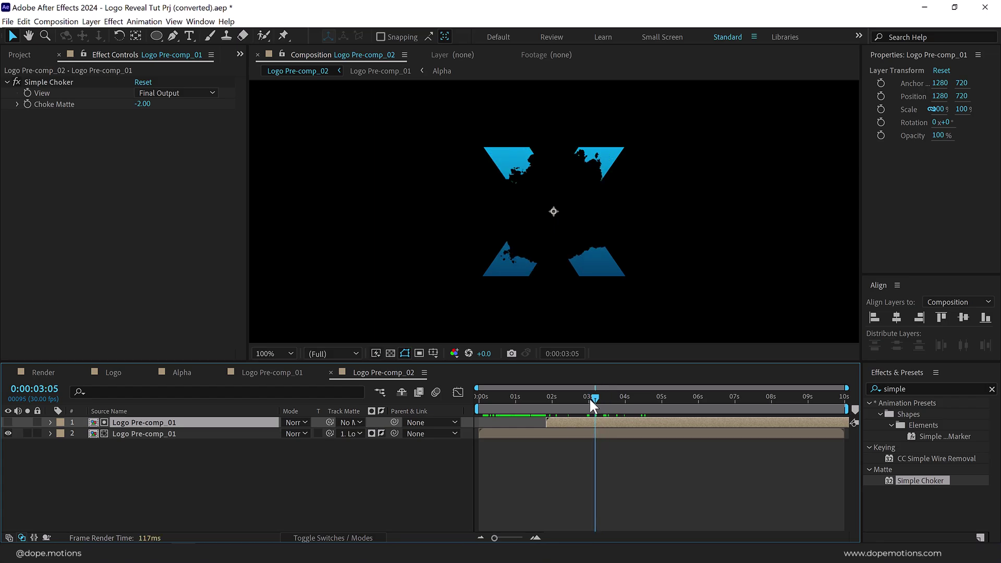
pyautogui.press(',')
# Duplicate the Logo Pre-comp_02 composition in the project and delete both layers from the copy.
pyautogui.click(21, 54)
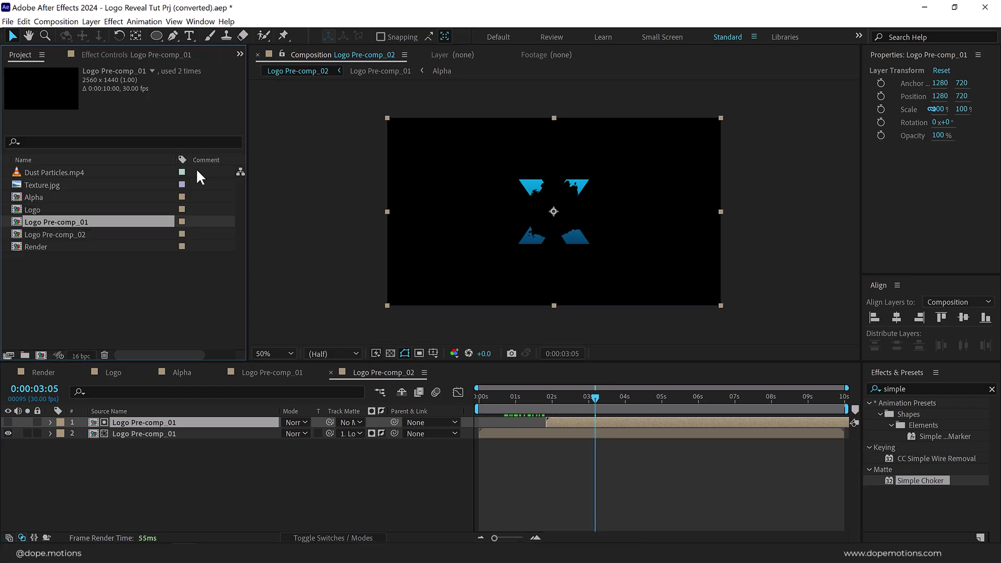
pyautogui.click(96, 308)
pyautogui.click(61, 236)
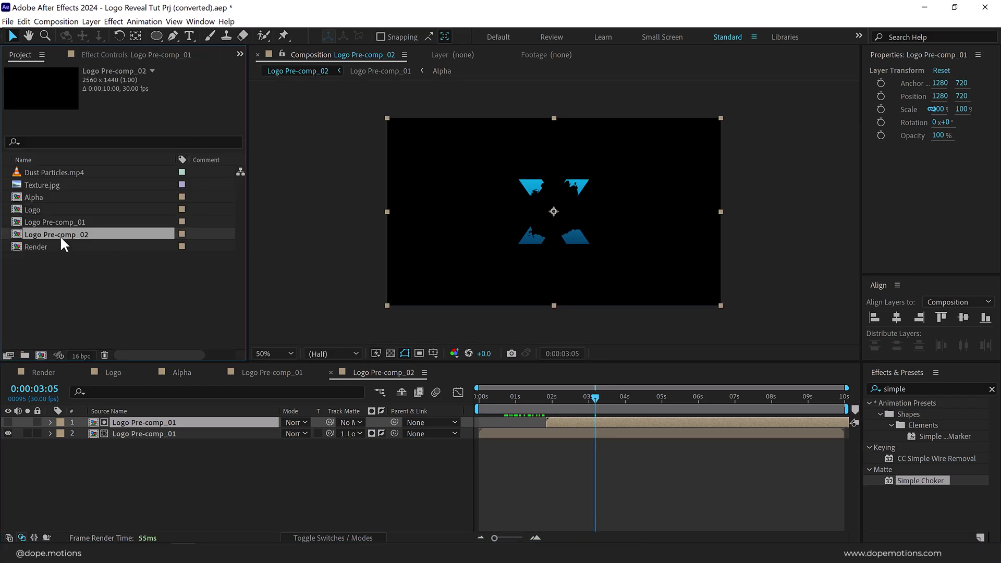
pyautogui.hotkey('ctrl', 'd')
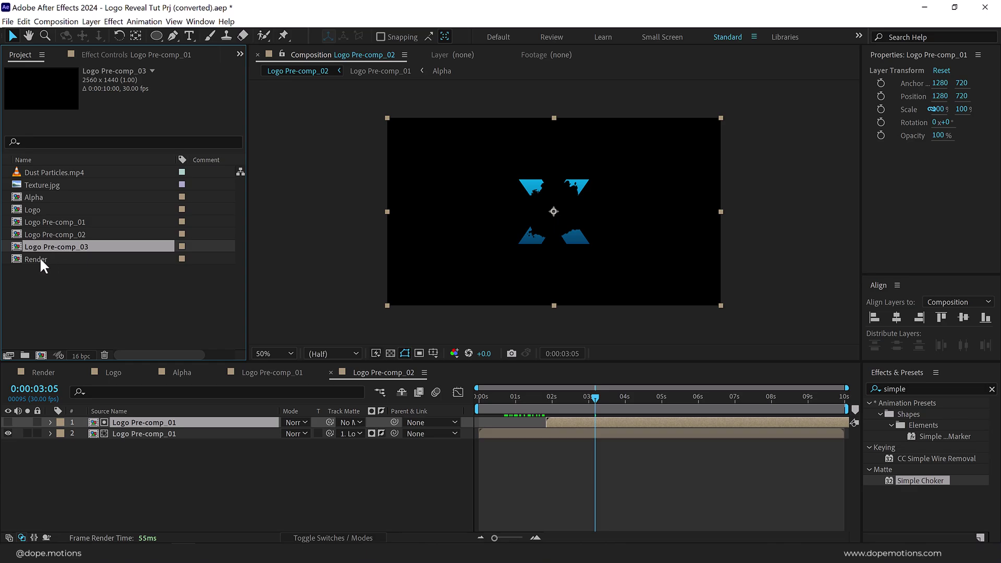
pyautogui.doubleClick(70, 243)
pyautogui.moveTo(136, 482); pyautogui.dragTo(155, 404)
pyautogui.press('Delete')
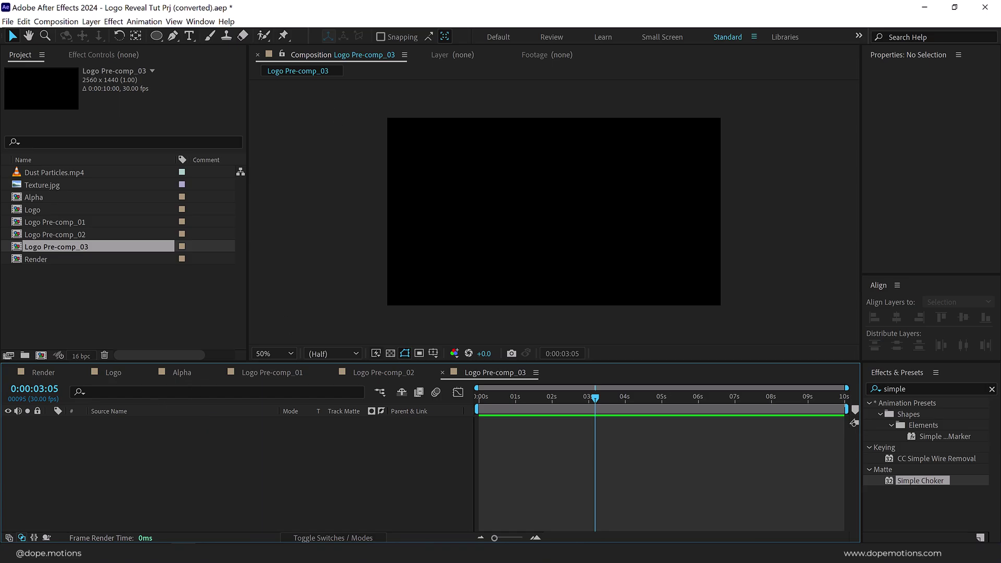
# Add the Logo Pre-comp_02 composition as a layer in Logo Pre-comp_03.
pyautogui.click(62, 236)
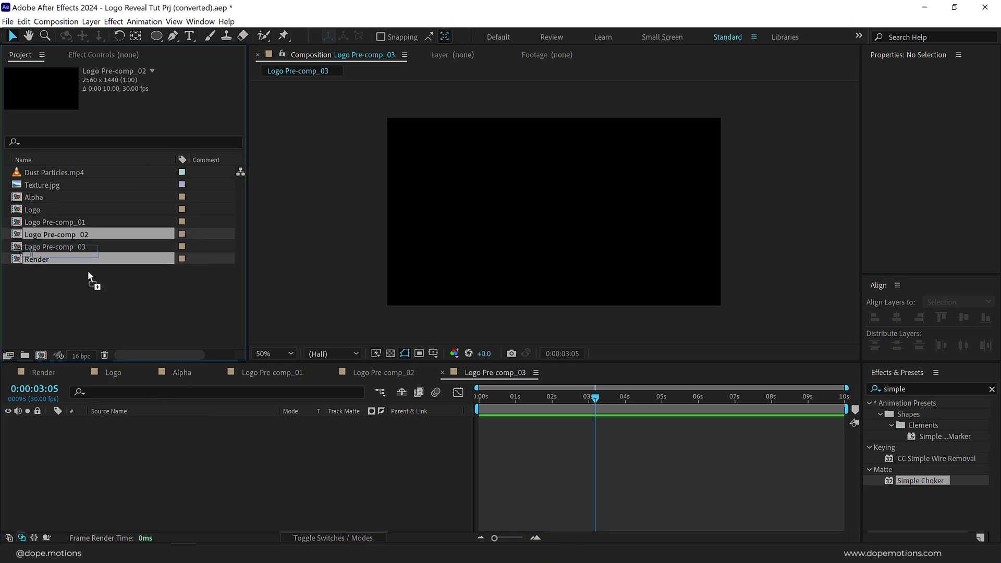
pyautogui.hotkey('ctrl', '/')
pyautogui.click(320, 470)
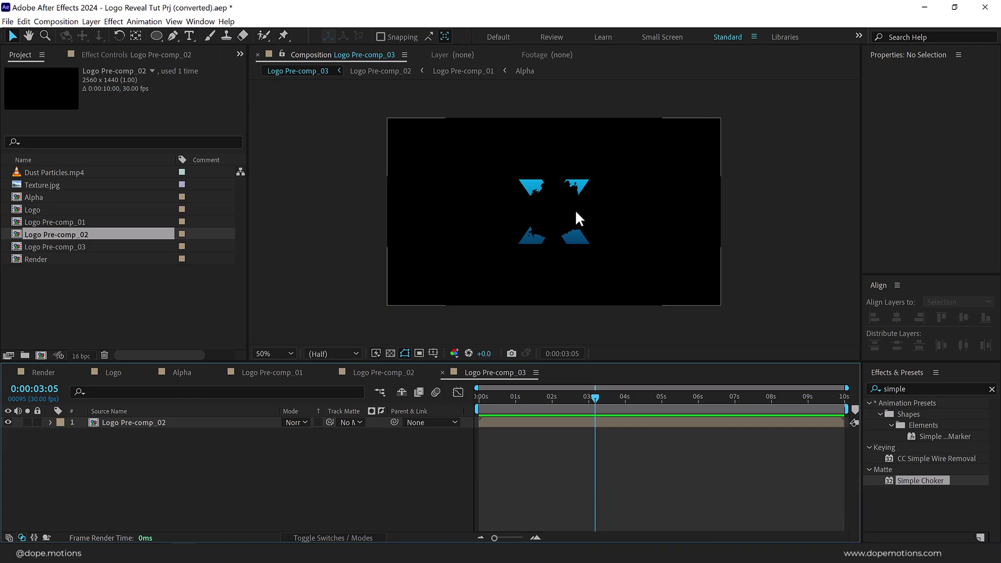
# In Logo Pre-comp_01, set the Logo layer's Scale to 190% with a keyframe at 0:00:00:00.
pyautogui.click(270, 374)
pyautogui.click(149, 432)
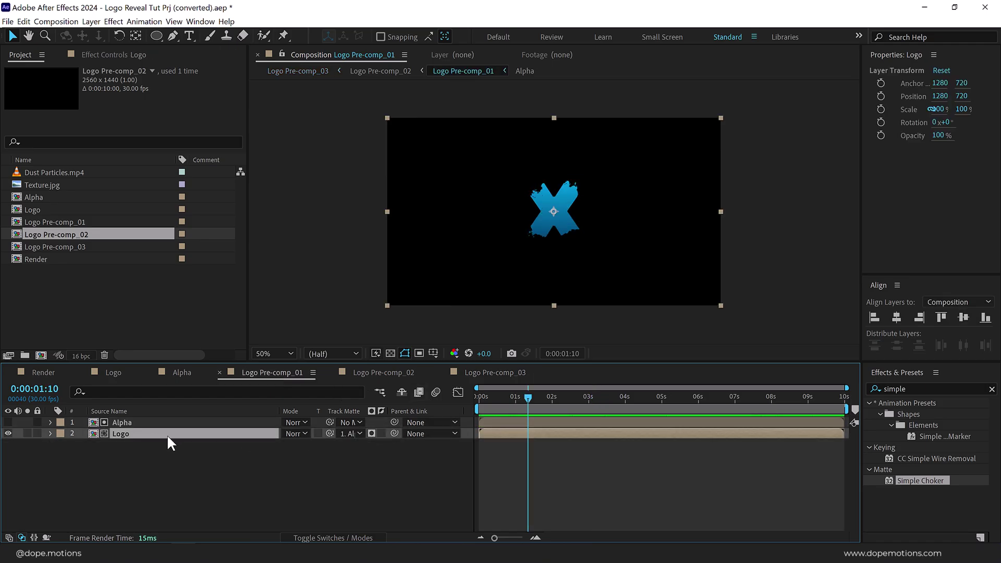
pyautogui.press('s')
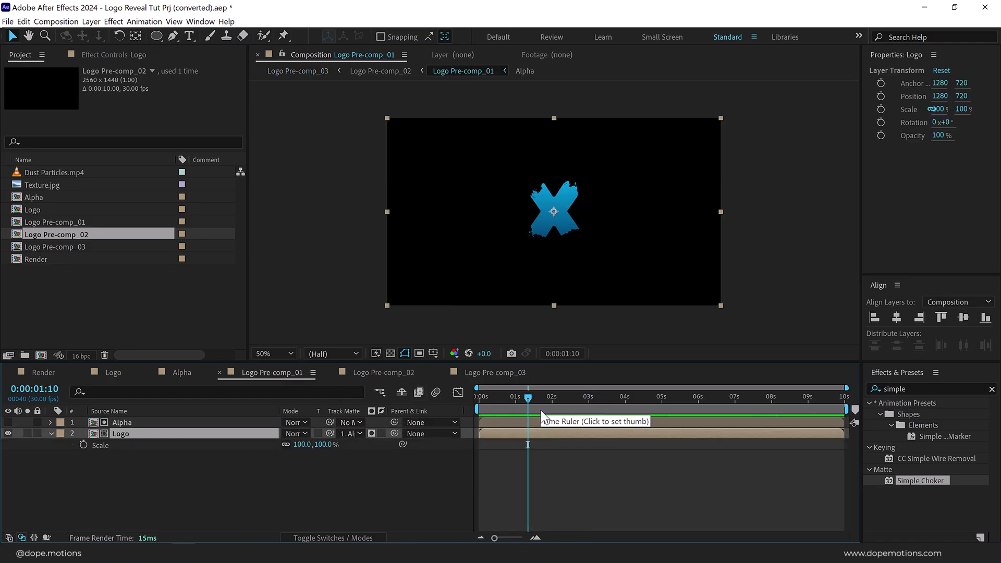
pyautogui.moveTo(526, 396); pyautogui.dragTo(421, 407)
pyautogui.click(322, 444)
pyautogui.write('190')
pyautogui.press('Return')
pyautogui.click(84, 445)
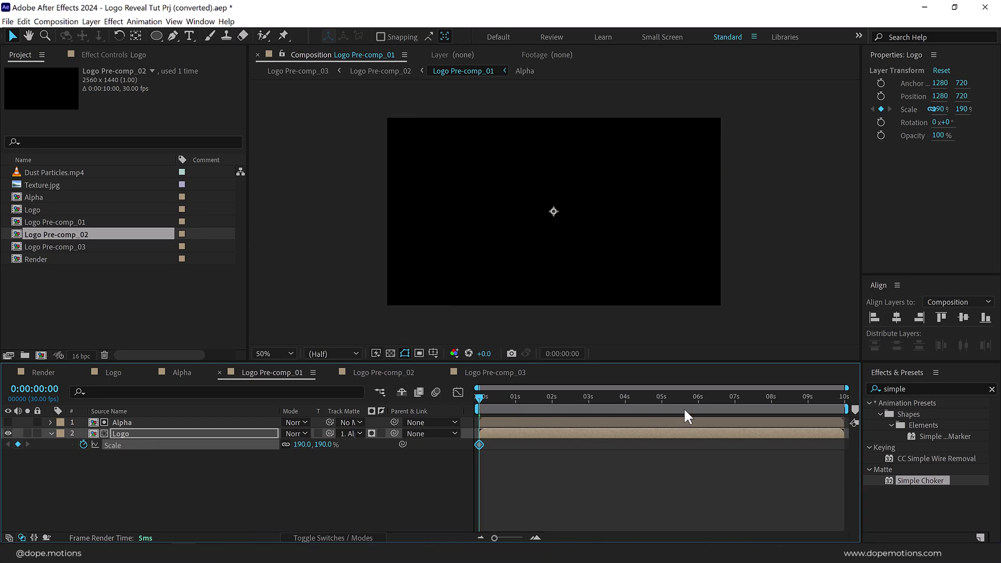
# Keyframe a slightly larger Scale on the Logo layer at 0:00:05:00 and preview the animation from the start.
pyautogui.click(661, 398)
pyautogui.moveTo(320, 444); pyautogui.dragTo(326, 444)
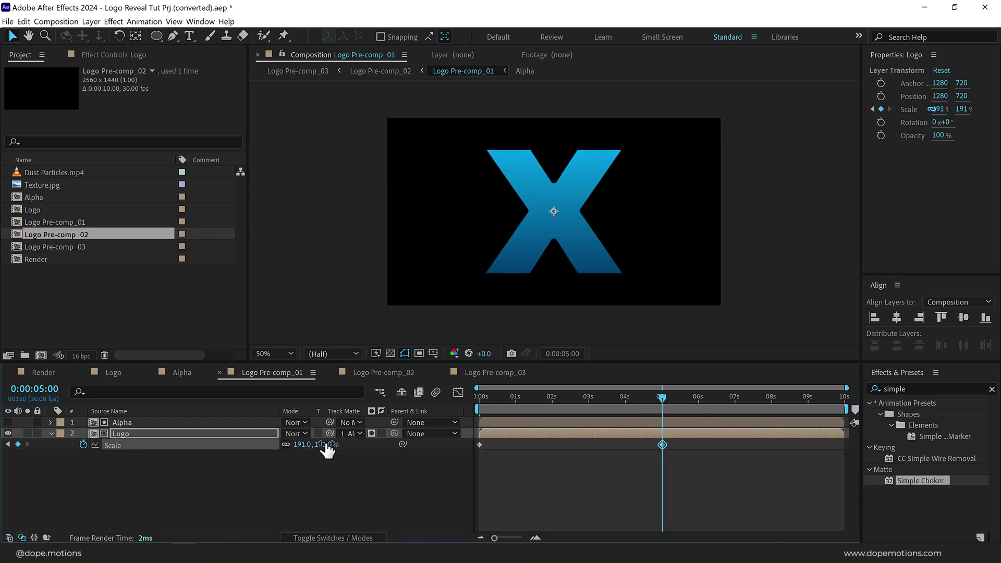
pyautogui.press('F2')
pyautogui.moveTo(552, 396); pyautogui.dragTo(421, 408)
pyautogui.press('space')
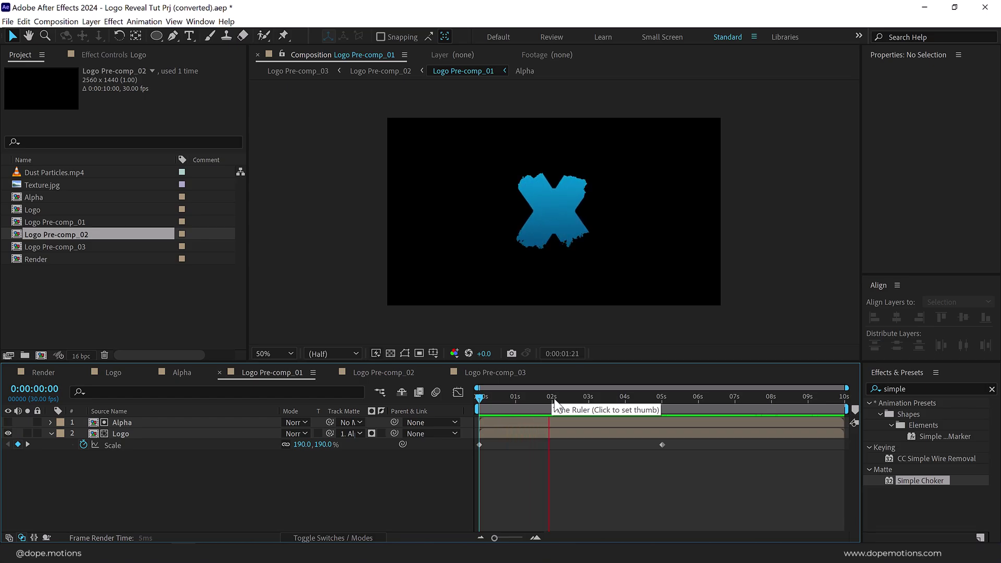
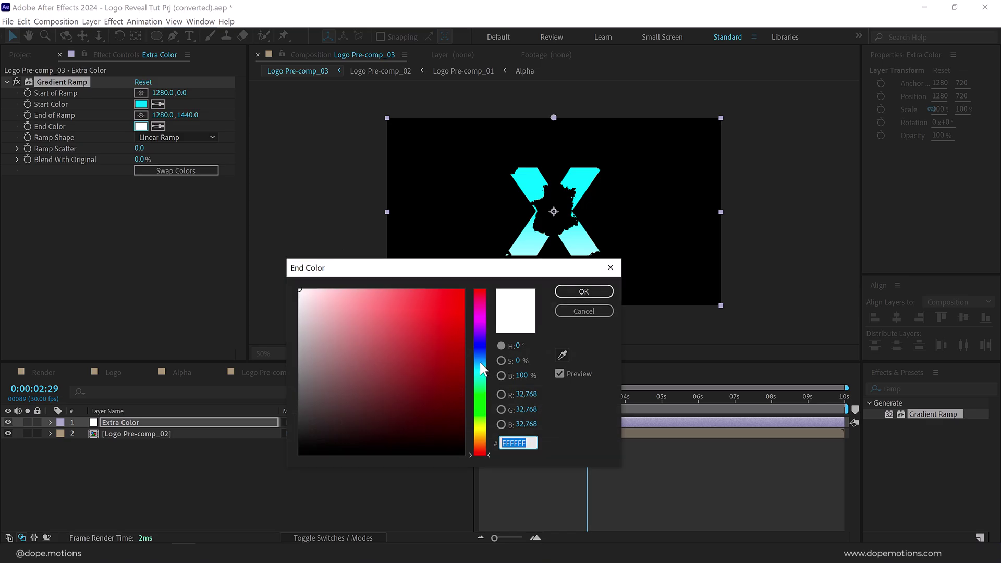
# Set the Gradient Ramp's End Color on the Extra Color layer to a deep blue, about 0058B6.
pyautogui.click(479, 355)
pyautogui.moveTo(454, 358); pyautogui.dragTo(465, 342)
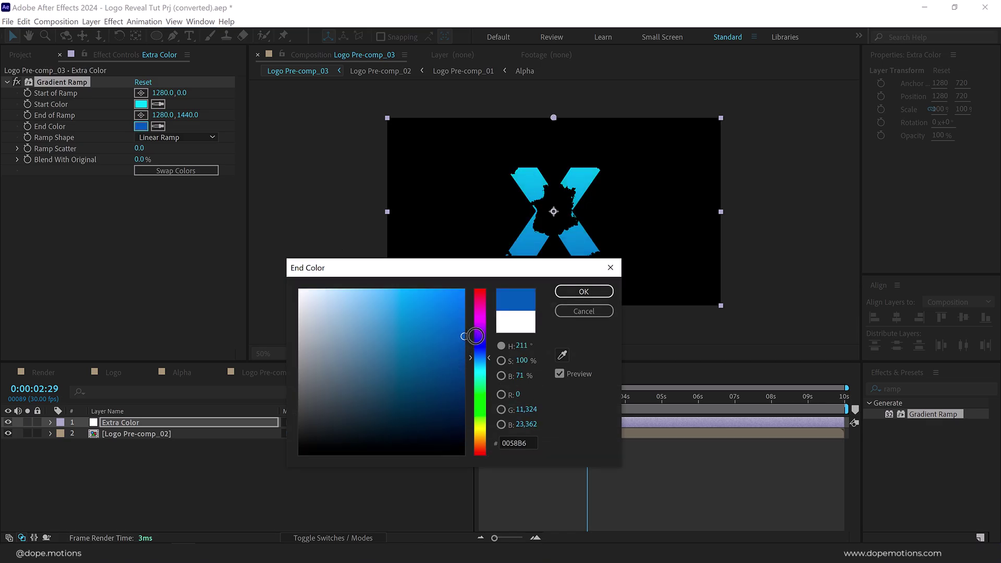
pyautogui.click(580, 292)
# Apply the Posterize effect to the Extra Color layer with Level set to 5.
pyautogui.click(146, 421)
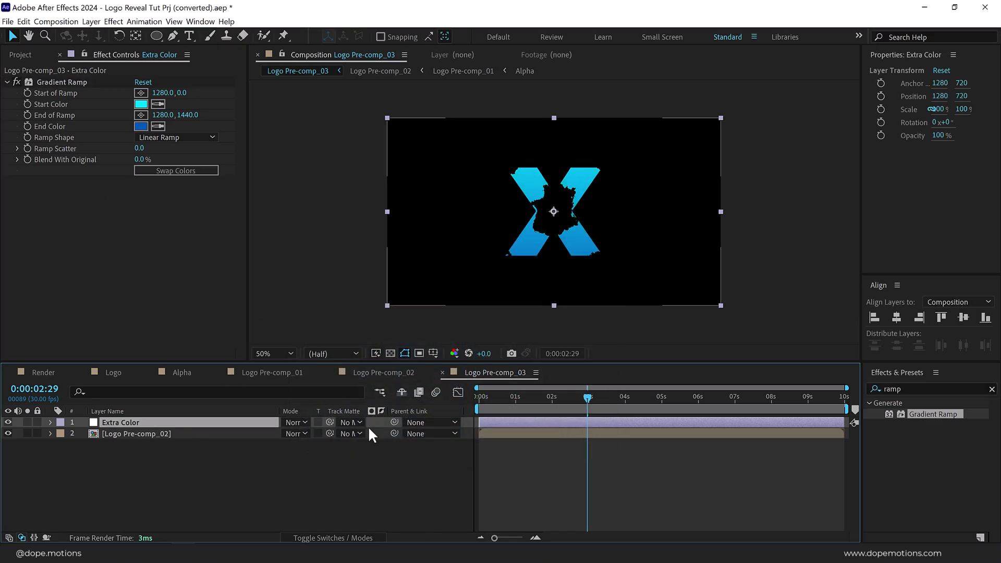
pyautogui.click(909, 388)
pyautogui.write('poster')
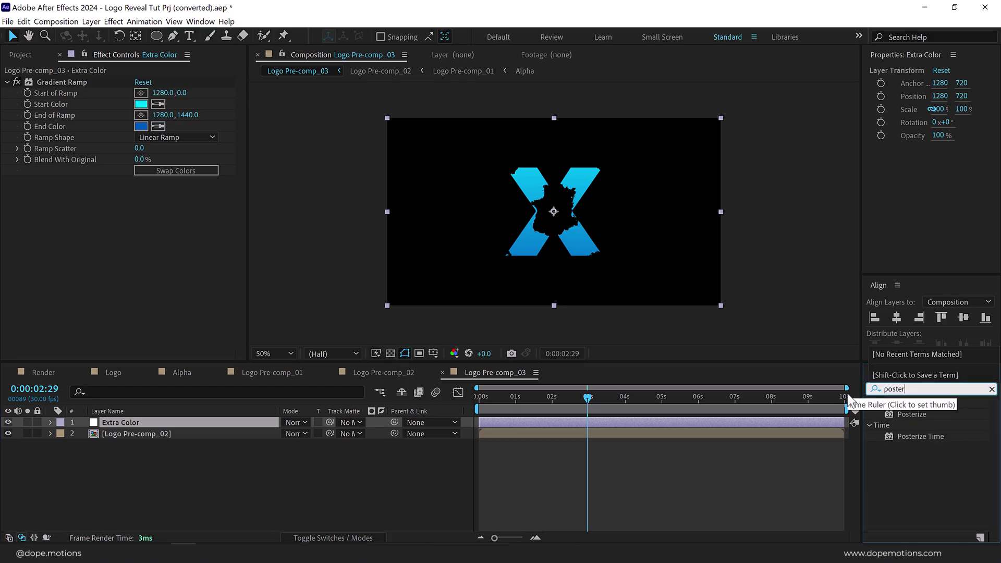
pyautogui.moveTo(920, 415); pyautogui.dragTo(138, 197)
pyautogui.click(137, 193)
pyautogui.write('5')
pyautogui.press('Return')
pyautogui.press('/')
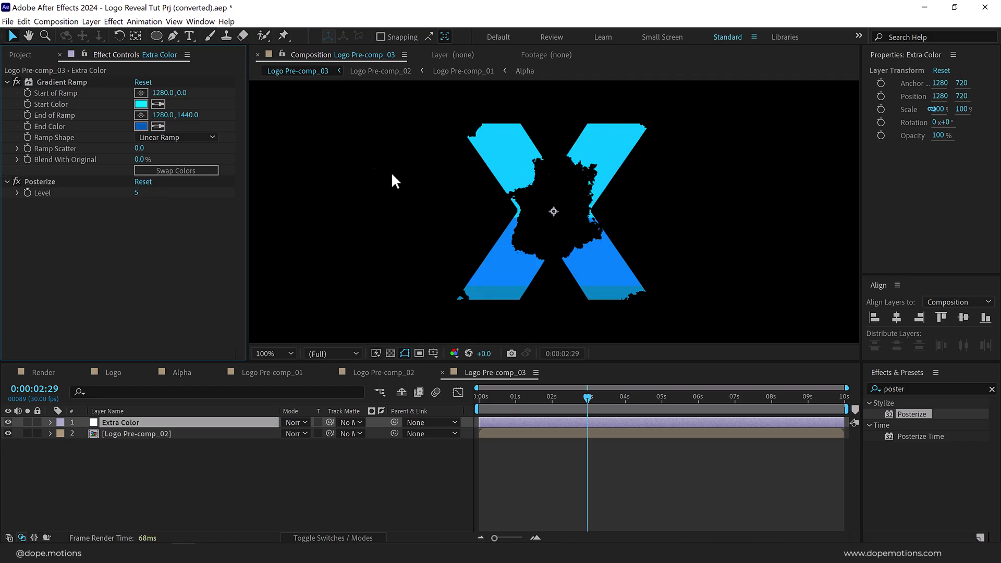
# Run the Gradient Ramp diagonally across the logo, with its start at about 1754, 318 and its end at about 766, 1030.
pyautogui.click(48, 81)
pyautogui.press(',')
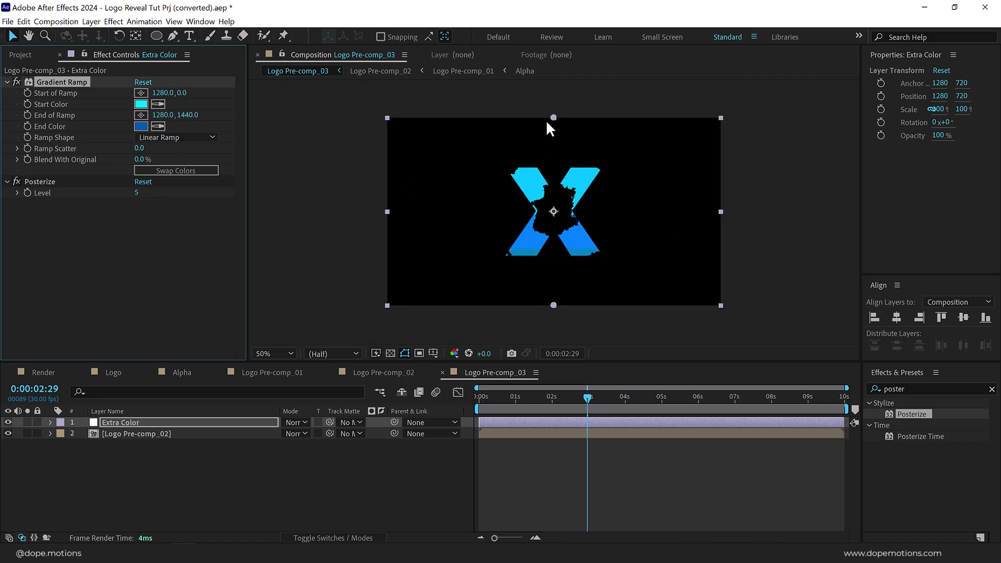
pyautogui.moveTo(554, 116); pyautogui.dragTo(601, 167)
pyautogui.moveTo(554, 306); pyautogui.dragTo(492, 253)
pyautogui.moveTo(602, 168)
pyautogui.mouseDown()
pyautogui.moveTo(625, 152)
pyautogui.moveTo(606, 165)
pyautogui.mouseUp()
pyautogui.moveTo(492, 252); pyautogui.dragTo(489, 248)
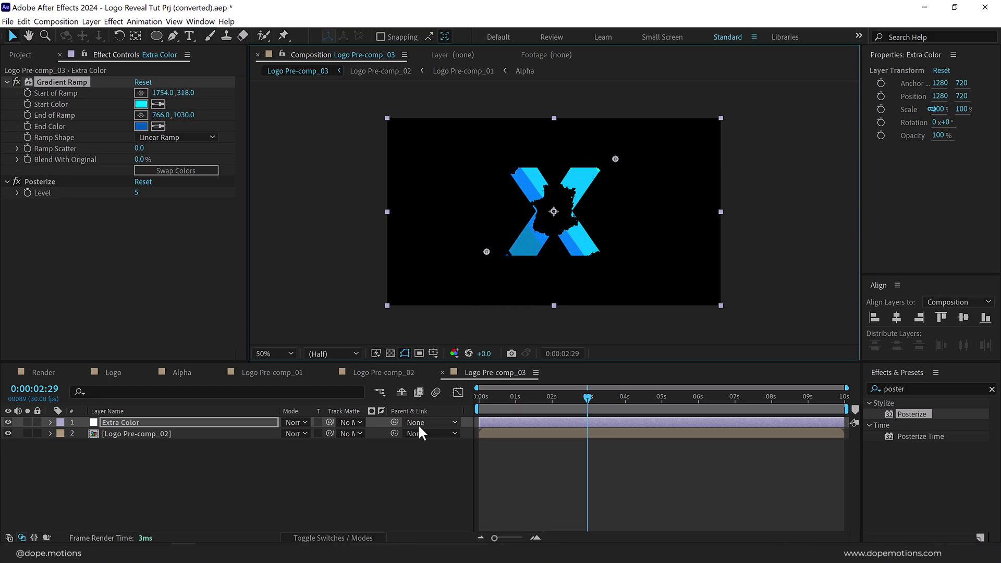
pyautogui.click(418, 424)
pyautogui.press('.')
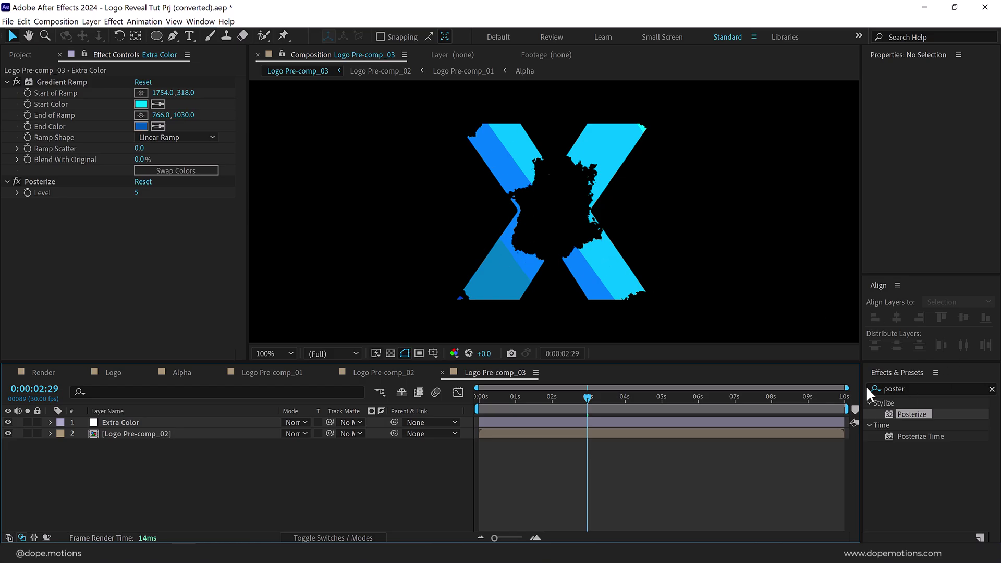
# Apply Fast Box Blur to the Extra Color layer with a Blur Radius of 15.
pyautogui.doubleClick(913, 388)
pyautogui.write('fast')
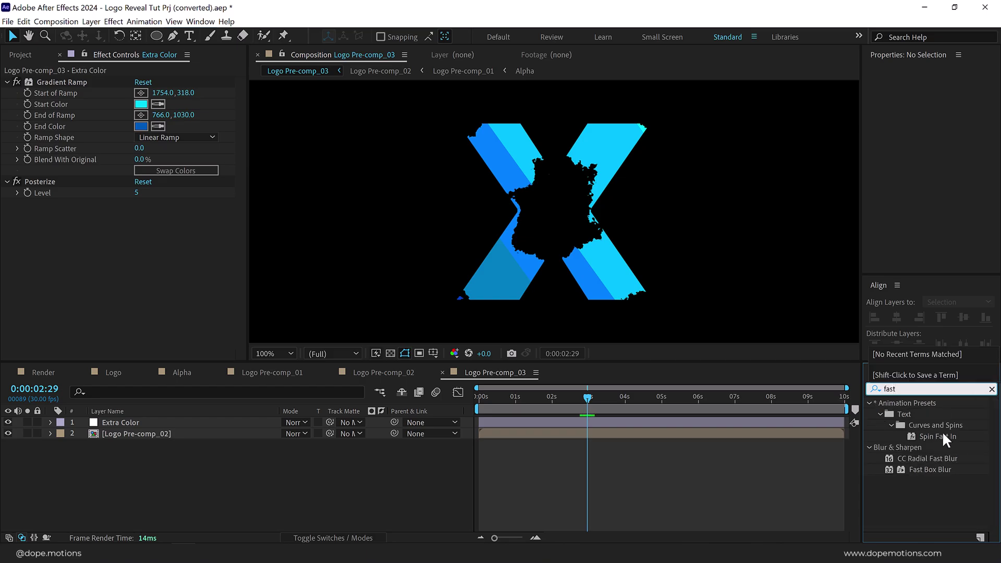
pyautogui.moveTo(936, 467); pyautogui.dragTo(170, 426)
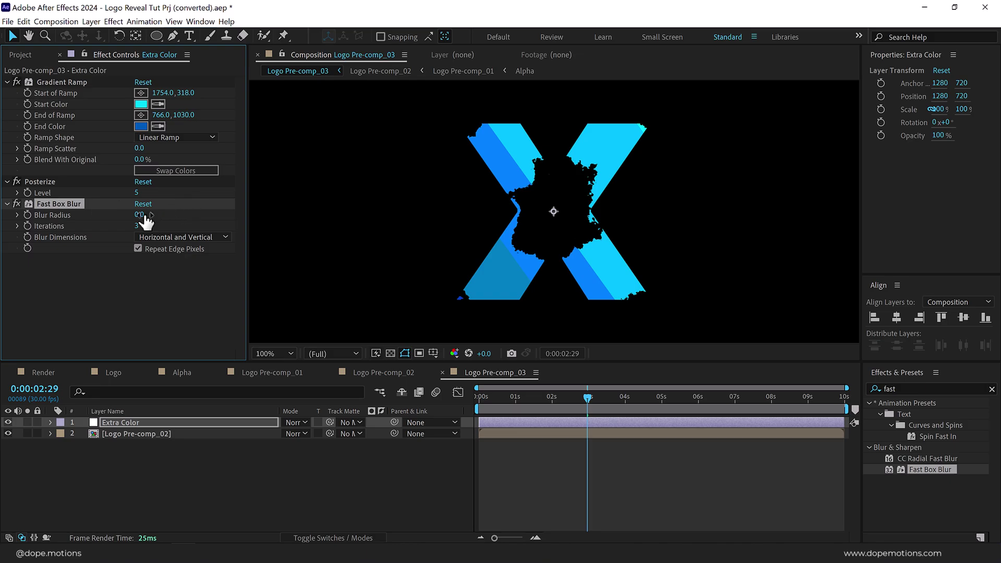
pyautogui.write('0')
pyautogui.click(148, 283)
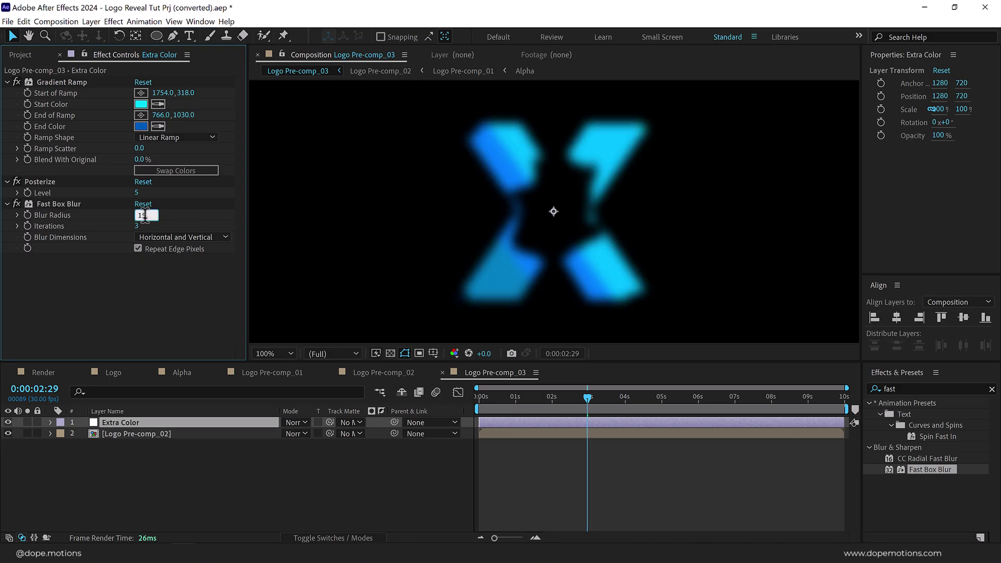
pyautogui.click(123, 282)
# Create an adjustment layer above Extra Color and name it Fractal.
pyautogui.rightClick(206, 465)
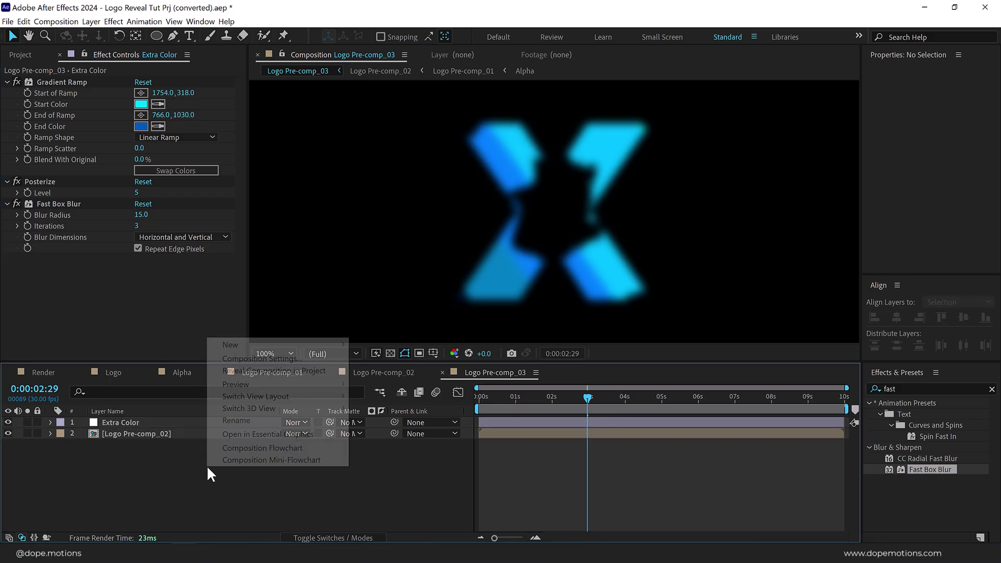
pyautogui.moveTo(302, 345)
pyautogui.click(392, 431)
pyautogui.press('Return')
pyautogui.write('Fractal')
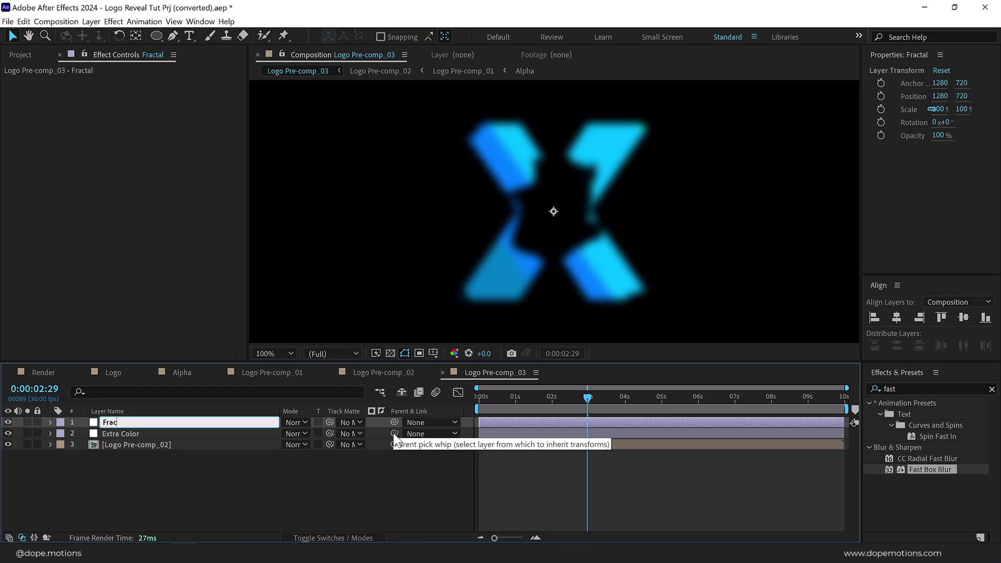
pyautogui.press('Return')
# Apply Fractal Noise to the Fractal layer and set the effect's Blending Mode to Multiply.
pyautogui.click(915, 389)
pyautogui.write('fractal')
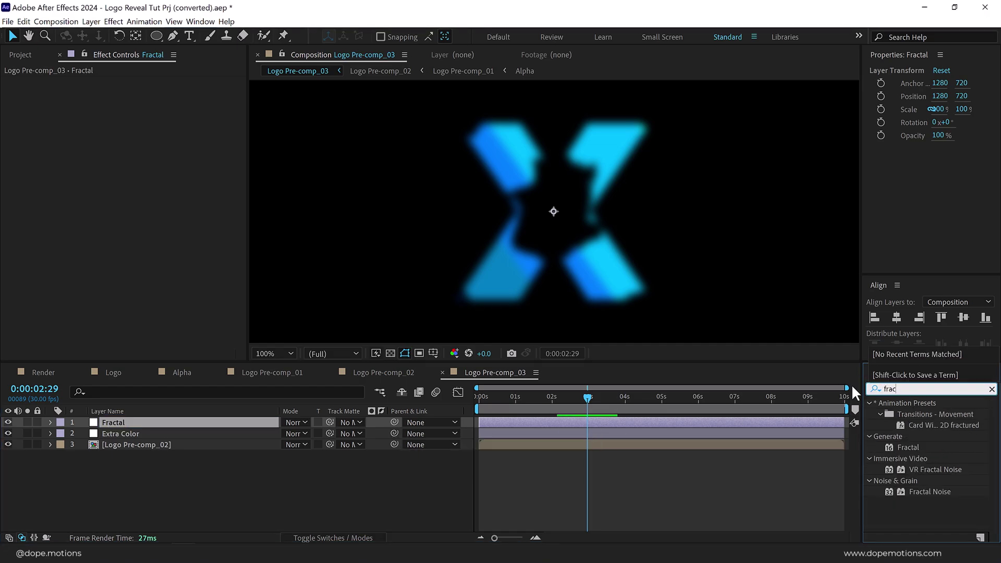
pyautogui.doubleClick(943, 457)
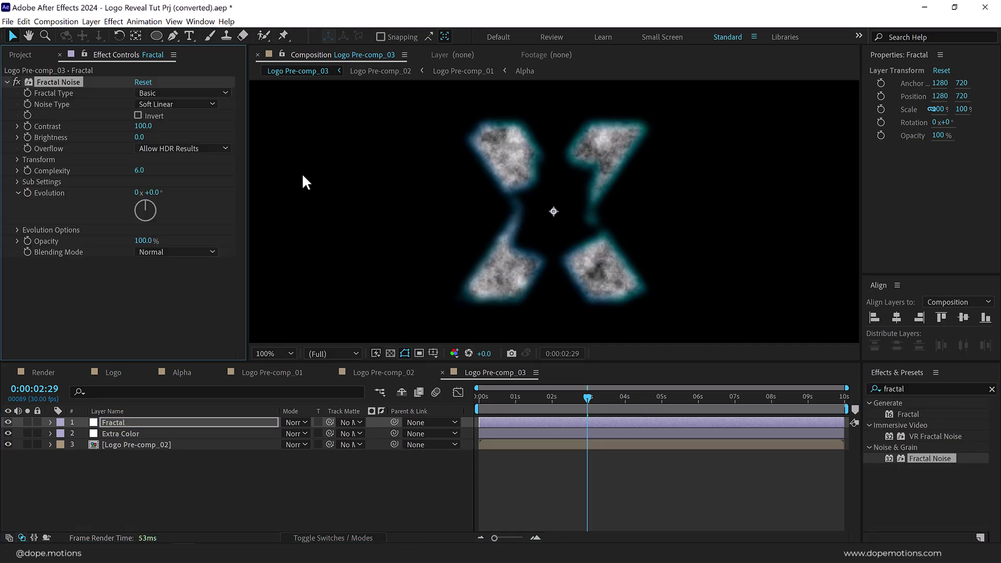
pyautogui.click(173, 252)
pyautogui.click(168, 301)
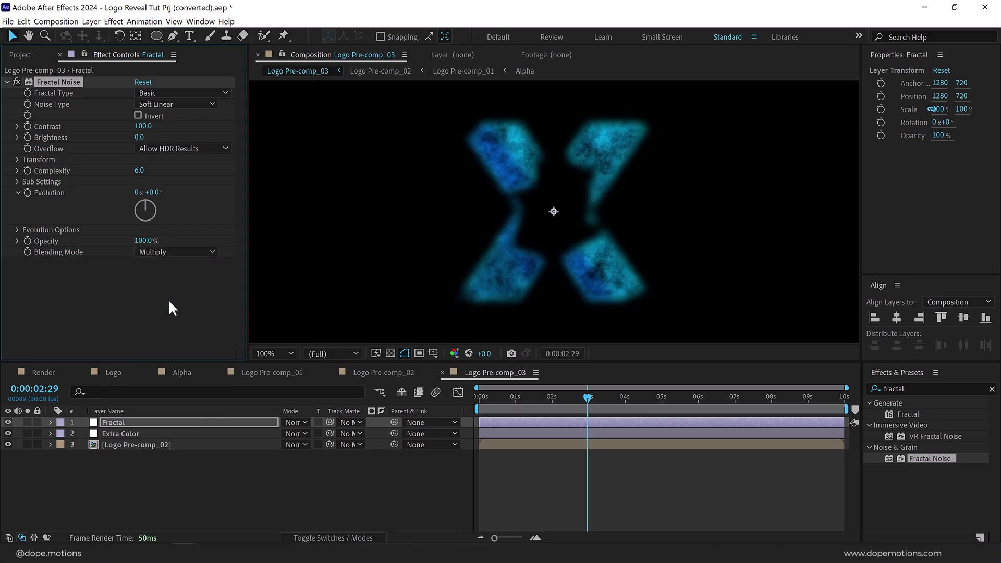
# Set the Fractal Noise Contrast to 200, Brightness to 50 and Complexity to 10.
pyautogui.click(143, 126)
pyautogui.write('200')
pyautogui.press('Return')
pyautogui.click(142, 137)
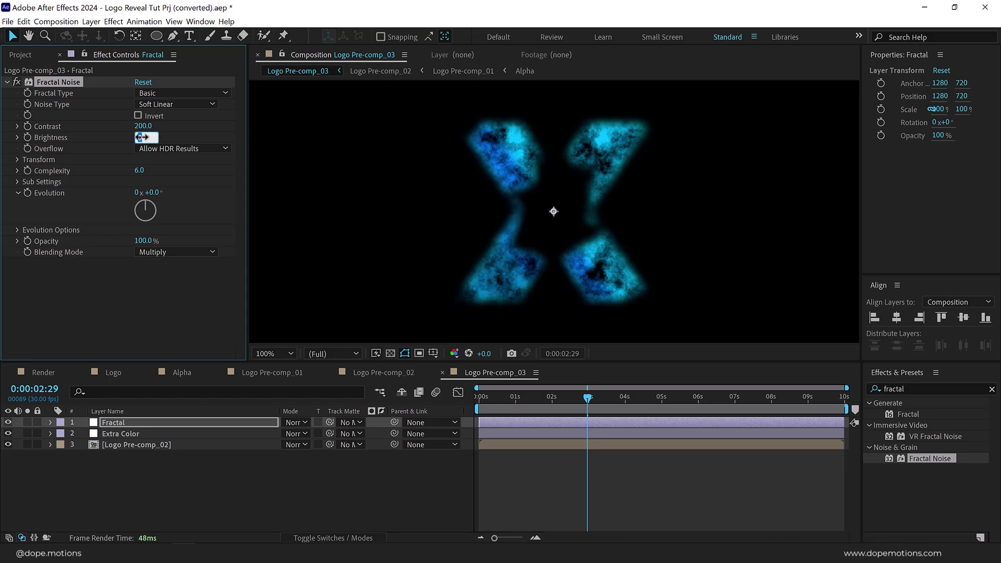
pyautogui.write('50')
pyautogui.press('Return')
pyautogui.click(142, 170)
pyautogui.write('10')
pyautogui.press('Return')
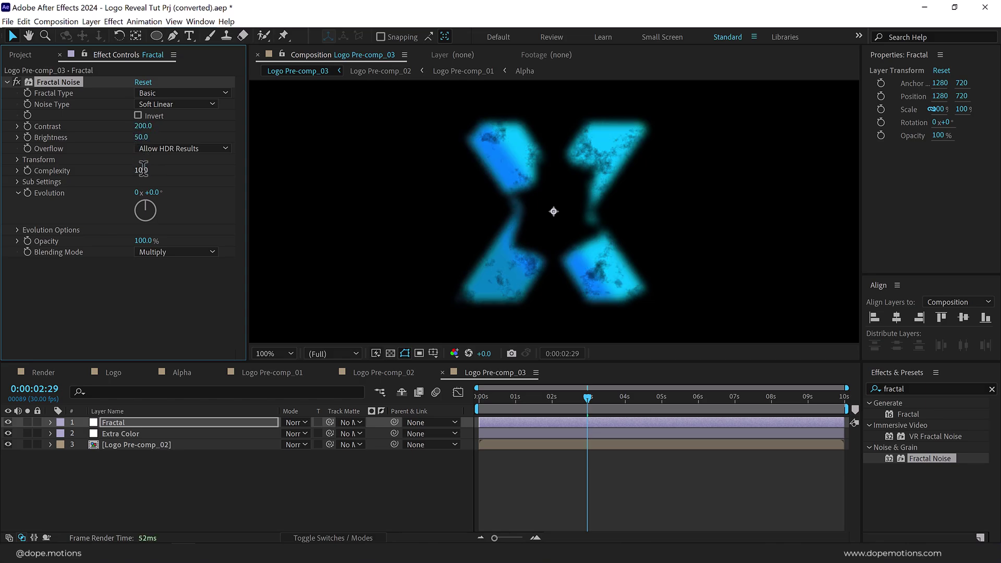
# Set the Scale in the Fractal Noise Transform settings to 8.
pyautogui.click(17, 160)
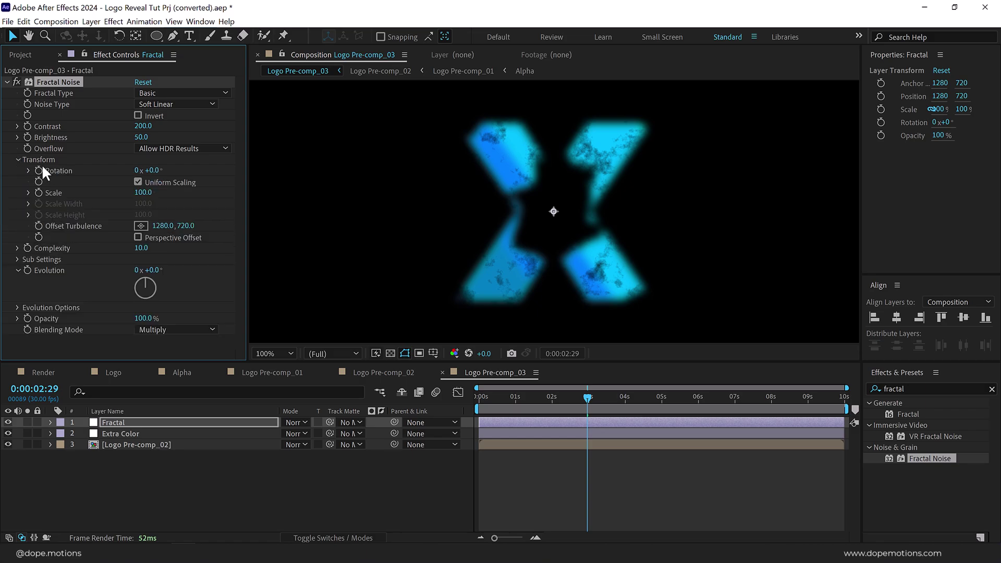
pyautogui.click(143, 193)
pyautogui.write('8')
pyautogui.press('Return')
pyautogui.click(29, 193)
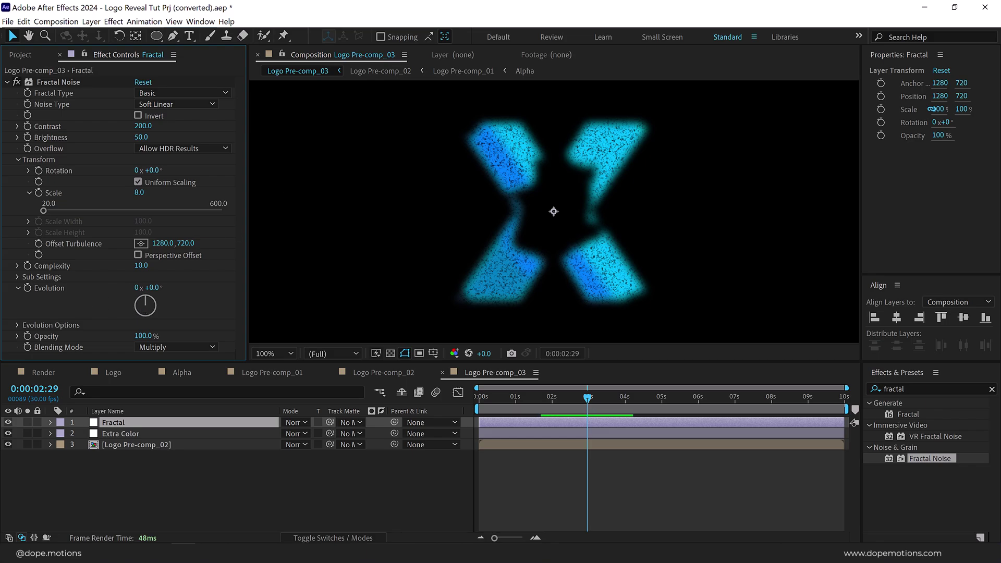
# Add the expression time*200 to the Fractal Noise Evolution and check how the noise changes over time.
pyautogui.keyDown('alt'); pyautogui.click(28, 288); pyautogui.keyUp('alt')
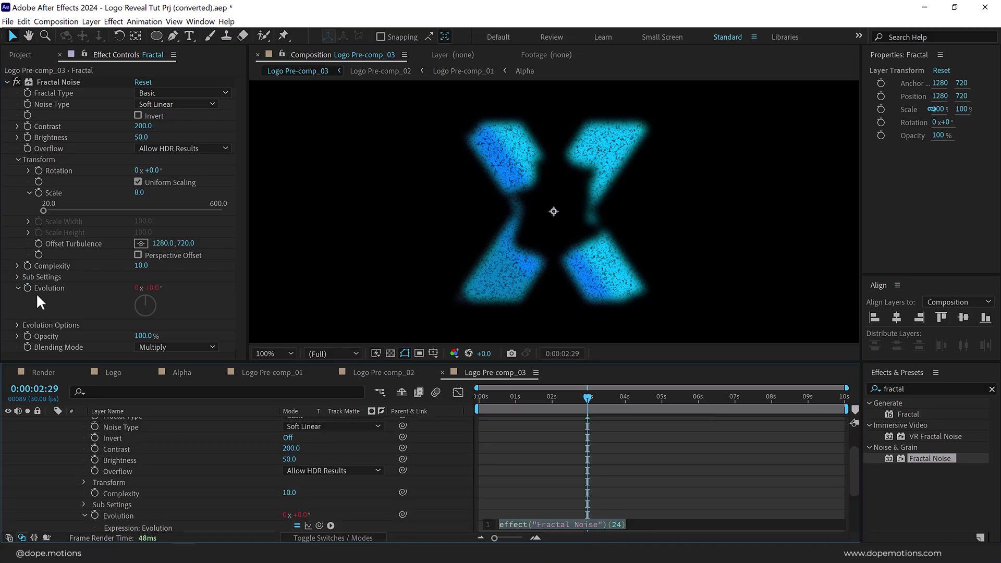
pyautogui.write('t')
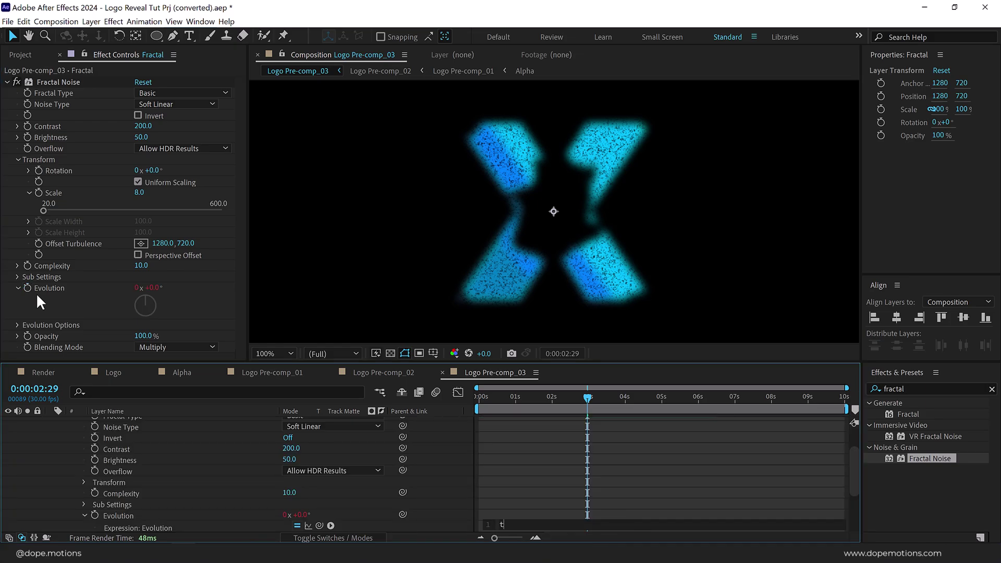
pyautogui.write('ime*200')
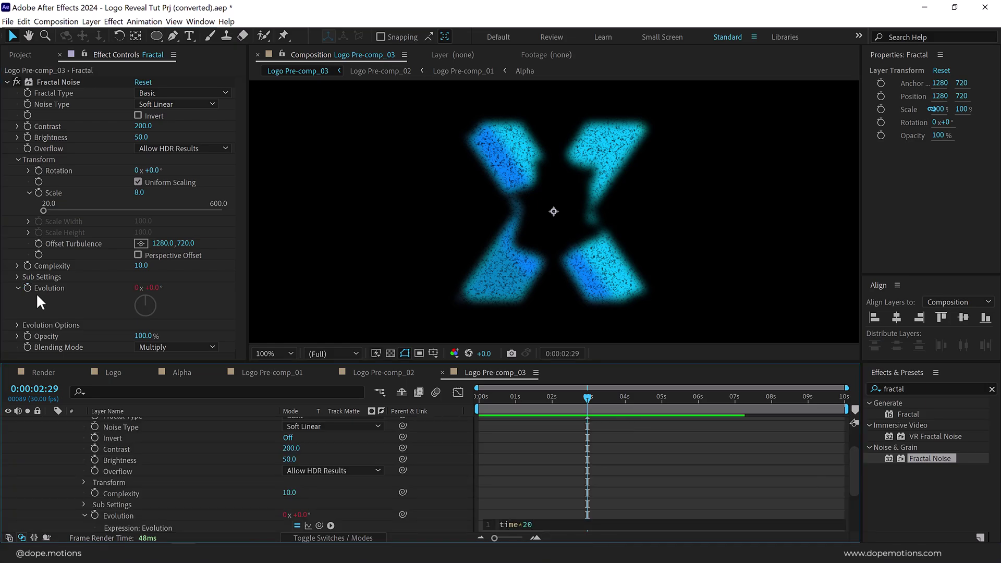
pyautogui.click(533, 457)
pyautogui.scroll(5, 214, 427)
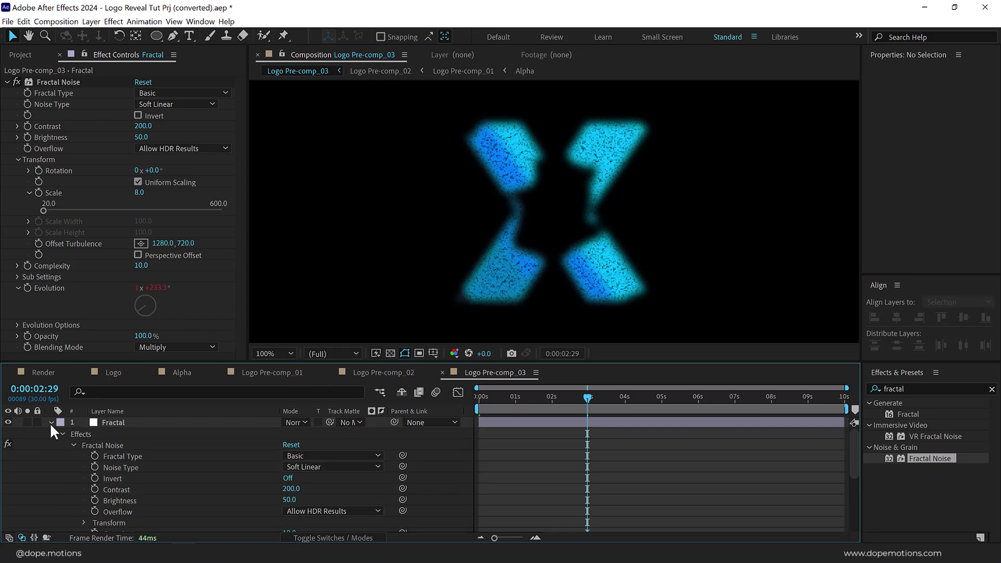
pyautogui.click(49, 422)
pyautogui.moveTo(516, 397); pyautogui.dragTo(605, 396)
# Create a composition named Particles_01 and add Logo Pre-comp_03 to it as a layer.
pyautogui.click(43, 58)
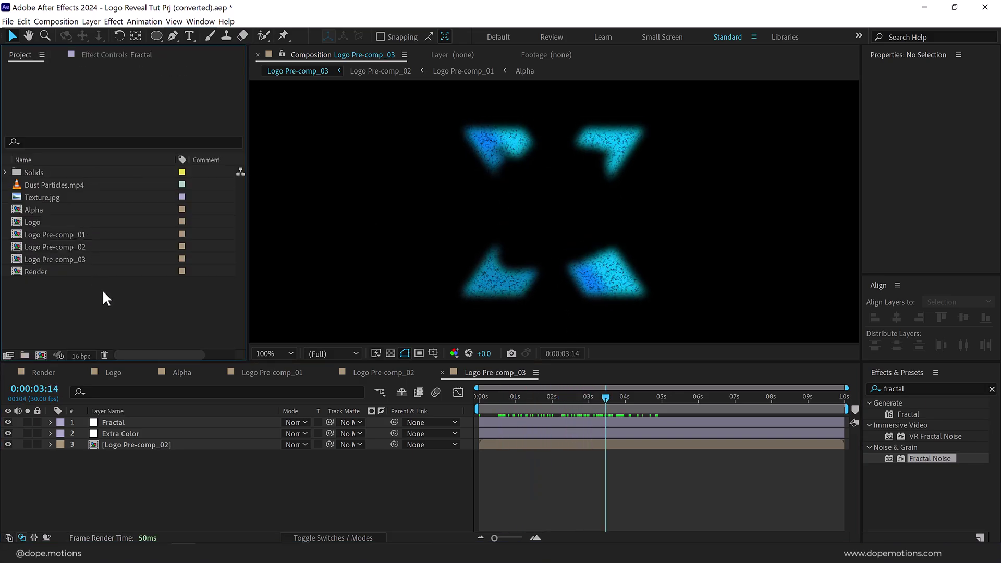
pyautogui.click(41, 355)
pyautogui.write('P')
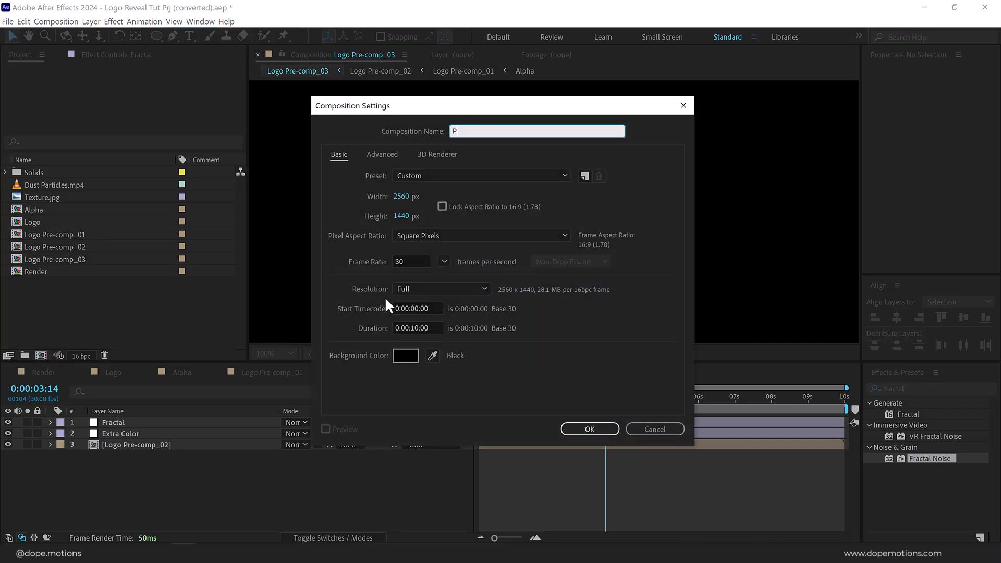
pyautogui.write('articles_01')
pyautogui.click(582, 427)
pyautogui.moveTo(65, 259); pyautogui.dragTo(107, 463)
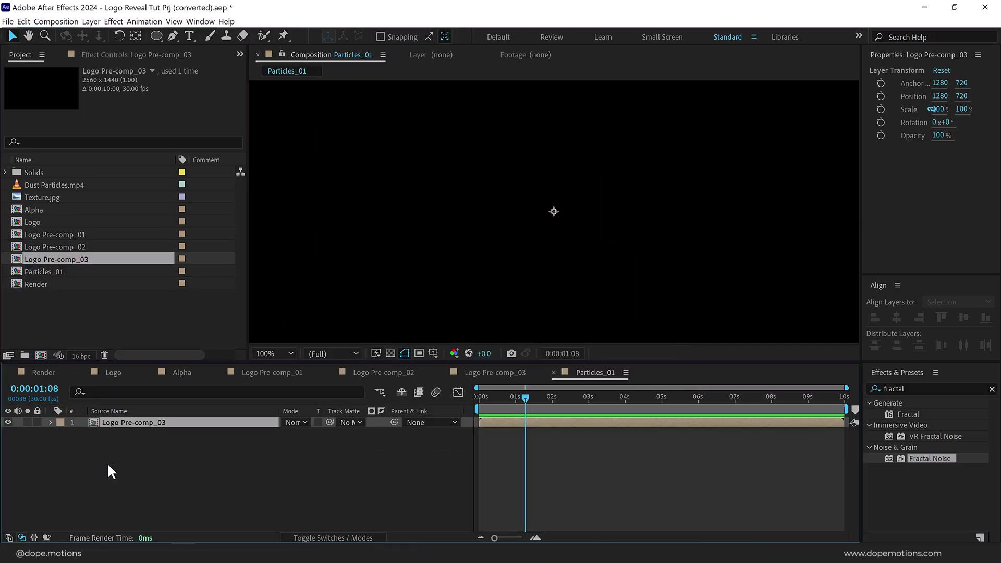
pyautogui.moveTo(534, 402); pyautogui.dragTo(561, 399)
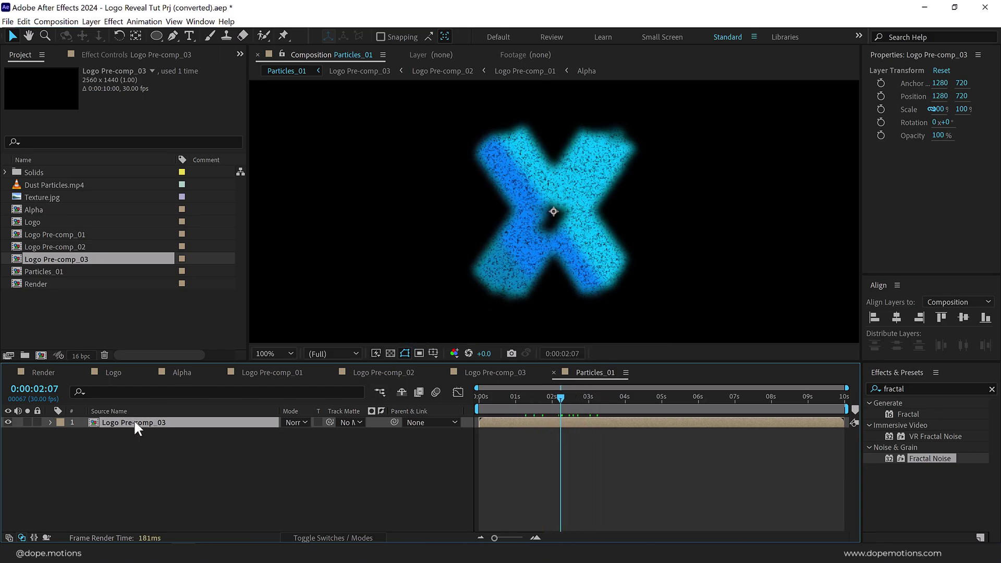
# Apply the CC Particle Systems II effect to the Logo Pre-comp_03 layer in Particles_01.
pyautogui.press('F3')
pyautogui.click(991, 389)
pyautogui.click(930, 388)
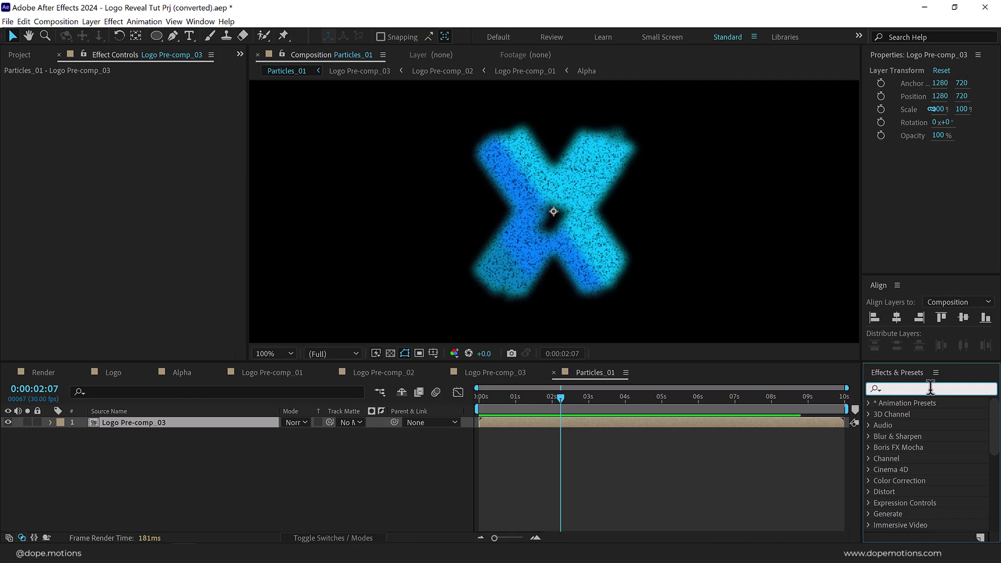
pyautogui.write('cc par')
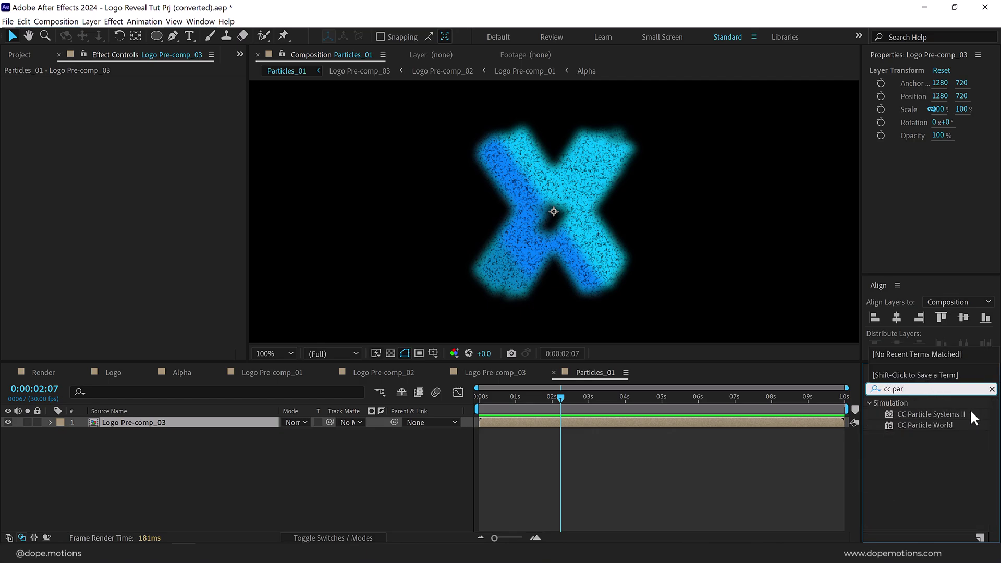
pyautogui.doubleClick(952, 413)
# Set the particle system's Birth Rate to 200 and Longevity to 8.5 seconds.
pyautogui.write('200')
pyautogui.press('Return')
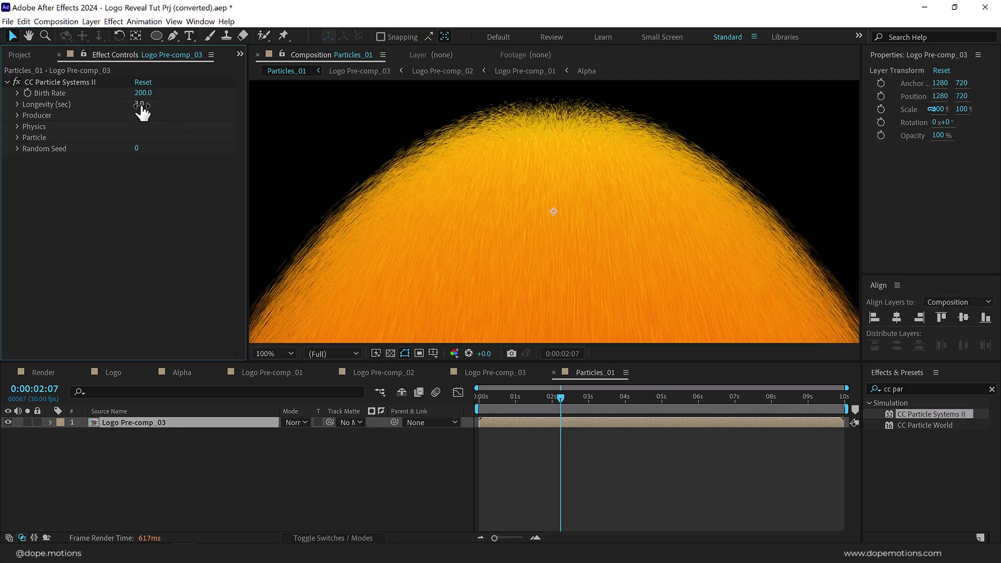
pyautogui.click(139, 104)
pyautogui.write('8.5')
pyautogui.press('Return')
# Set the particle producer's Radius X to 50 and Radius Y to 25.
pyautogui.click(17, 115)
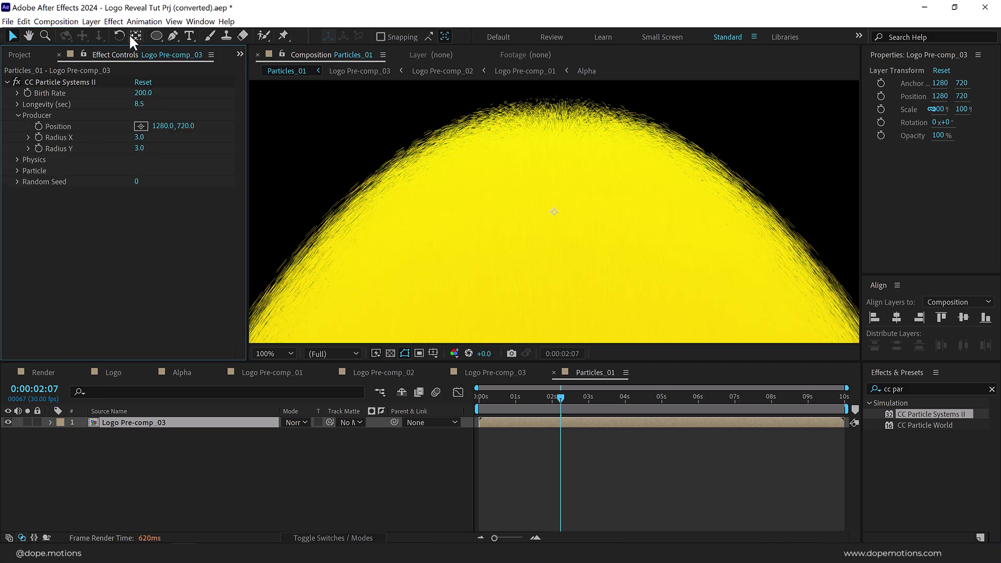
pyautogui.click(140, 138)
pyautogui.write('50')
pyautogui.click(141, 149)
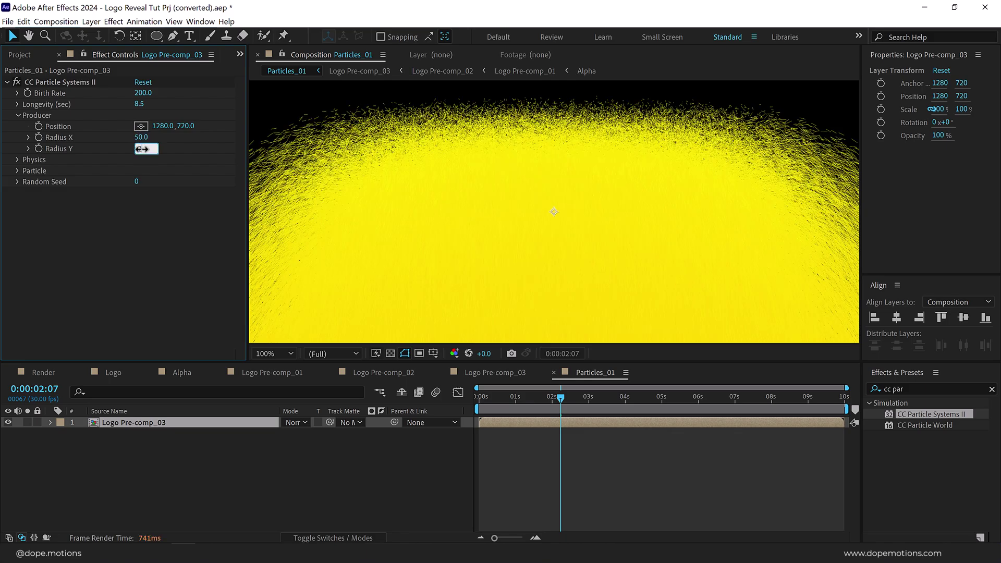
pyautogui.press('Return')
# Change the Particle Type to Textured TriPolygon and set its Birth Size to 0.03.
pyautogui.click(17, 171)
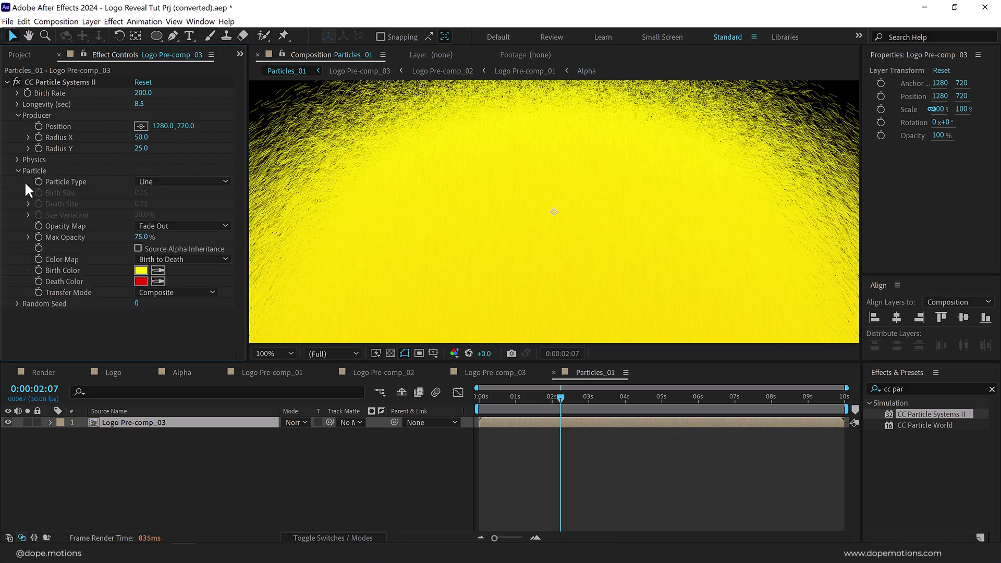
pyautogui.click(168, 181)
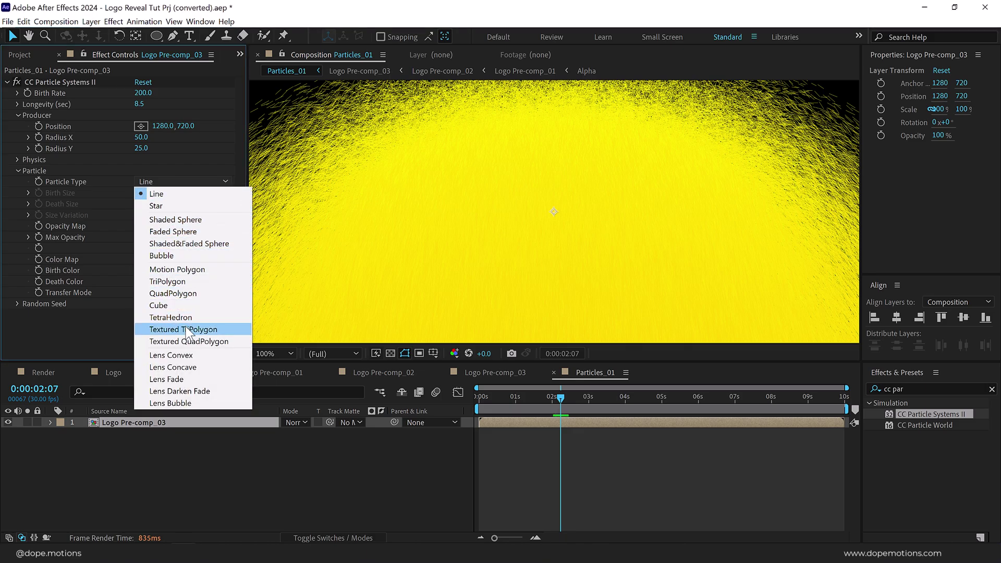
pyautogui.click(185, 328)
pyautogui.click(146, 193)
pyautogui.write('0.03')
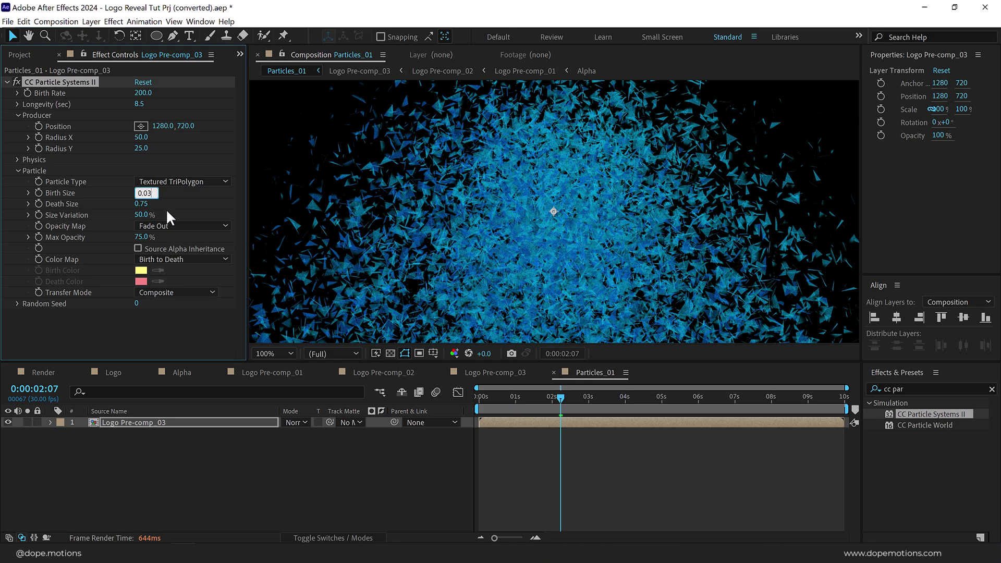
pyautogui.press('Return')
# Set the particles' Death Size to 0 and enable Source Alpha Inheritance.
pyautogui.click(147, 204)
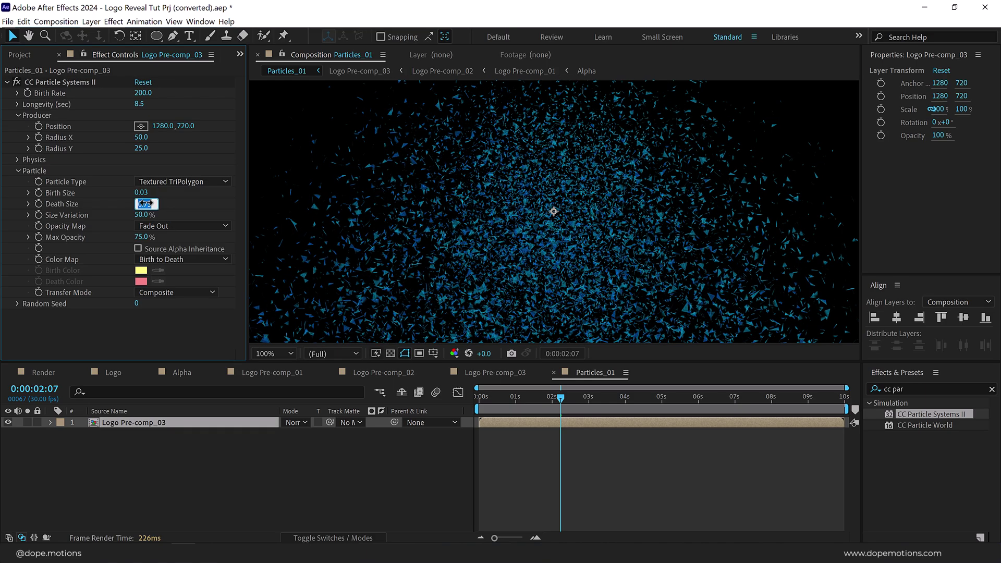
pyautogui.write('0')
pyautogui.press('Return')
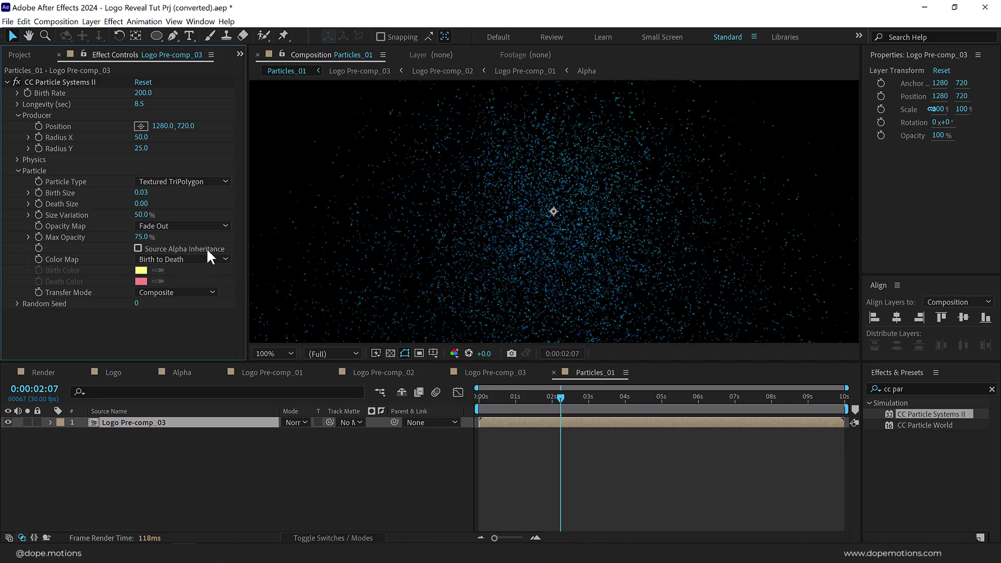
pyautogui.click(138, 248)
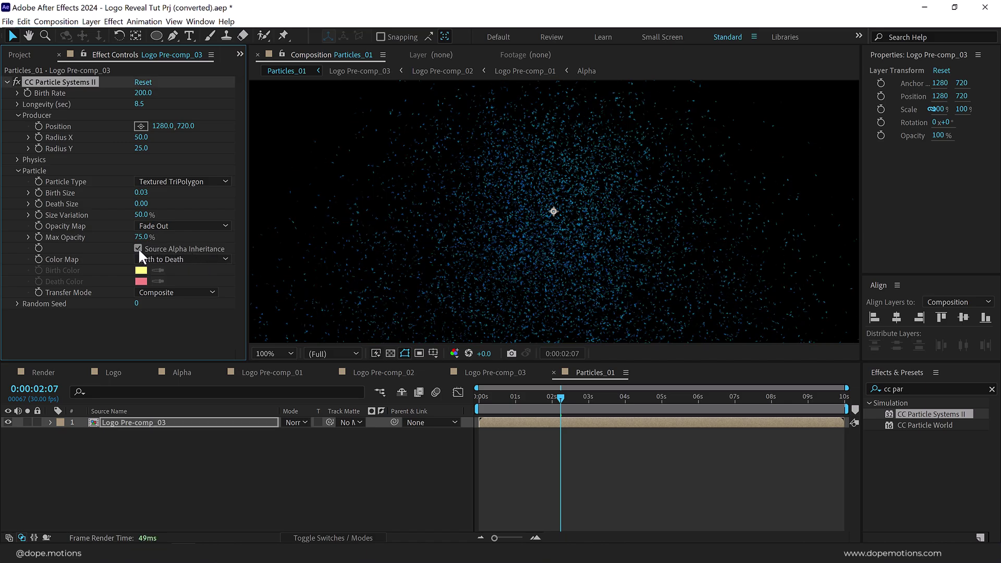
# Set the particle physics Animation to Twirly and the Velocity to -0.014.
pyautogui.click(17, 159)
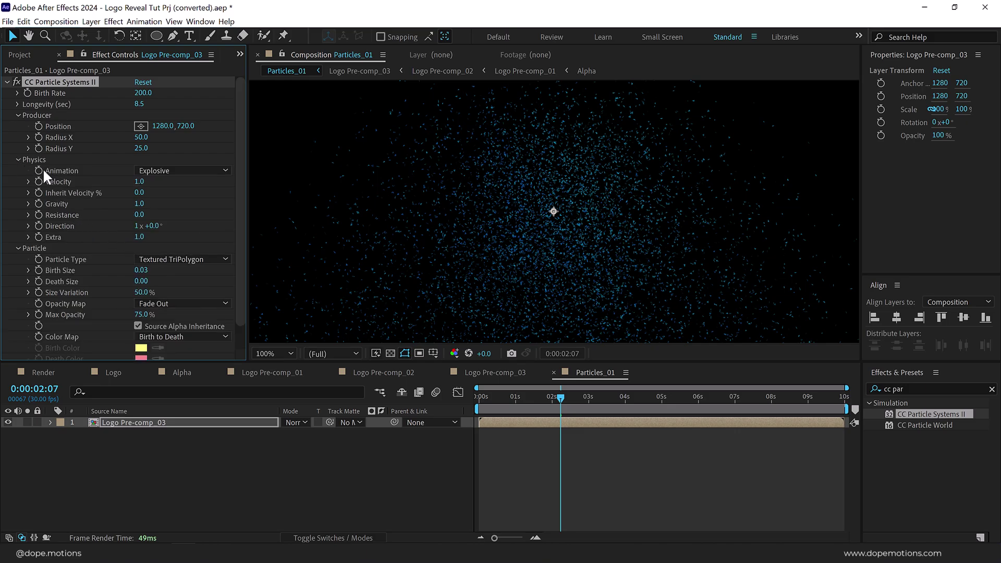
pyautogui.click(186, 170)
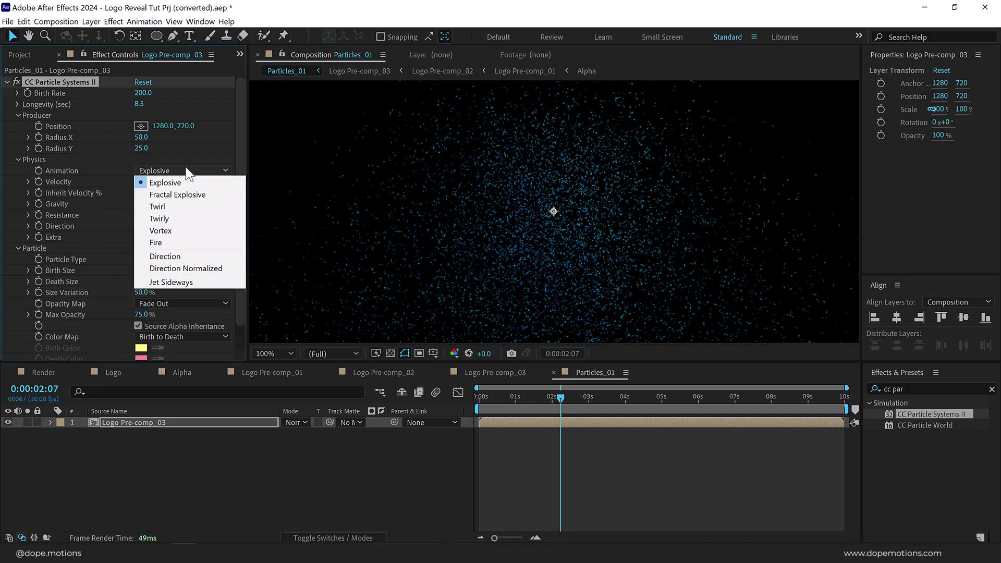
pyautogui.click(171, 219)
pyautogui.click(140, 182)
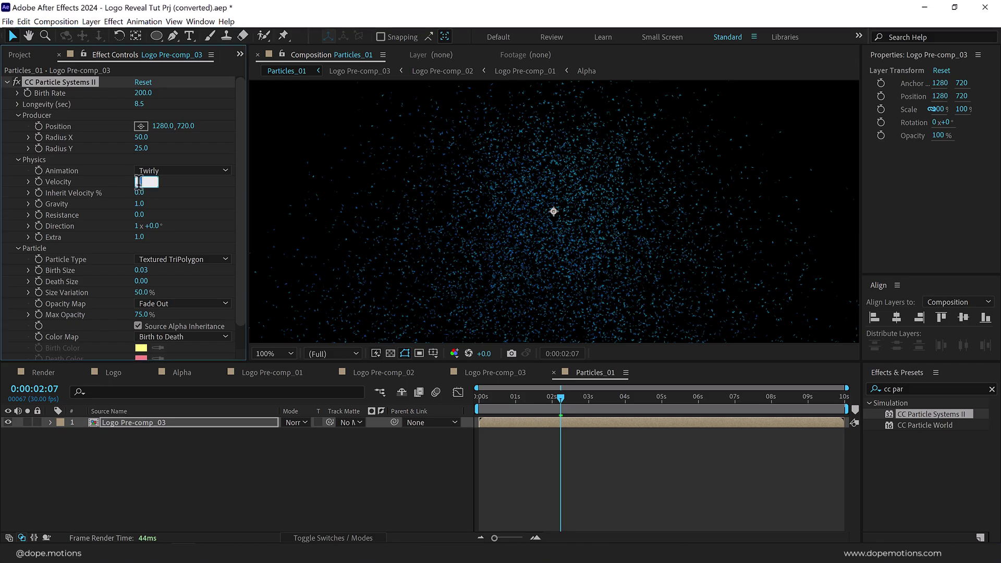
pyautogui.write('1.0')
pyautogui.write('.014')
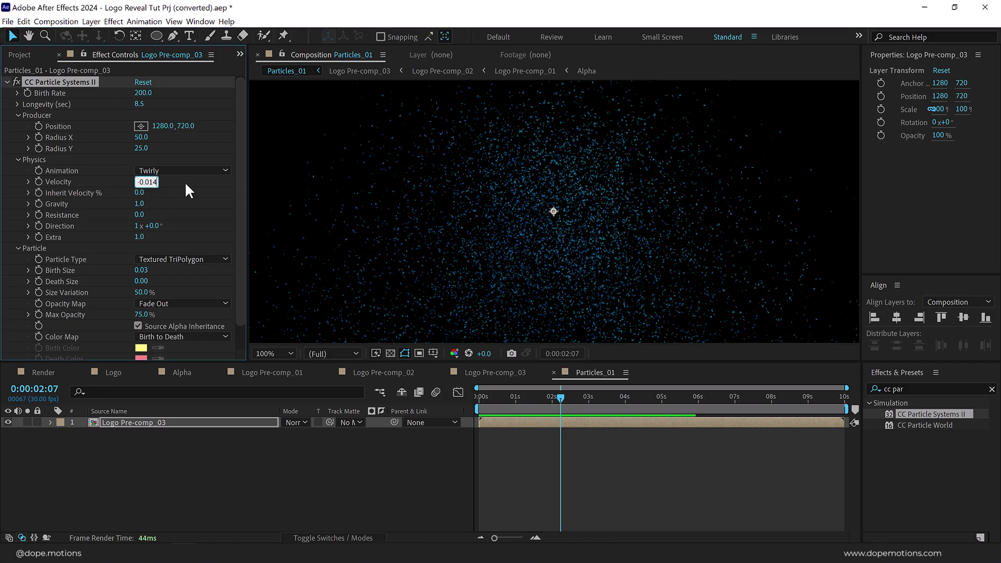
pyautogui.click(177, 186)
# Set the particle physics Gravity to -0.002 and Extra to 10, and check the particles at about 2:21.
pyautogui.click(141, 204)
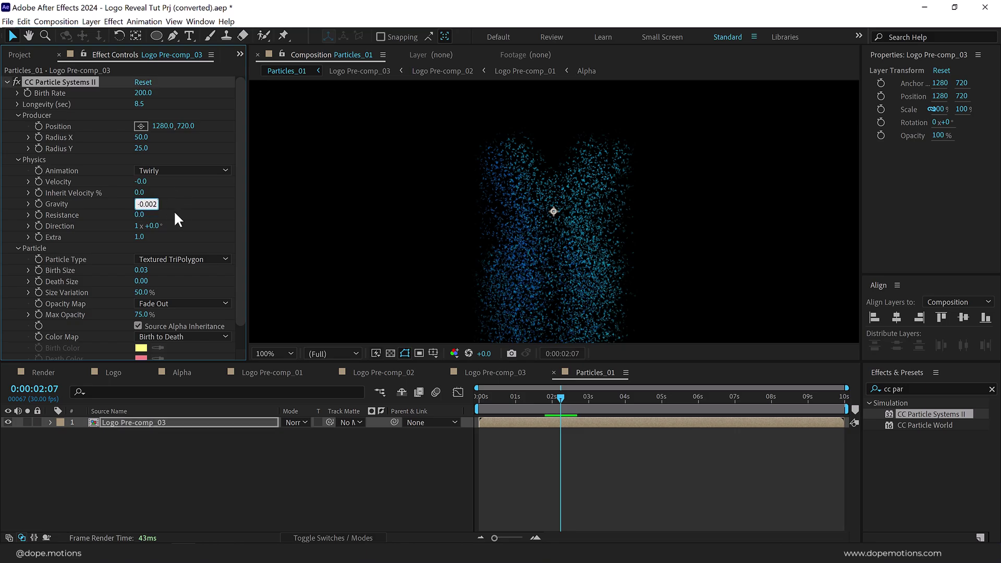
pyautogui.click(145, 237)
pyautogui.write('1')
pyautogui.press('Return')
pyautogui.moveTo(523, 395); pyautogui.dragTo(577, 396)
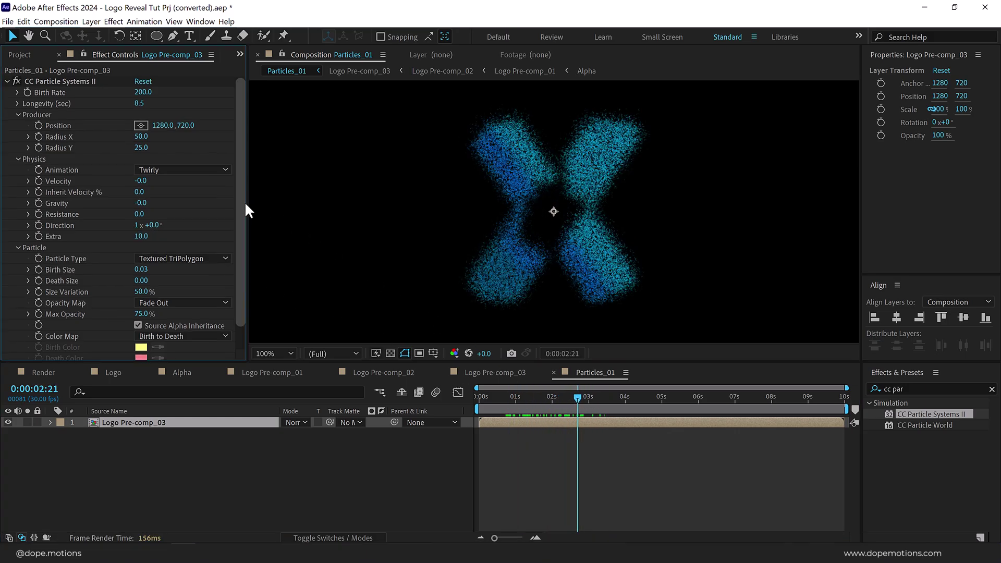
# Set the particle system's Random Seed to 1 and collapse the effect's settings.
pyautogui.scroll(-1, 134, 339)
pyautogui.click(137, 355)
pyautogui.write('1')
pyautogui.press('Return')
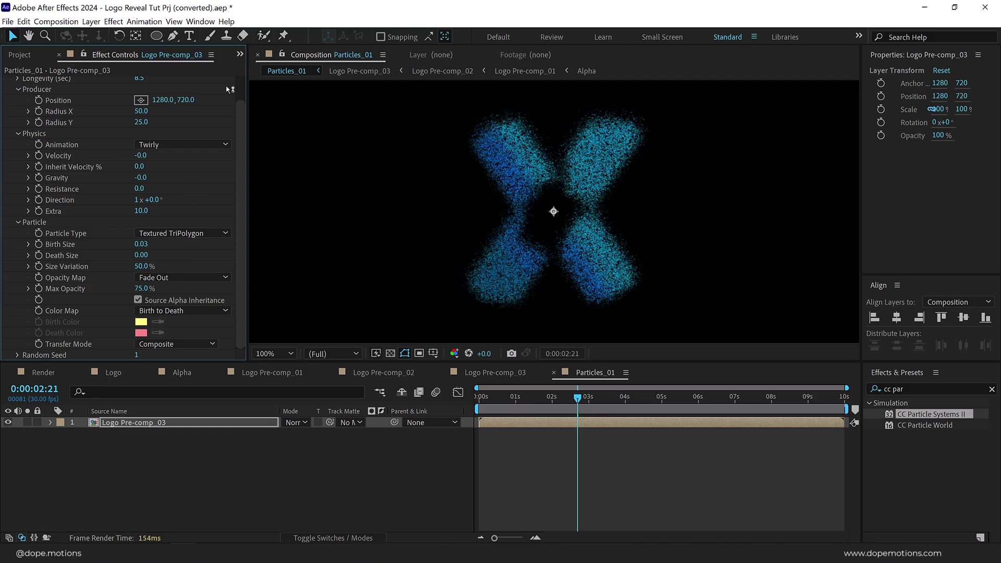
pyautogui.scroll(10, 52, 83)
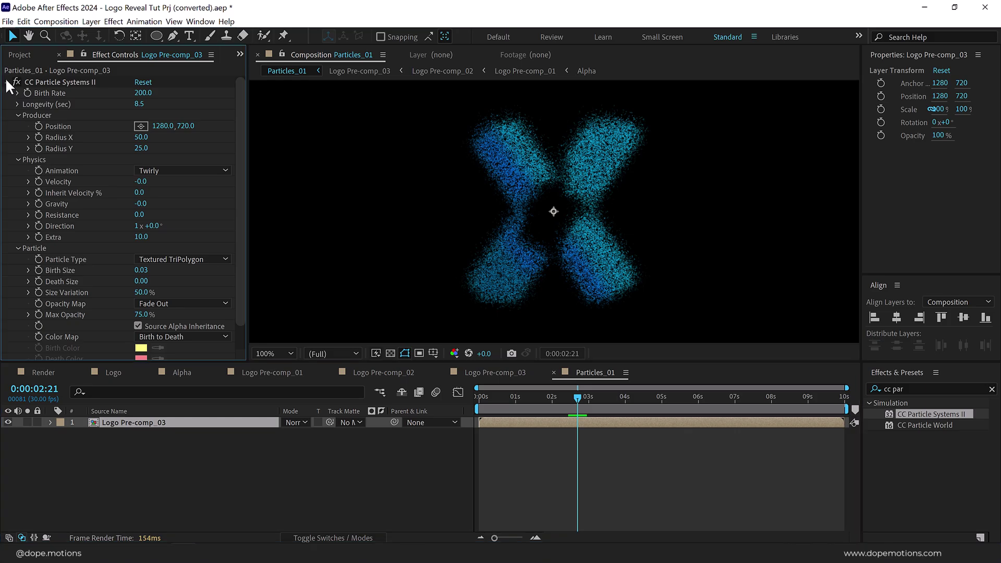
pyautogui.click(6, 82)
# Apply Turbulent Displace to the Logo Pre-comp_03 layer with Size 50 and Displacement set to Turbulent Smoother.
pyautogui.click(860, 388)
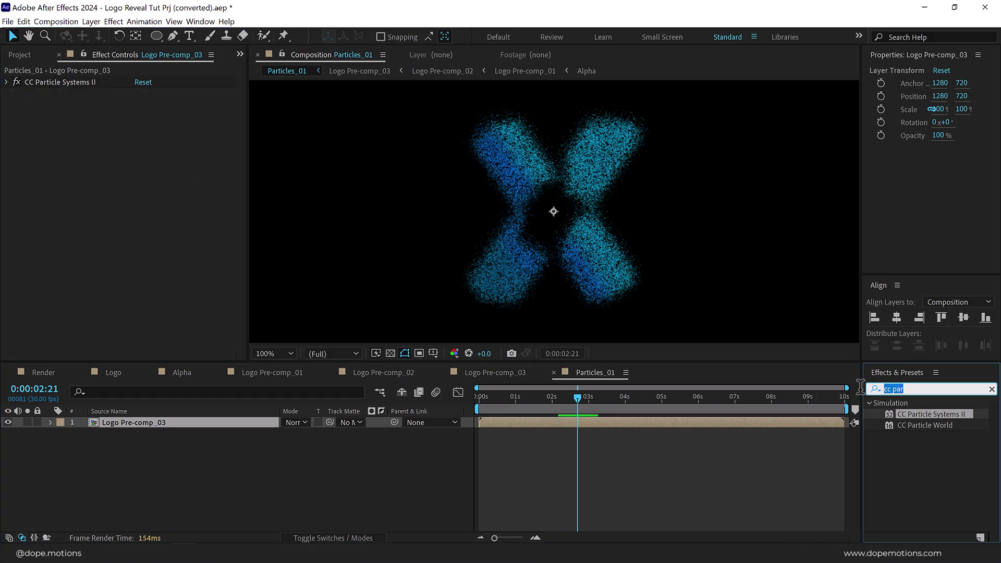
pyautogui.write('turbu')
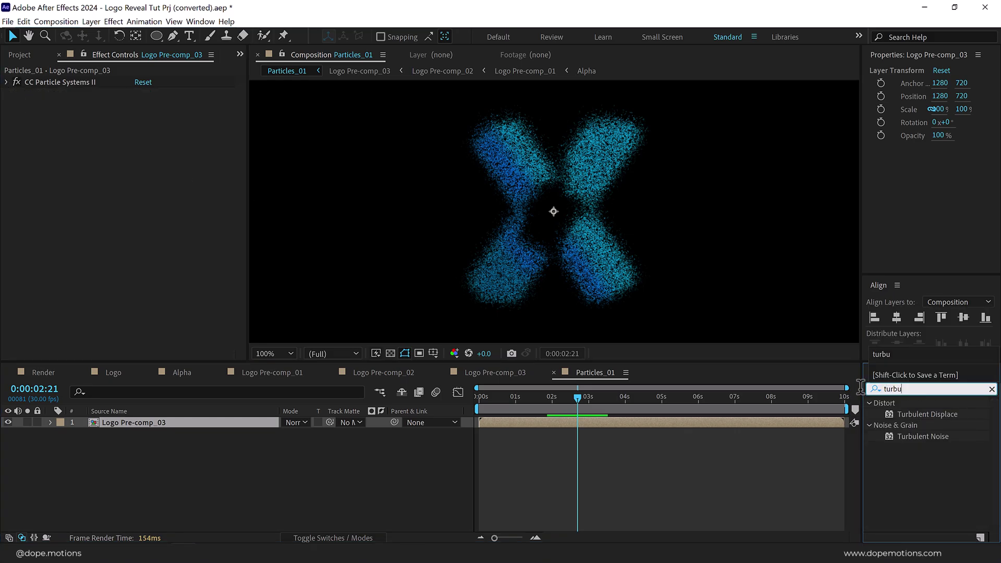
pyautogui.doubleClick(951, 413)
pyautogui.click(143, 126)
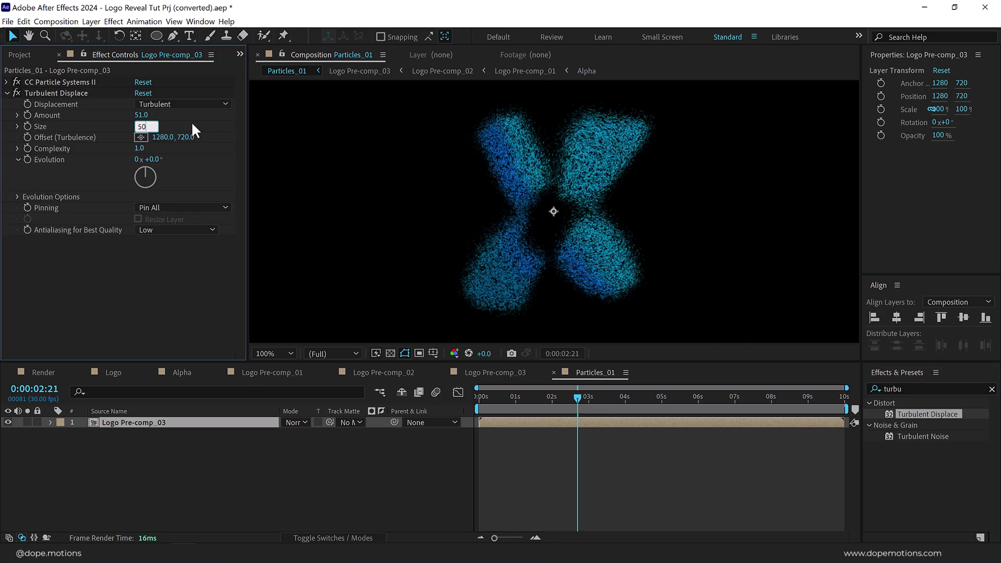
pyautogui.press('Return')
pyautogui.click(173, 103)
pyautogui.click(187, 154)
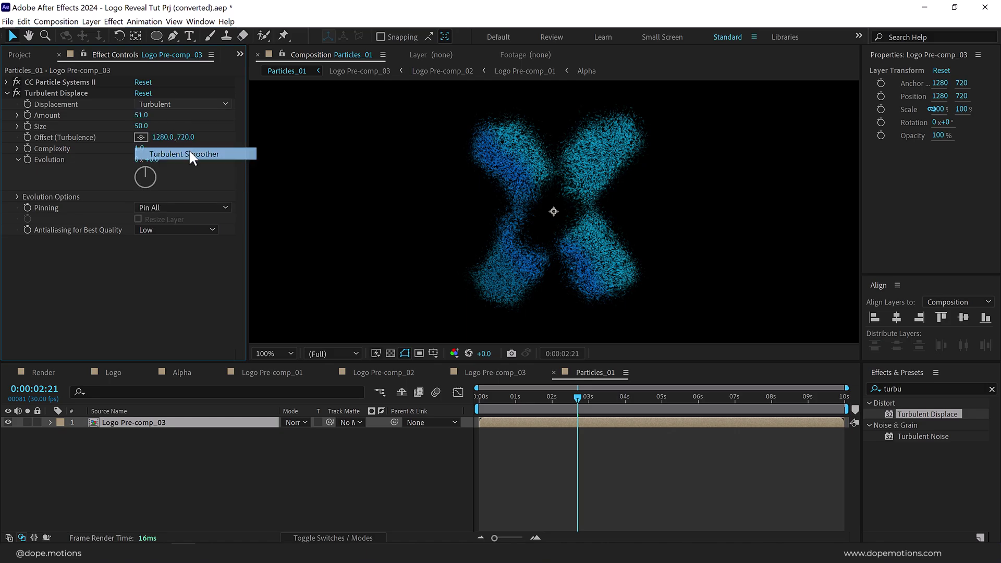
# Add the expression time*100 to the Turbulent Displace Evolution and collapse the effect's settings.
pyautogui.click(108, 160)
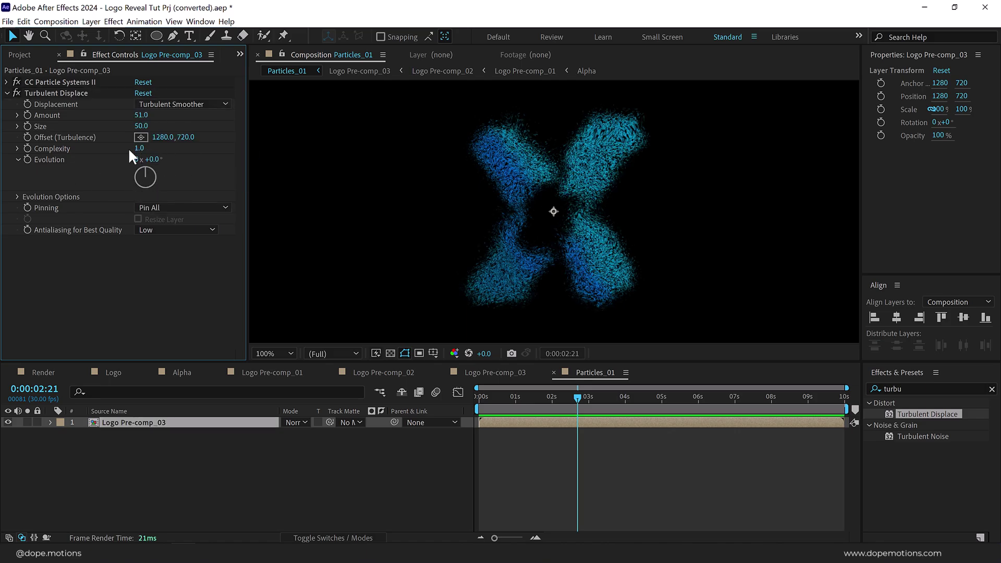
pyautogui.keyDown('alt'); pyautogui.click(28, 159); pyautogui.keyUp('alt')
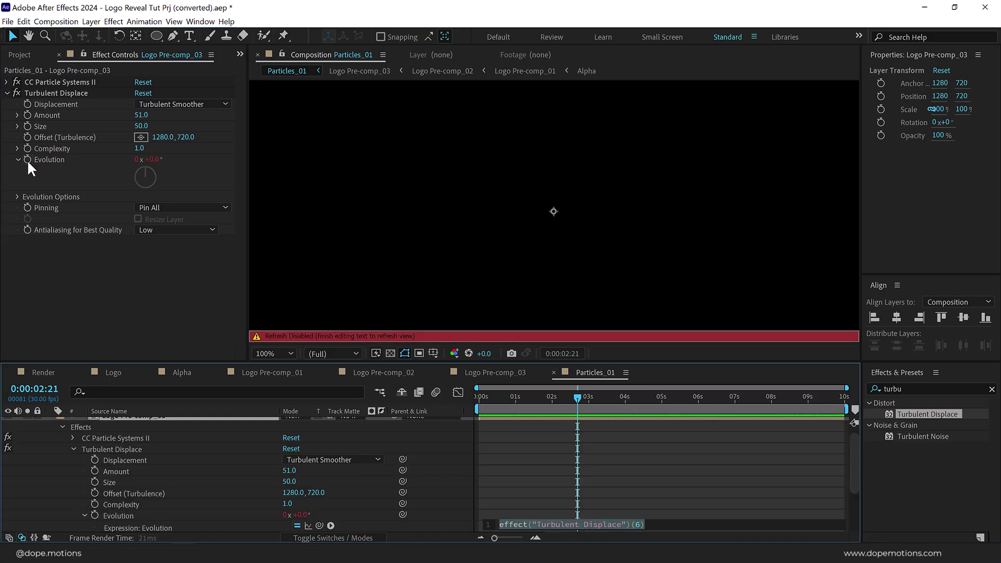
pyautogui.write('tim')
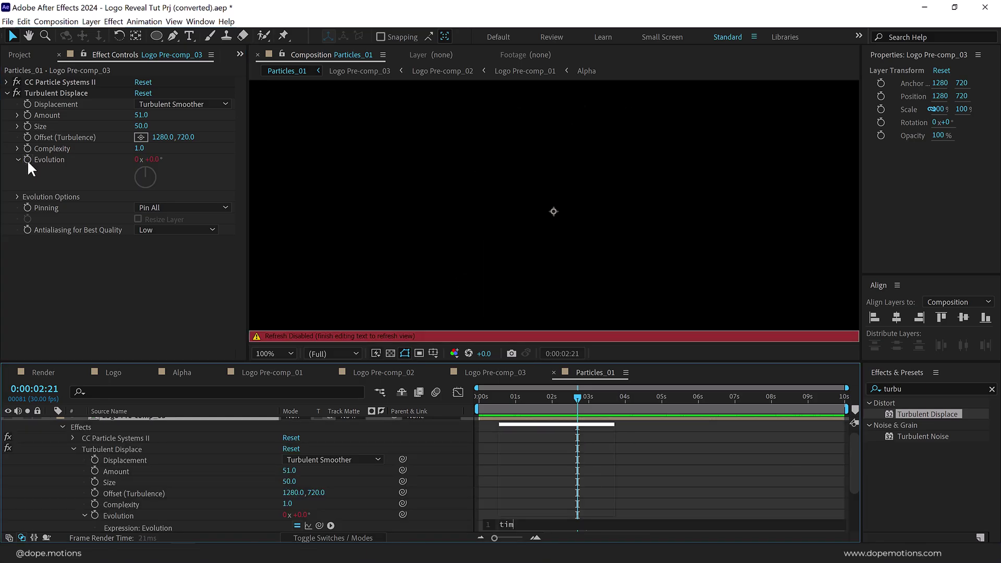
pyautogui.write('e*100')
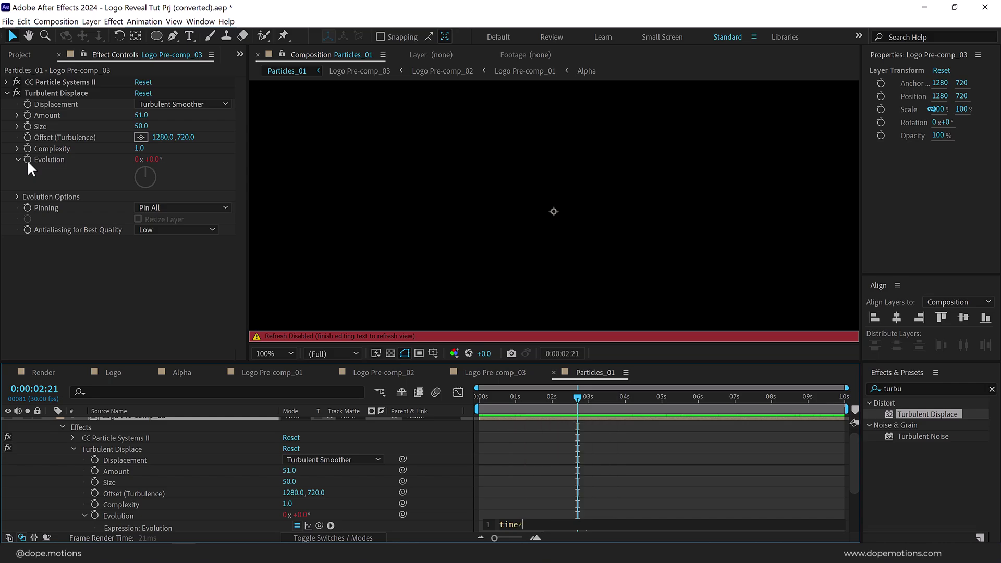
pyautogui.click(524, 496)
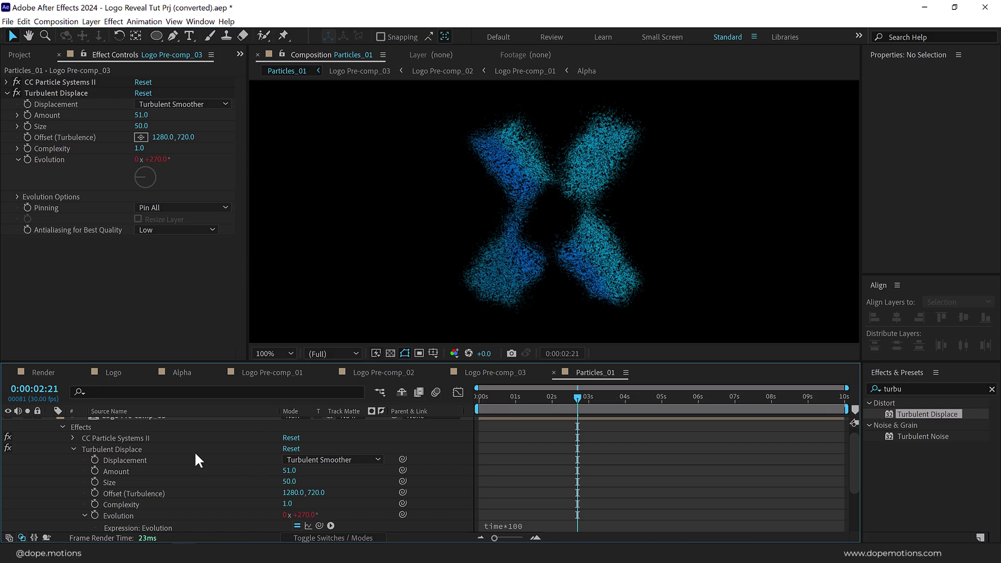
pyautogui.scroll(1, 195, 452)
pyautogui.click(78, 307)
pyautogui.click(7, 92)
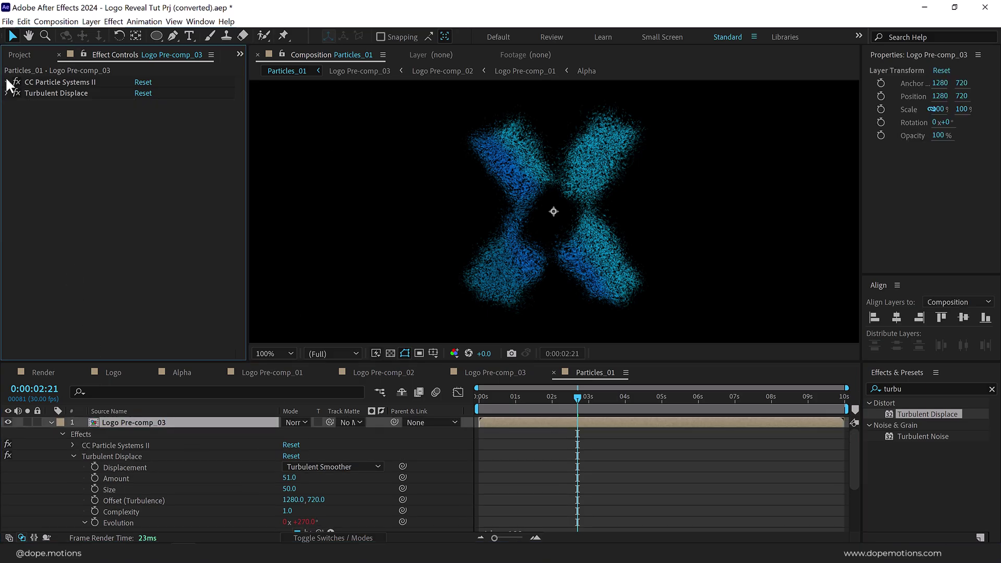
# Add the expression time*-500 to the particle system's Direction, preview the motion, and collapse the layer's properties.
pyautogui.click(8, 82)
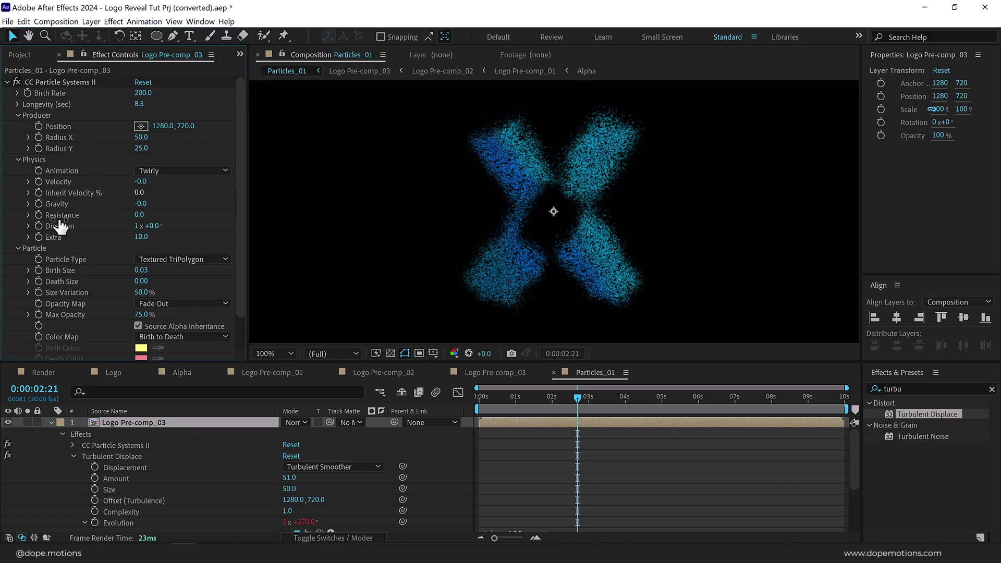
pyautogui.keyDown('alt'); pyautogui.click(39, 225); pyautogui.keyUp('alt')
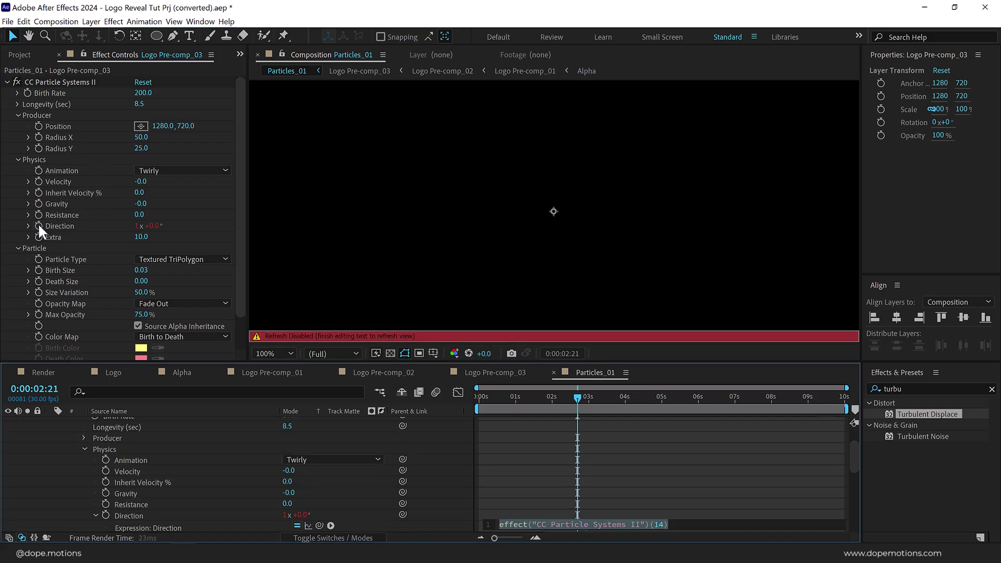
pyautogui.write('time')
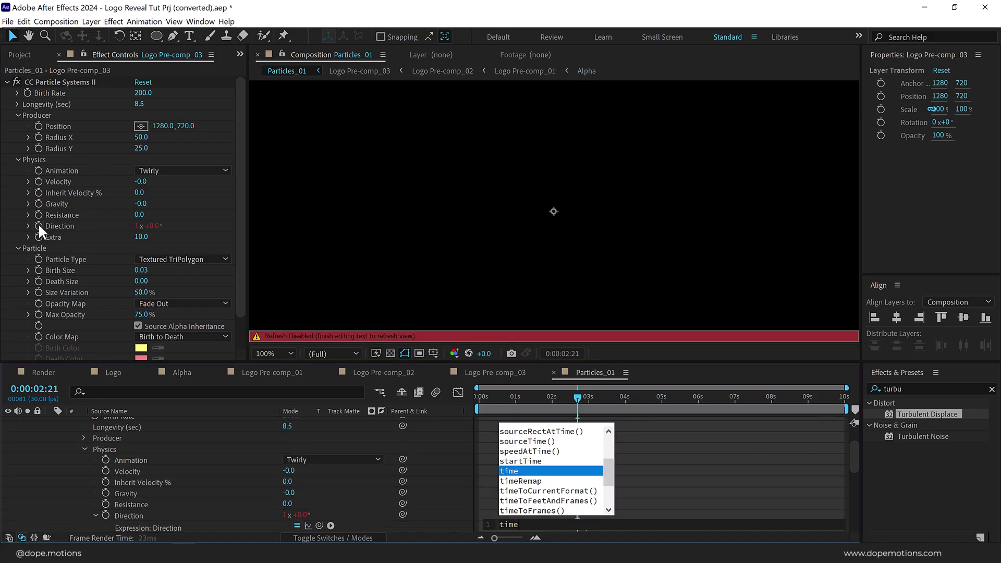
pyautogui.write('*-500')
pyautogui.click(519, 415)
pyautogui.click(589, 396)
pyautogui.moveTo(589, 395)
pyautogui.mouseDown()
pyautogui.moveTo(534, 396)
pyautogui.moveTo(576, 397)
pyautogui.mouseUp()
pyautogui.press('space')
pyautogui.scroll(2, 156, 427)
pyautogui.click(51, 423)
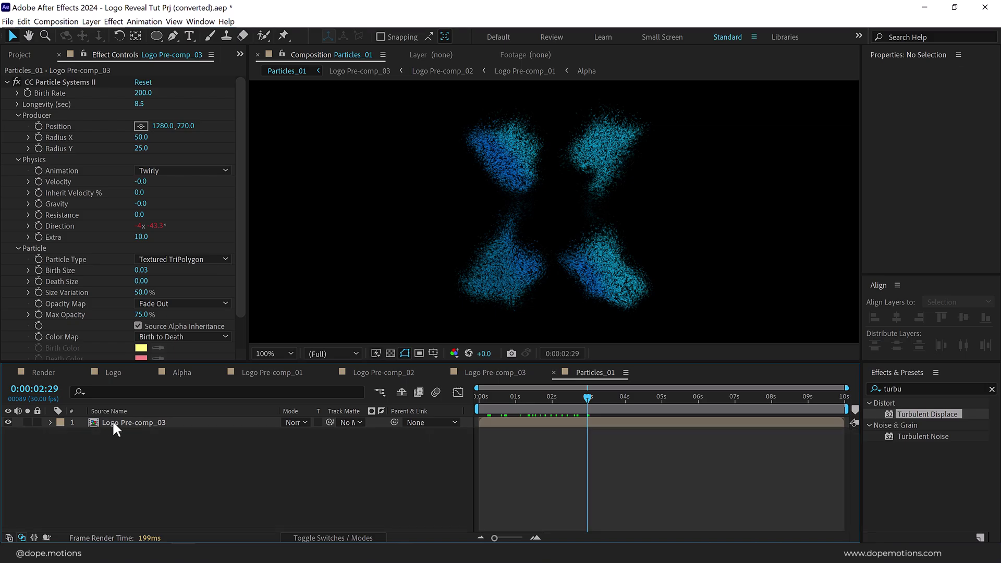
# Apply Simple Choker to the Logo Pre-comp_03 layer and set Choke Matte to -2.
pyautogui.click(112, 422)
pyautogui.click(892, 388)
pyautogui.write('simple')
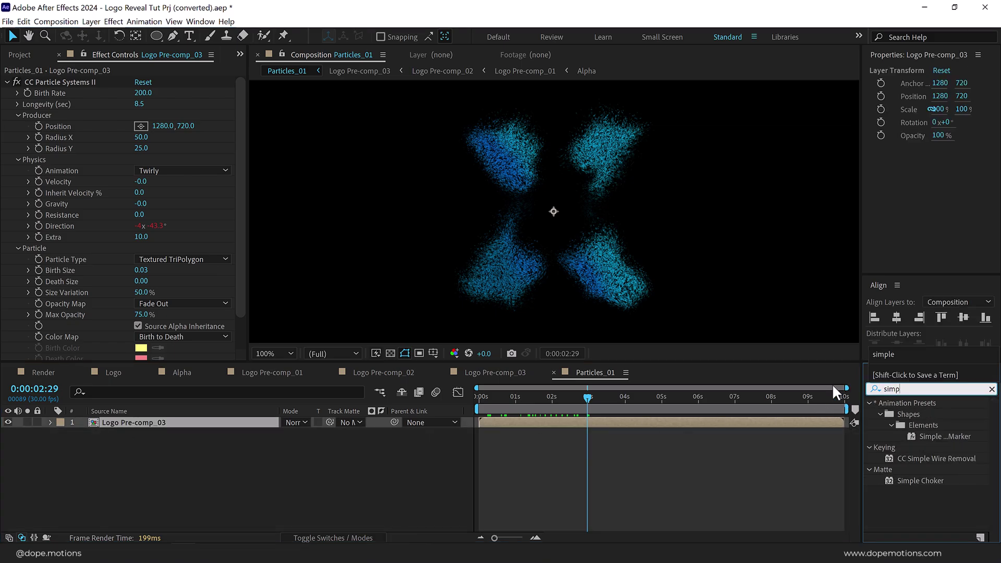
pyautogui.doubleClick(920, 481)
pyautogui.click(149, 355)
pyautogui.write('-2')
pyautogui.press('Return')
# Apply Curves to the layer and bend its Alpha channel curve strongly upward to make the particles more opaque.
pyautogui.click(907, 389)
pyautogui.write('curv')
pyautogui.doubleClick(919, 448)
pyautogui.click(175, 115)
pyautogui.click(156, 177)
pyautogui.moveTo(122, 224); pyautogui.dragTo(96, 185)
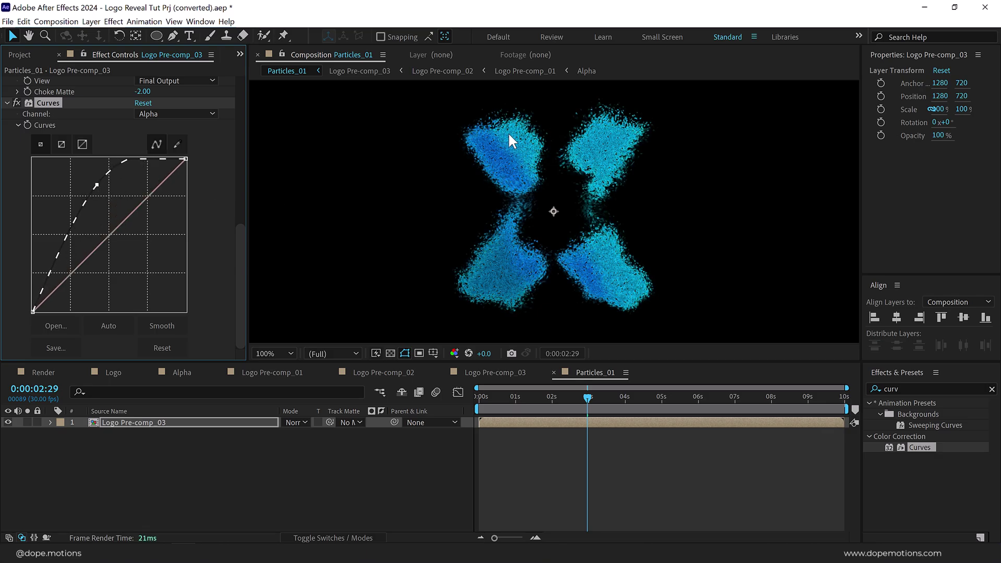
# Scrub through the animation and examine the particles' shape and density up close at 400% magnification.
pyautogui.scroll(-2, 542, 255)
pyautogui.click(507, 408)
pyautogui.moveTo(506, 414); pyautogui.dragTo(586, 412)
pyautogui.scroll(2, 582, 229)
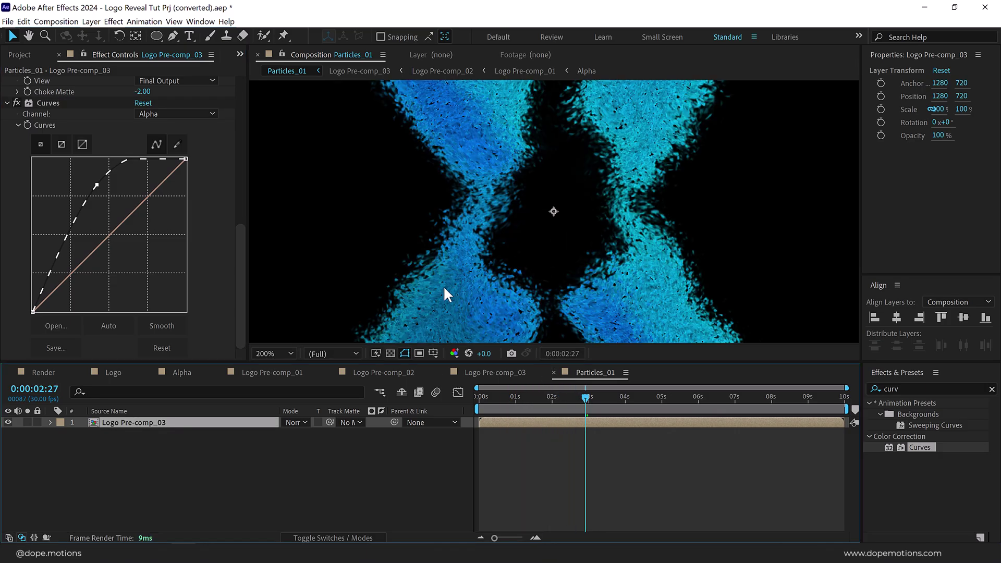
pyautogui.moveTo(443, 286); pyautogui.dragTo(487, 223)
pyautogui.scroll(2, 509, 241)
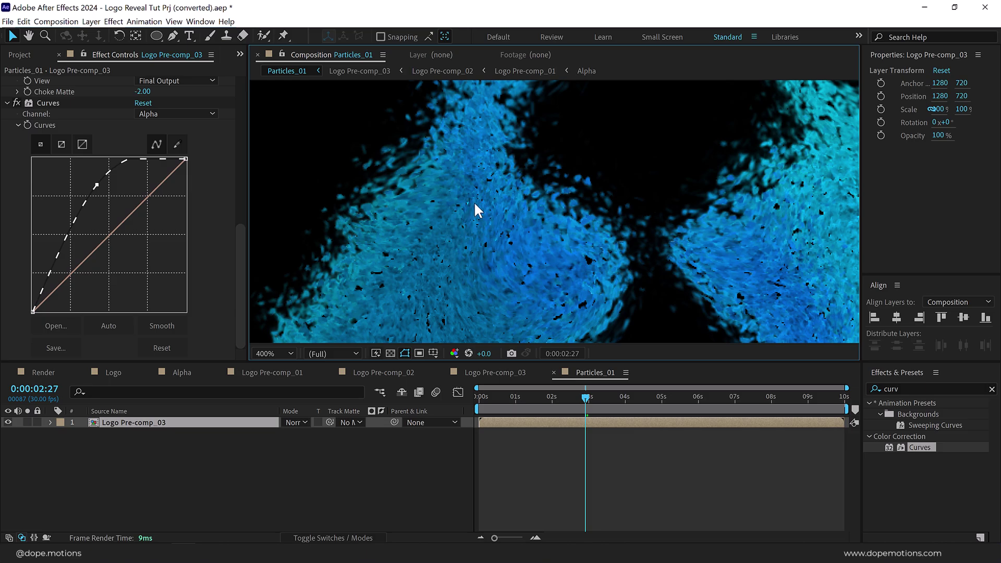
# Apply Median (Legacy) to the Logo Pre-comp_03 layer and place it above Simple Choker in the effect order.
pyautogui.click(904, 390)
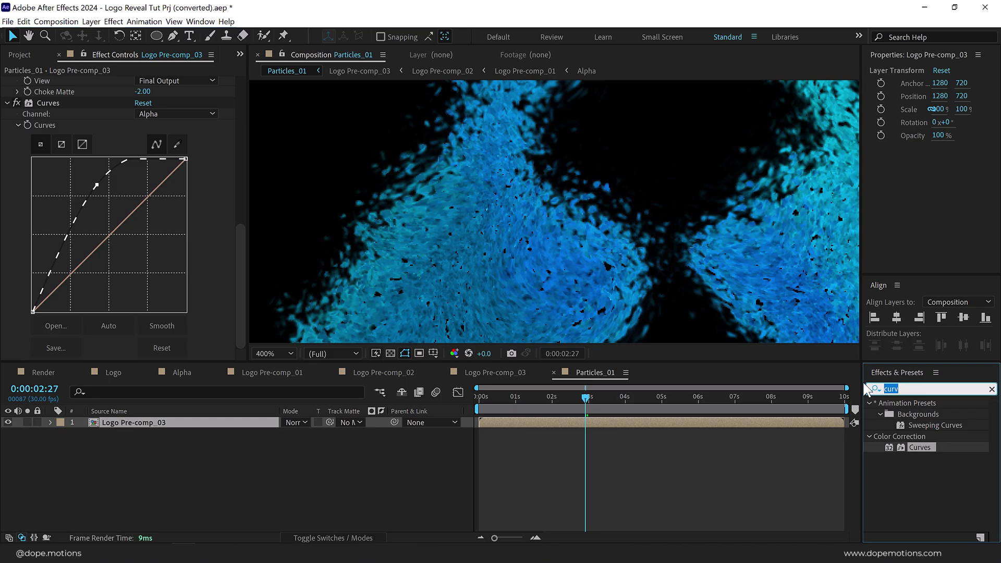
pyautogui.write('media')
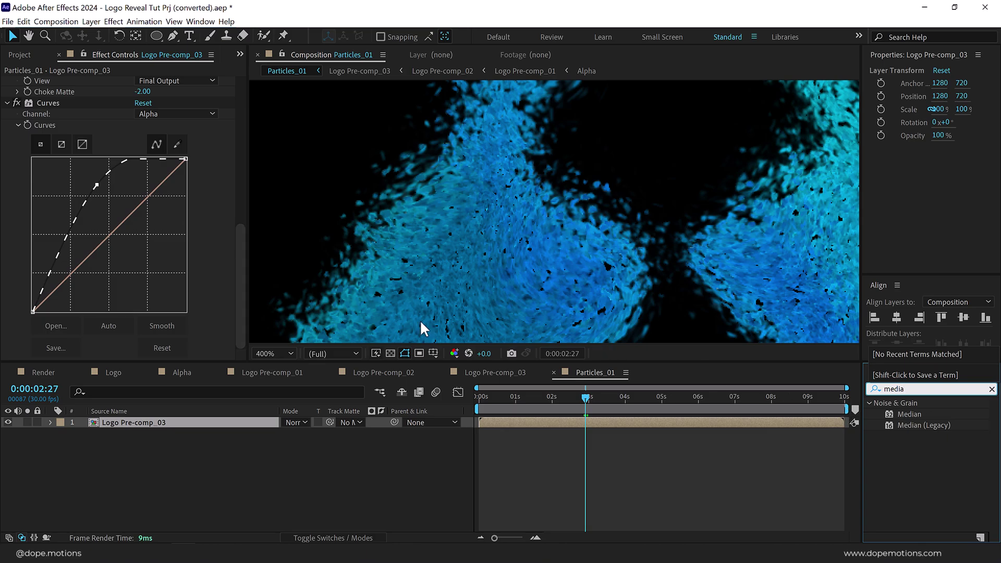
pyautogui.click(911, 426)
pyautogui.moveTo(911, 427); pyautogui.dragTo(73, 131)
pyautogui.scroll(2, 62, 161)
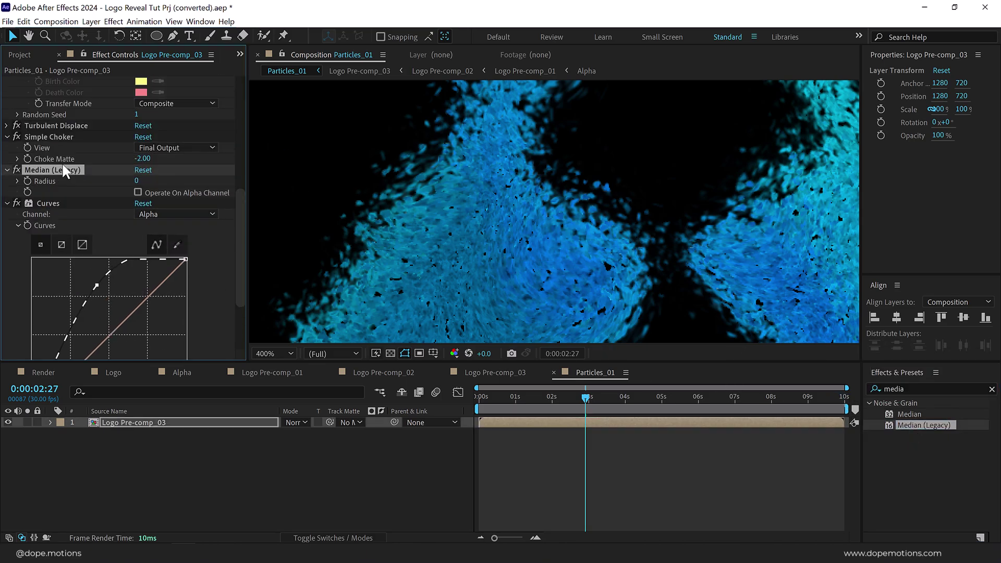
pyautogui.click(44, 168)
pyautogui.moveTo(44, 163); pyautogui.dragTo(44, 135)
pyautogui.scroll(-2, 529, 211)
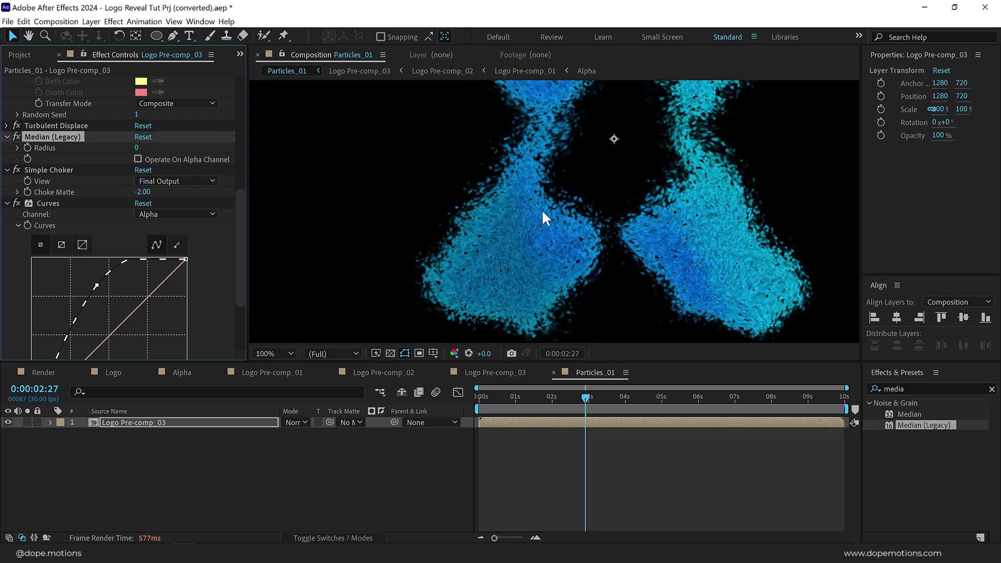
pyautogui.scroll(-2, 542, 209)
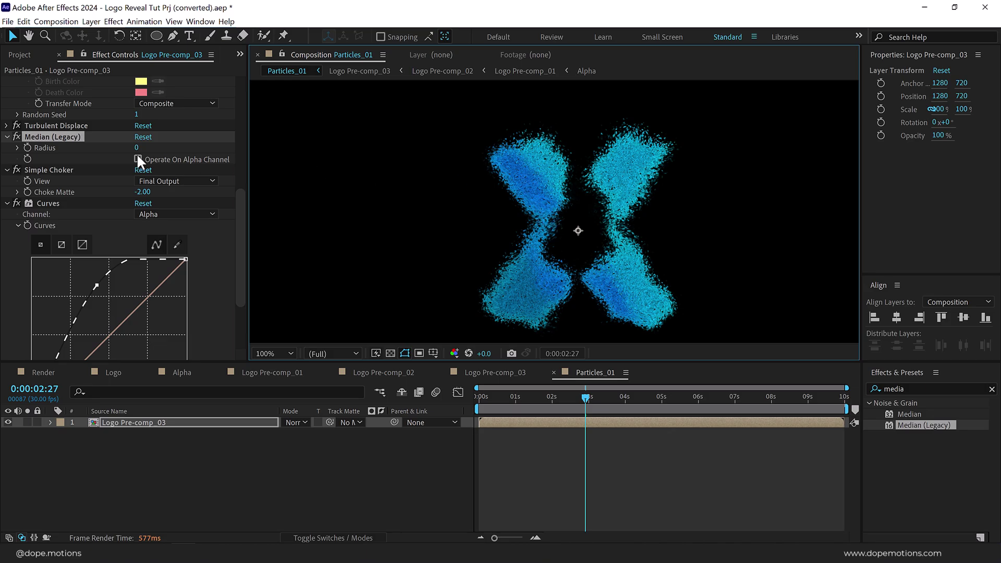
# Collapse the settings of all effects on the Logo Pre-comp_03 layer.
pyautogui.scroll(3, 70, 151)
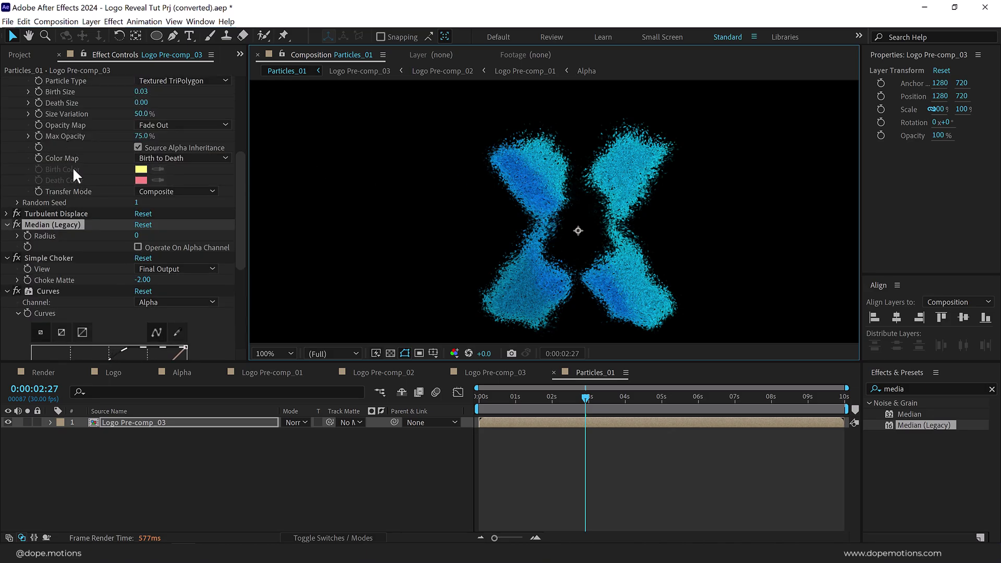
pyautogui.click(58, 224)
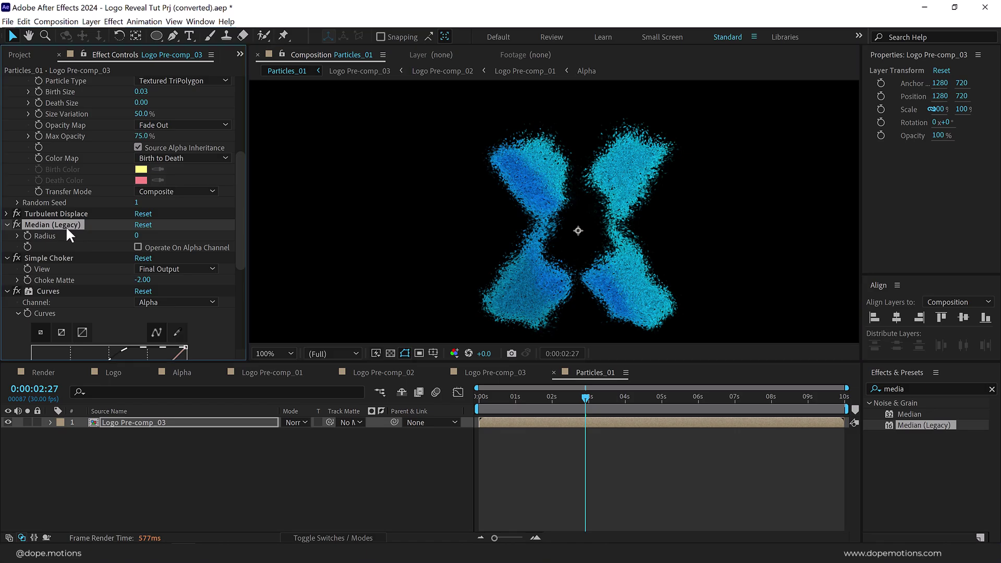
pyautogui.hotkey('ctrl', 'a')
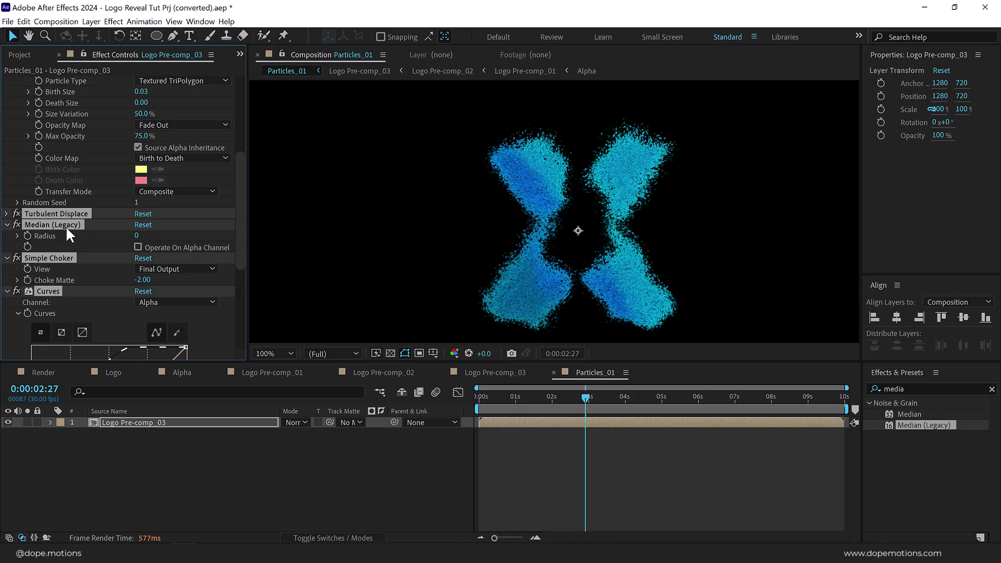
pyautogui.click(7, 224)
pyautogui.click(94, 239)
# Duplicate the Logo Pre-comp_03 layer and shift the lower copy to start at 0:00:00:10.
pyautogui.click(163, 423)
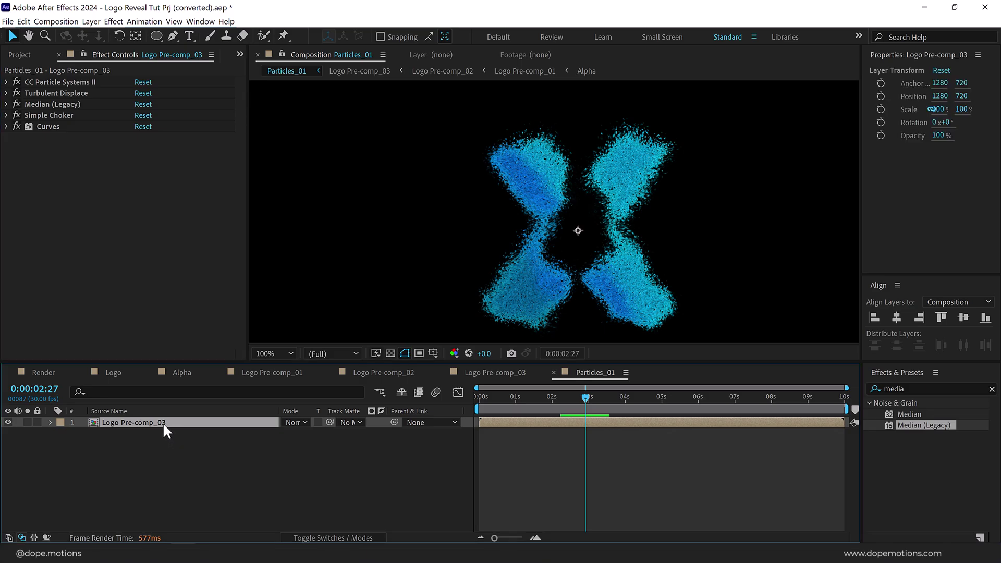
pyautogui.hotkey('ctrl', 'd')
pyautogui.moveTo(508, 394); pyautogui.dragTo(491, 399)
pyautogui.click(496, 434)
pyautogui.moveTo(497, 436); pyautogui.dragTo(506, 436)
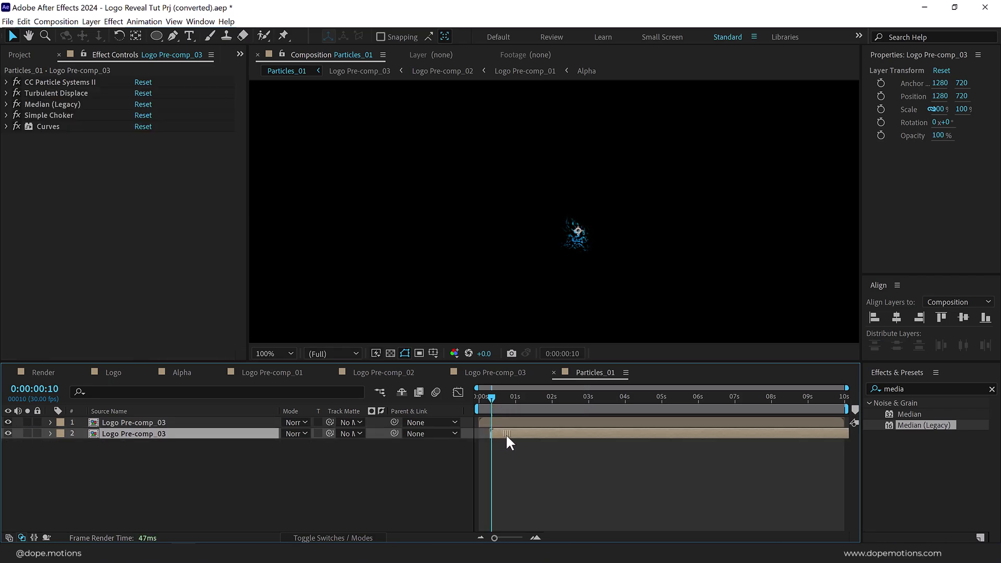
# Hide the upper layer and set the lower copy's CC Particle Systems II Birth Rate to 14 and Longevity to 10.
pyautogui.click(8, 422)
pyautogui.moveTo(517, 397); pyautogui.dragTo(586, 399)
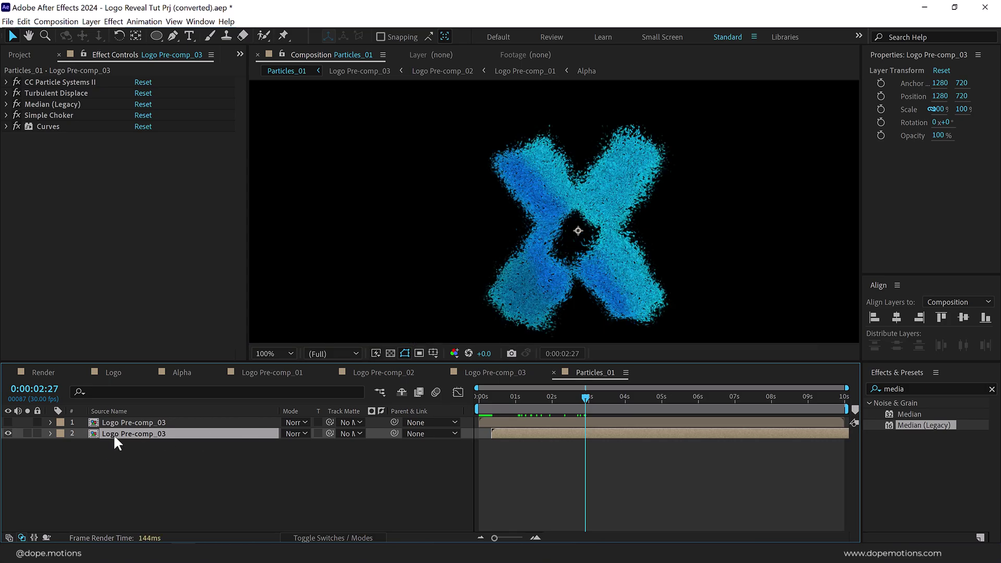
pyautogui.click(6, 82)
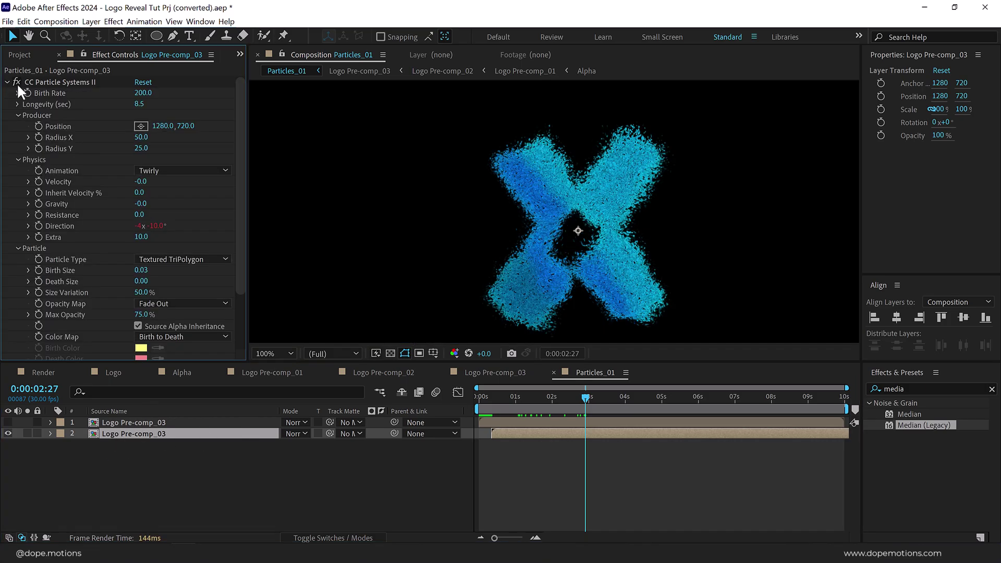
pyautogui.click(142, 92)
pyautogui.write('14')
pyautogui.press('Return')
pyautogui.click(141, 105)
pyautogui.write('10')
pyautogui.press('Return')
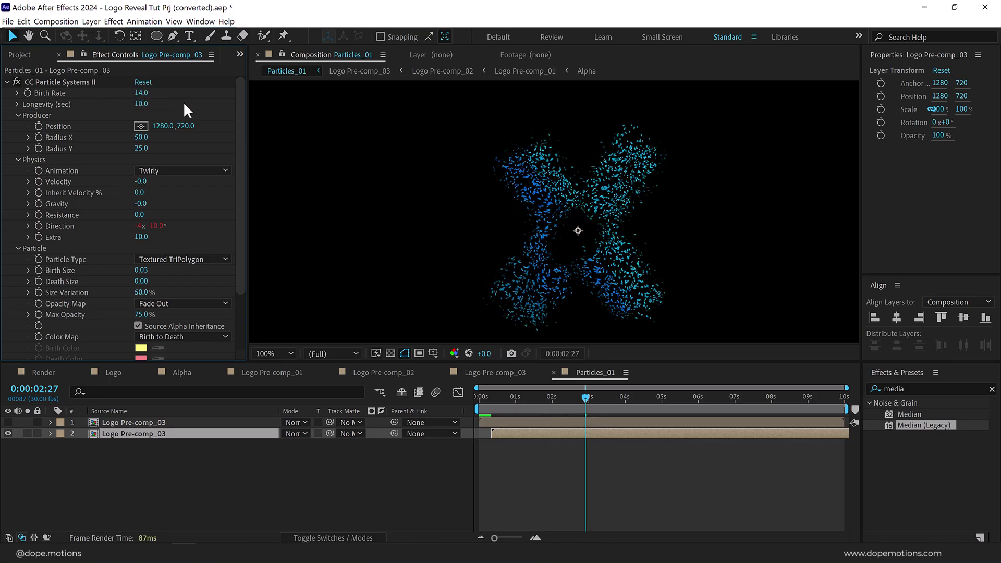
# Set the lower copy's particle Resistance to 1.3, Birth Size and Death Size to 0.01, and disable Source Alpha Inheritance.
pyautogui.click(138, 215)
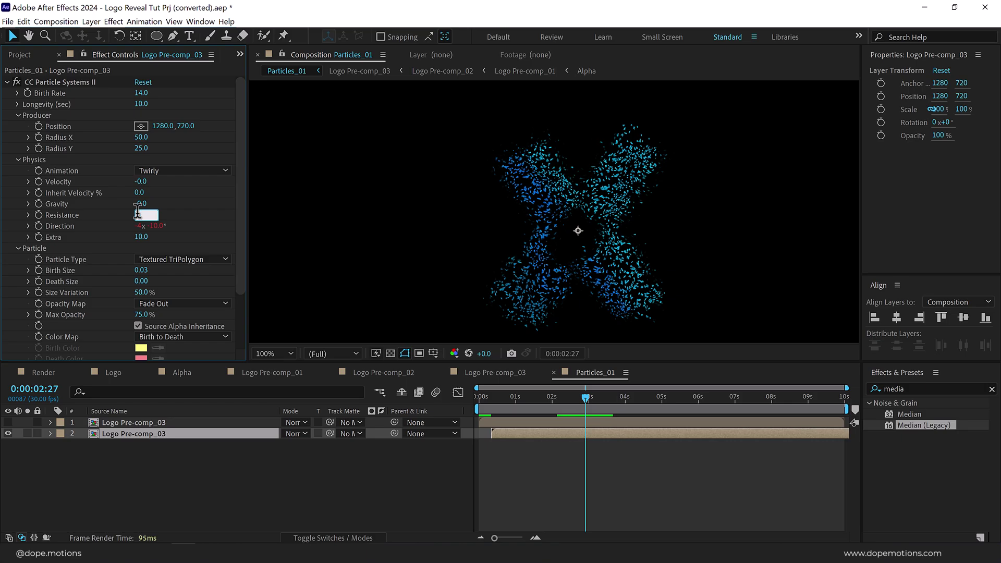
pyautogui.press('Return')
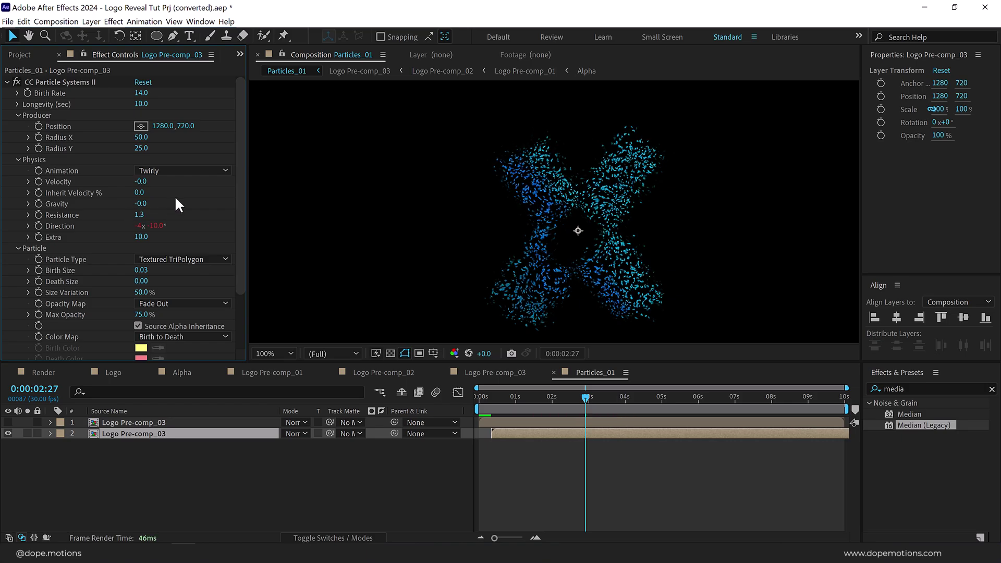
pyautogui.click(138, 270)
pyautogui.write('0.01')
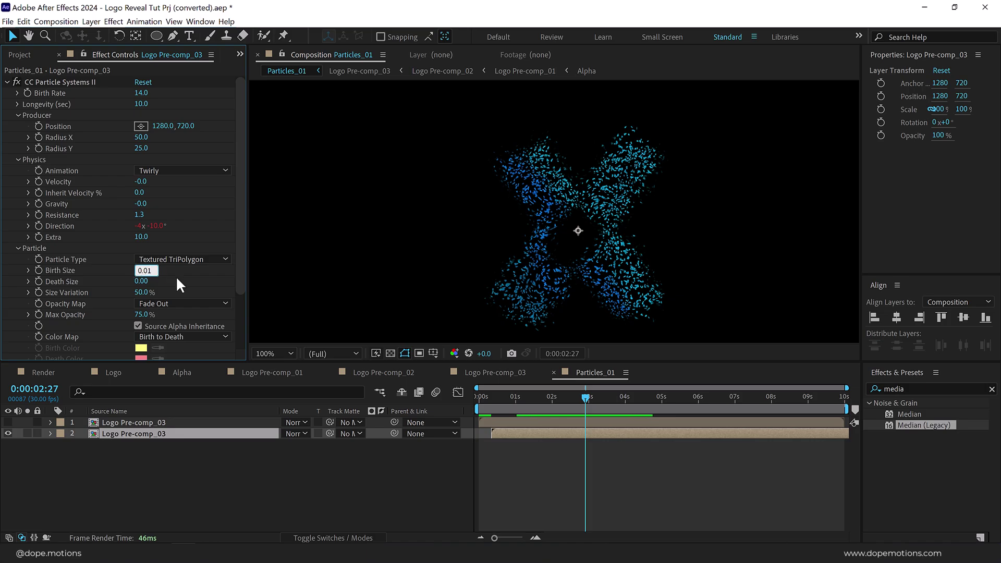
pyautogui.press('Return')
pyautogui.click(141, 281)
pyautogui.write('0.01')
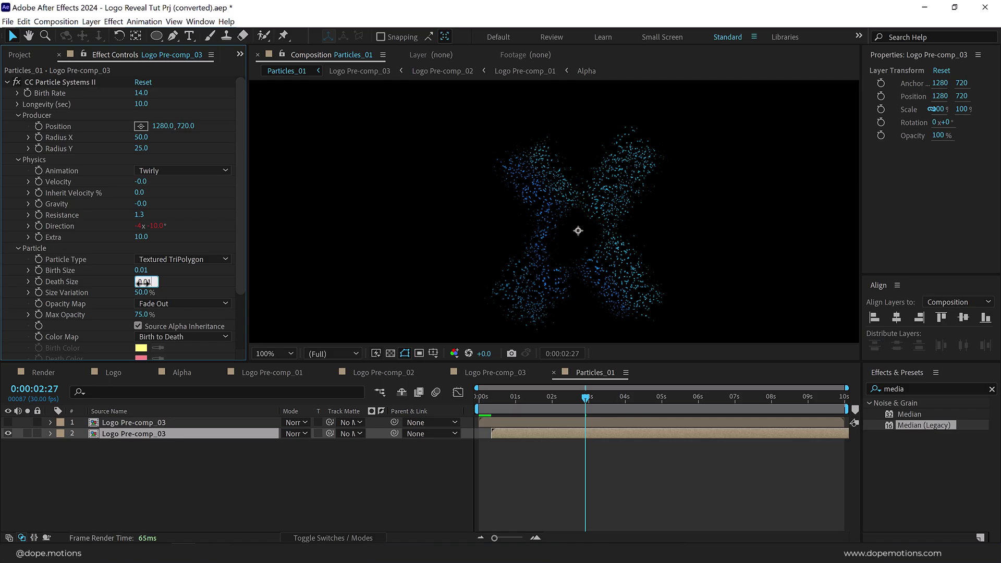
pyautogui.press('Return')
pyautogui.click(138, 326)
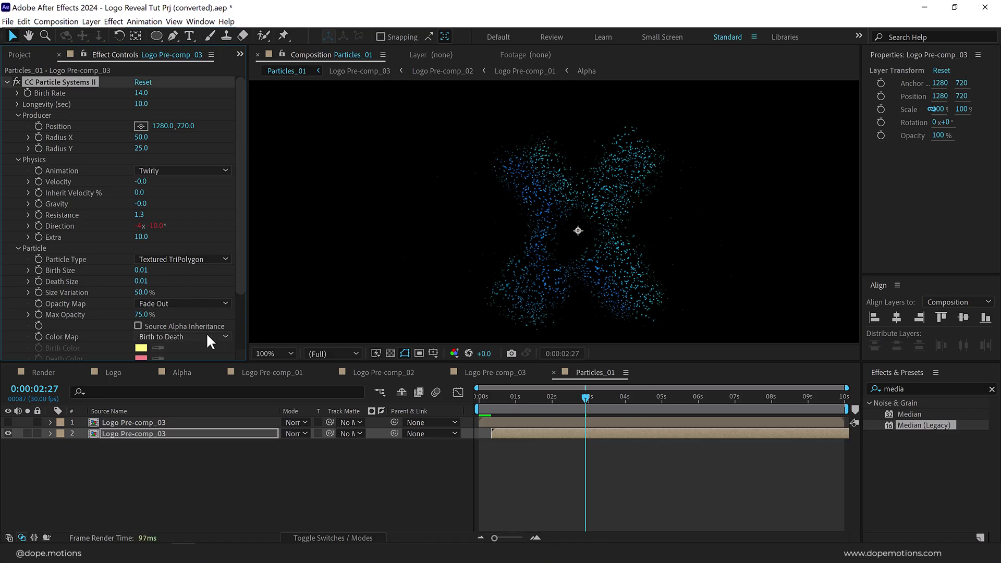
pyautogui.click(7, 82)
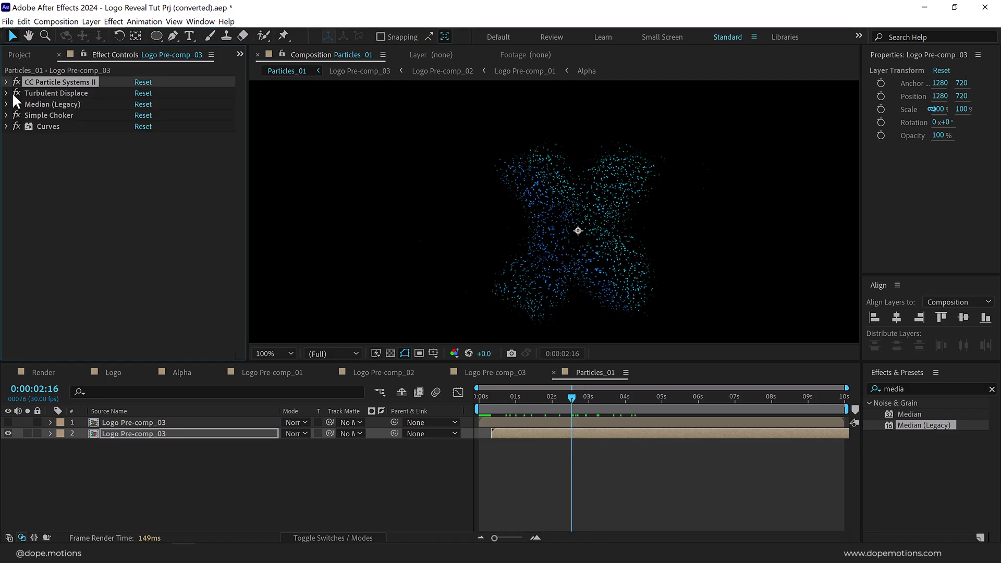
# Set the lower copy's Turbulent Displace Size to 75.
pyautogui.click(6, 93)
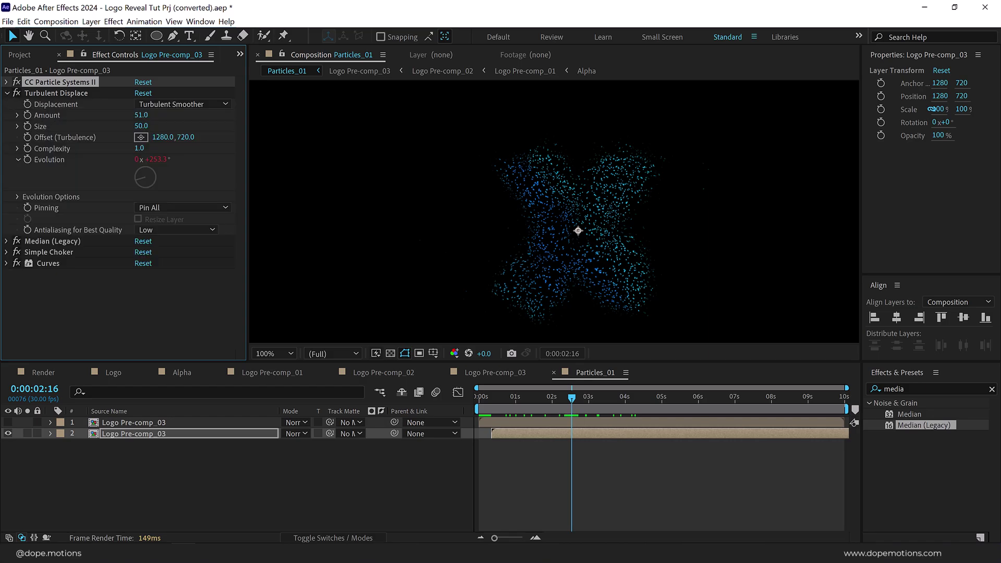
pyautogui.click(139, 126)
pyautogui.write('75')
pyautogui.press('Return')
# Scrub the animation and compare the combined particles with the lower layer hidden and shown.
pyautogui.click(500, 397)
pyautogui.moveTo(500, 400); pyautogui.dragTo(603, 396)
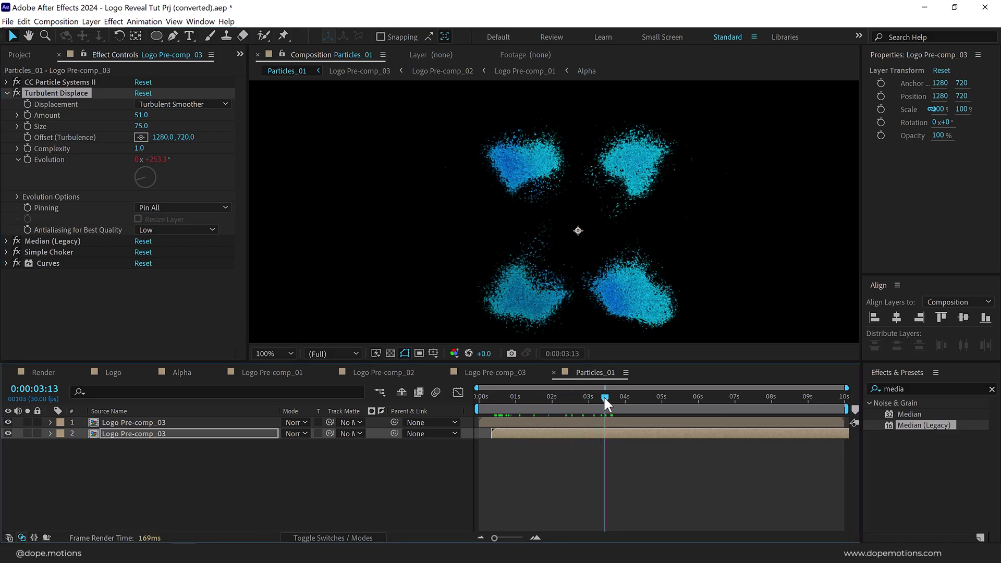
pyautogui.click(8, 434)
pyautogui.click(7, 434)
pyautogui.click(7, 433)
pyautogui.click(8, 433)
pyautogui.click(8, 433)
pyautogui.moveTo(611, 396)
pyautogui.mouseDown()
pyautogui.moveTo(630, 398)
pyautogui.moveTo(560, 399)
pyautogui.moveTo(654, 395)
pyautogui.moveTo(581, 393)
pyautogui.moveTo(604, 393)
pyautogui.mouseUp()
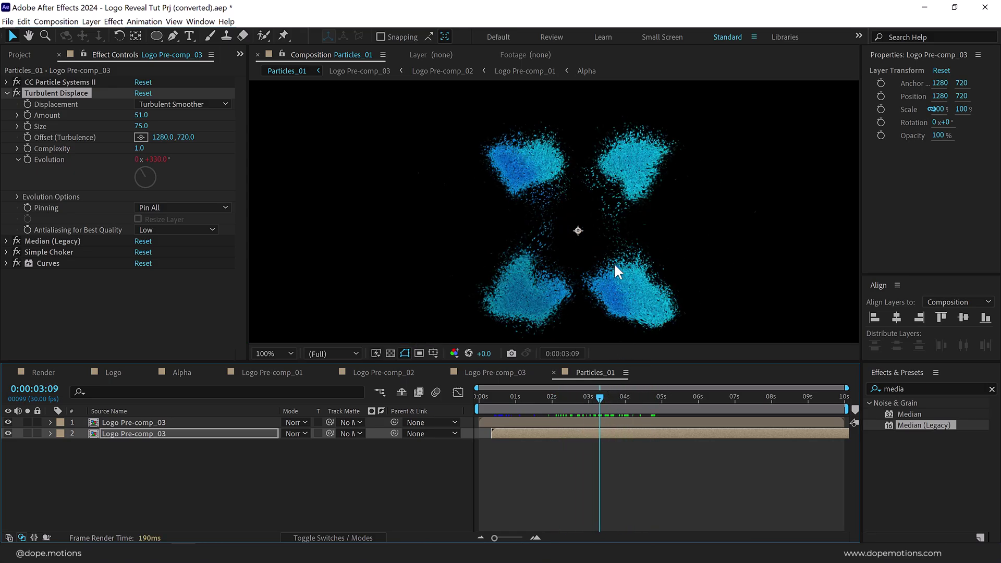
# Duplicate the Particles_01 composition, open the Particles_02 copy, and delete its lower Logo Pre-comp_03 layer.
pyautogui.click(20, 55)
pyautogui.click(58, 273)
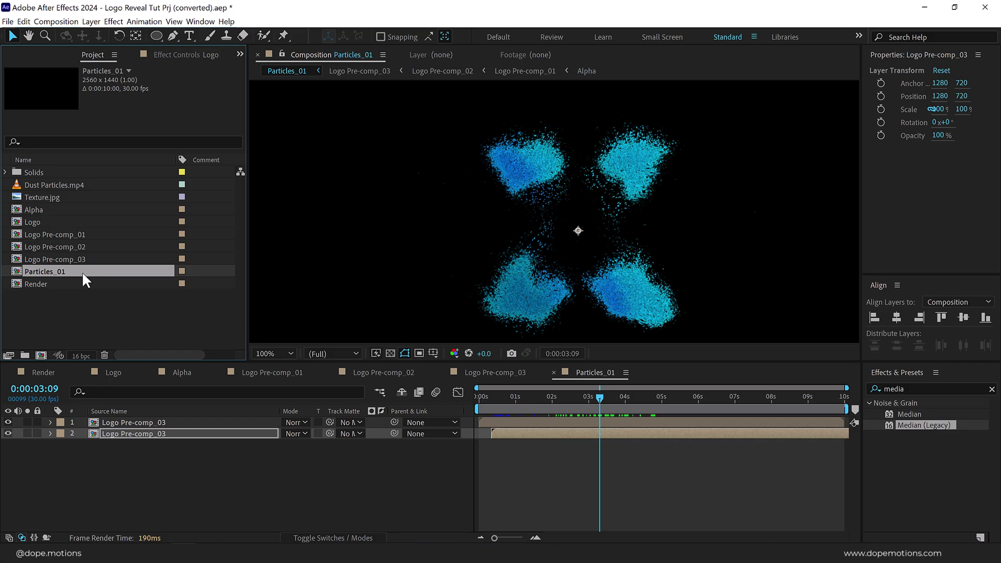
pyautogui.hotkey('ctrl', 'd')
pyautogui.doubleClick(83, 283)
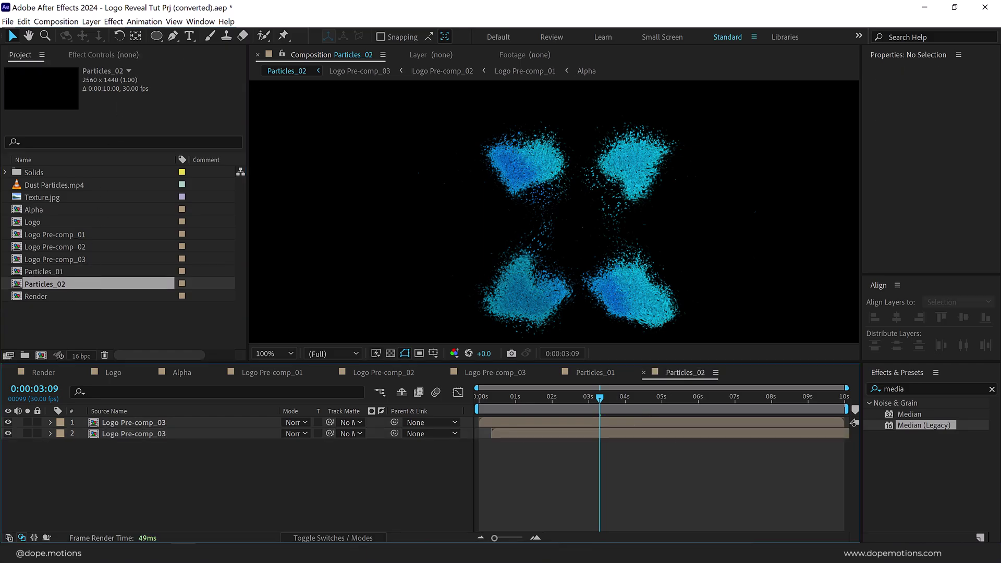
pyautogui.click(154, 434)
pyautogui.press('Delete')
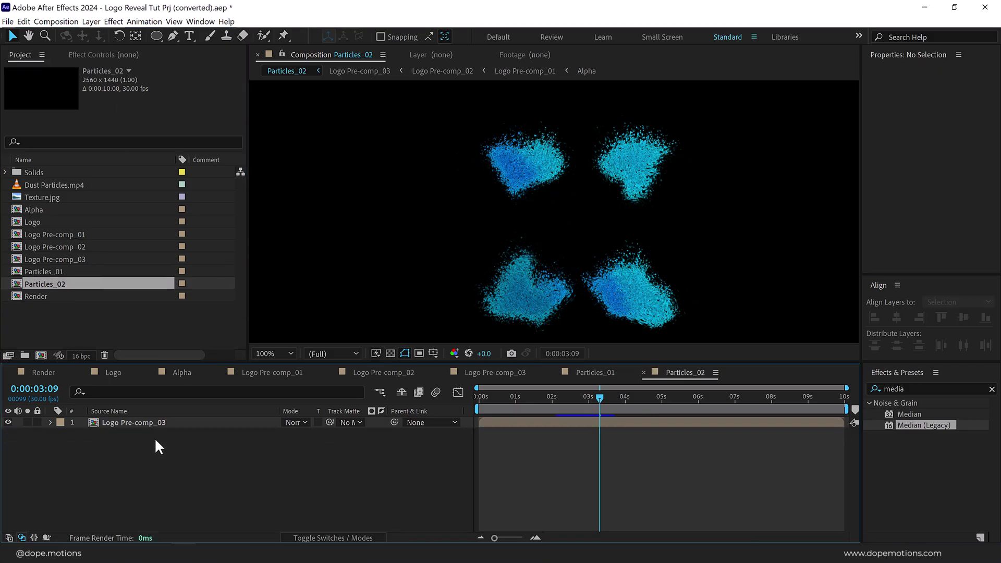
# Set the CC Particle Systems II Birth Rate to 35 and Longevity to 10 on the remaining Particles_02 layer.
pyautogui.click(140, 422)
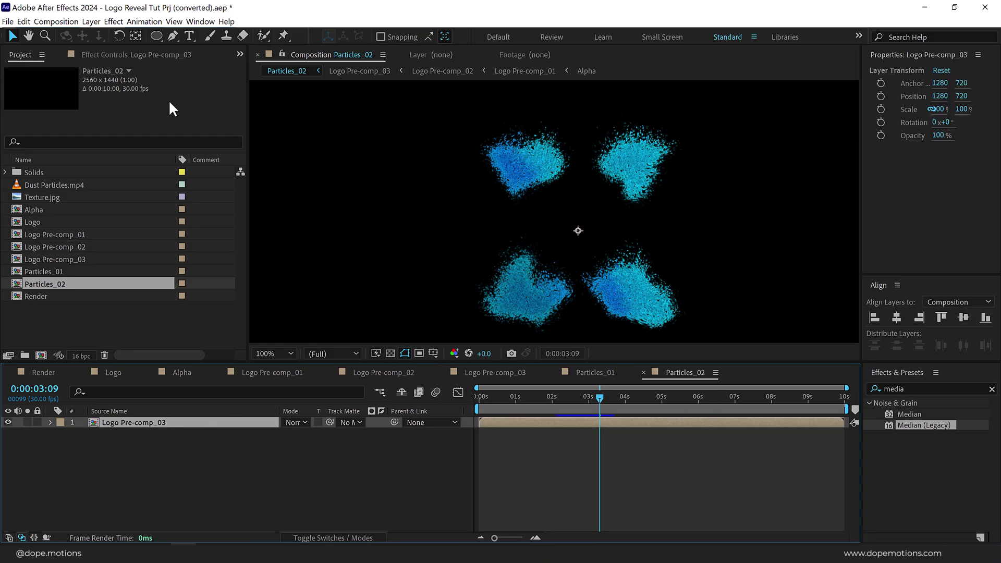
pyautogui.click(155, 54)
pyautogui.click(144, 93)
pyautogui.write('35')
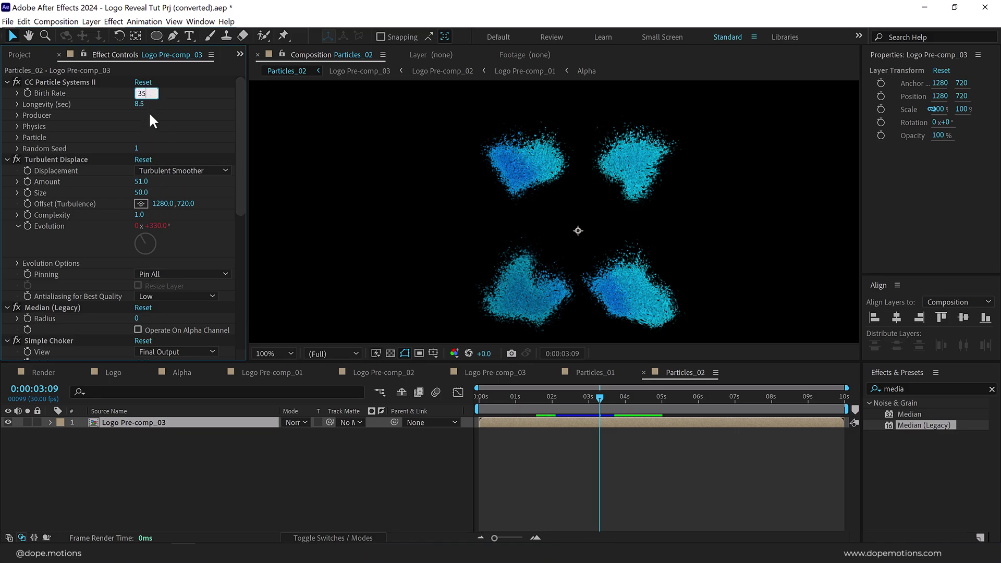
pyautogui.press('Return')
pyautogui.click(139, 104)
pyautogui.write('10')
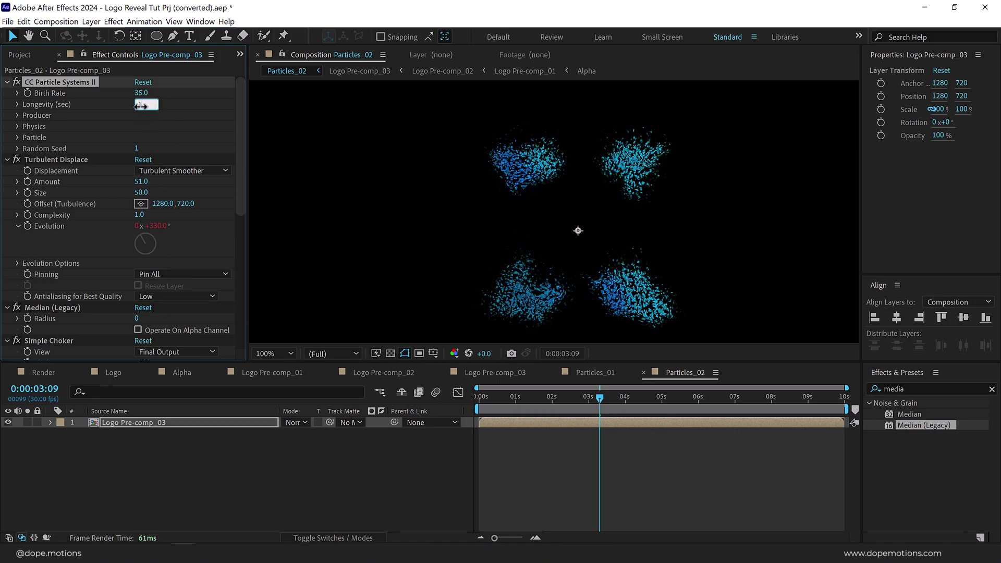
pyautogui.press('Return')
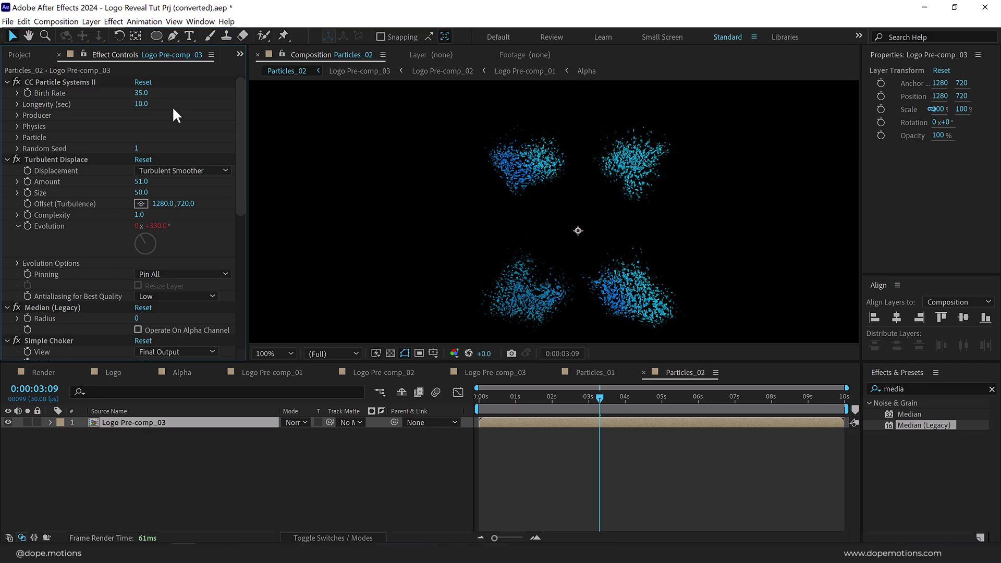
# Set the particles' Velocity to -0.2, Resistance to 12.3 and Gravity to 0.1, and scrub through the resulting motion.
pyautogui.click(17, 115)
pyautogui.click(17, 159)
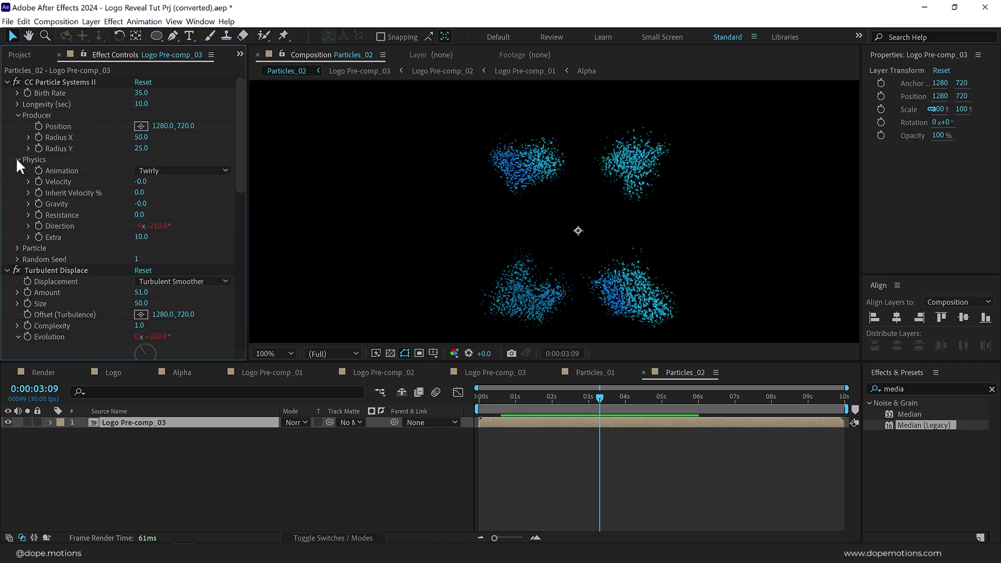
pyautogui.click(141, 183)
pyautogui.moveTo(139, 182); pyautogui.dragTo(174, 191)
pyautogui.write('2')
pyautogui.press('Return')
pyautogui.write('123')
pyautogui.press('Return')
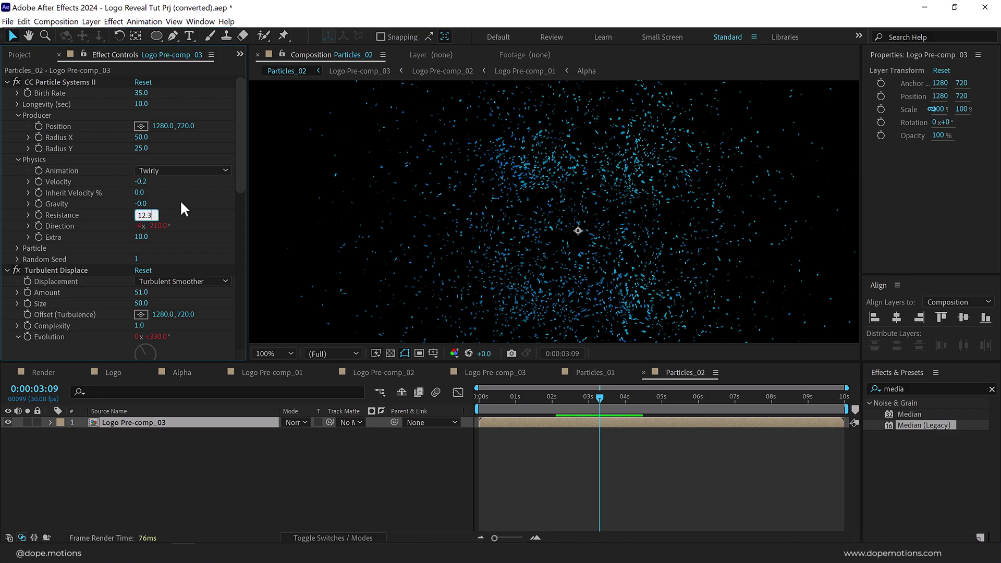
pyautogui.click(141, 204)
pyautogui.write('0.1')
pyautogui.press('Return')
pyautogui.click(18, 248)
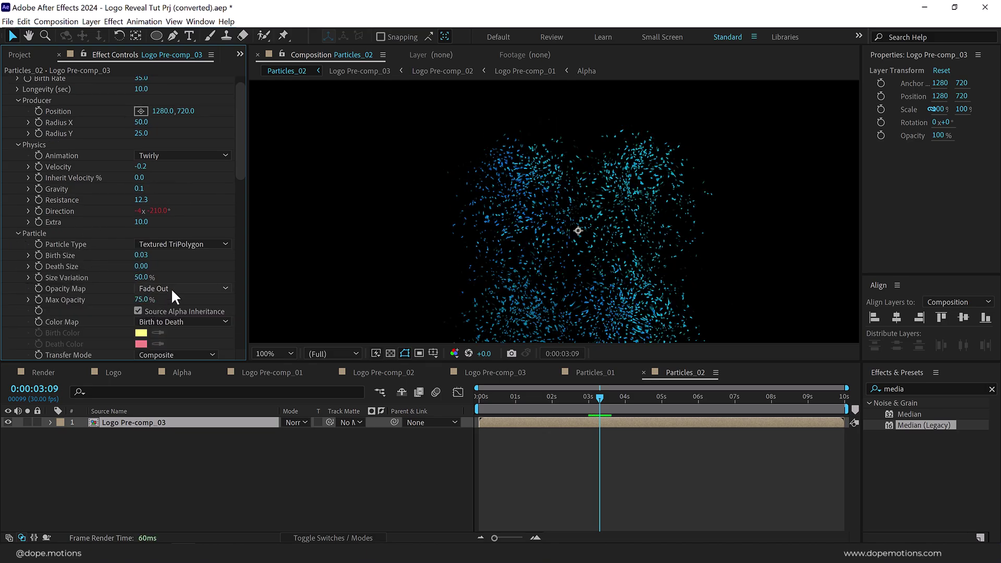
pyautogui.scroll(-2, 554, 203)
pyautogui.moveTo(506, 393); pyautogui.dragTo(587, 411)
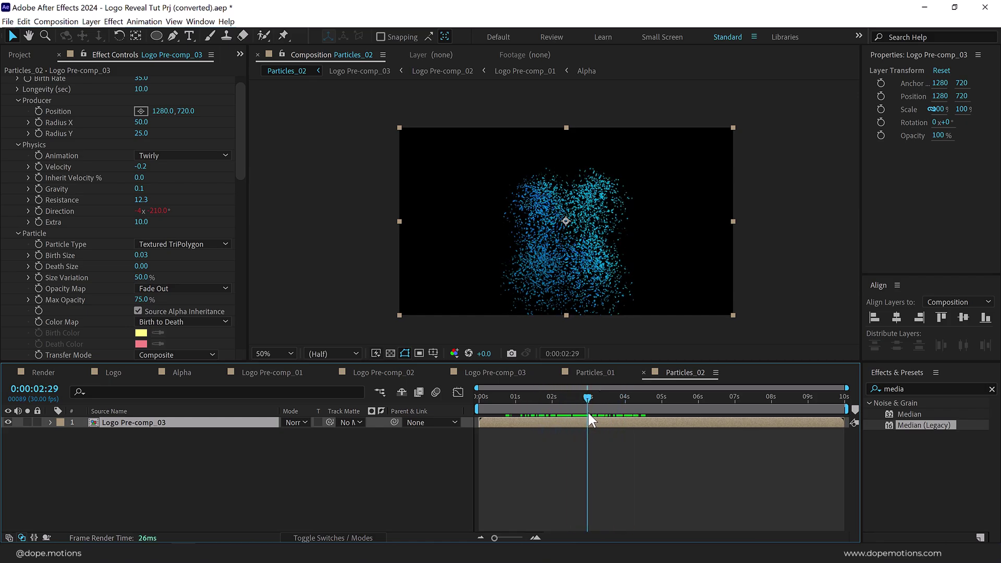
# Set the Turbulent Displace Amount to 125 and Size to 65 on the Particles_02 layer.
pyautogui.scroll(1, 13, 92)
pyautogui.click(6, 82)
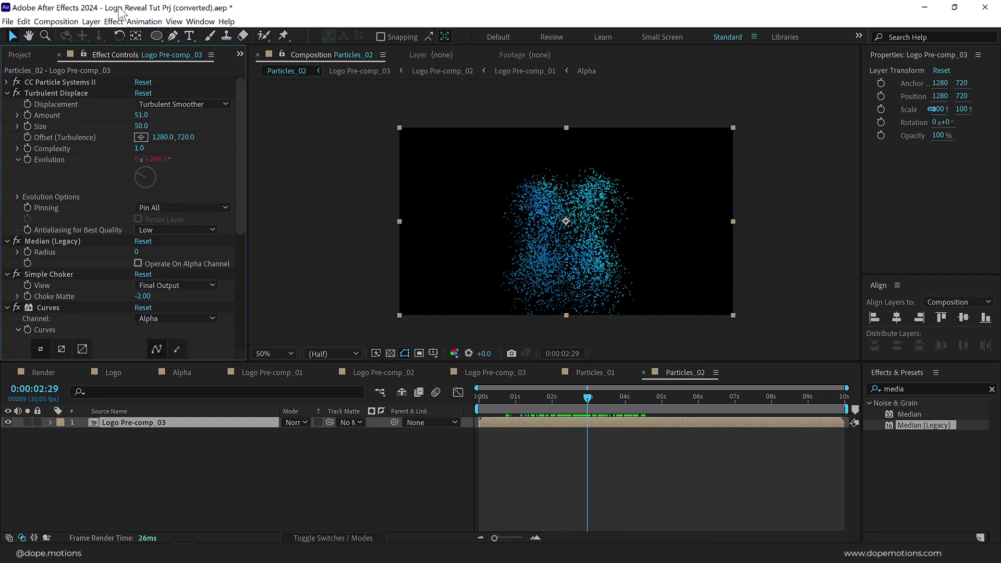
pyautogui.click(142, 115)
pyautogui.write('125')
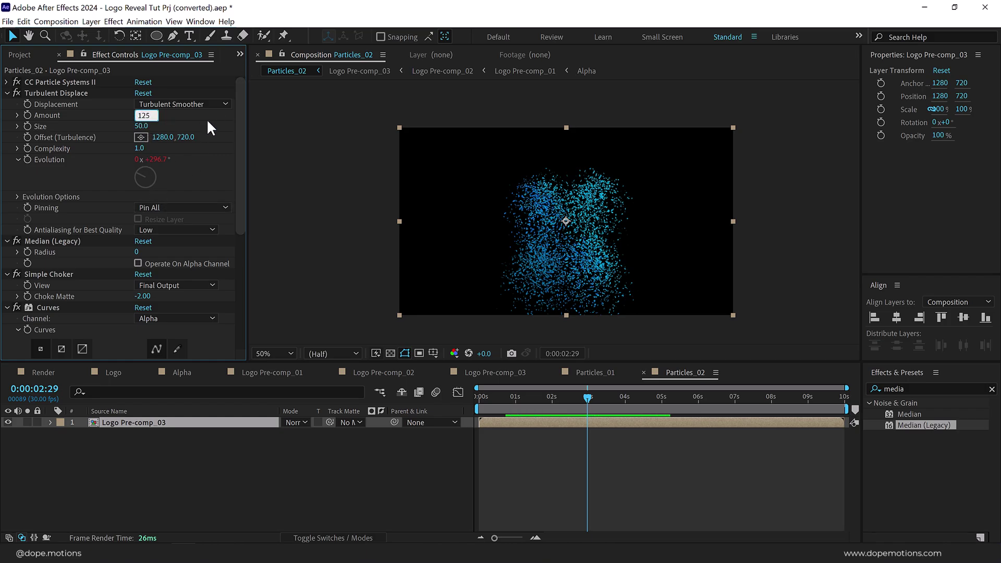
pyautogui.press('Return')
pyautogui.click(142, 125)
pyautogui.write('65')
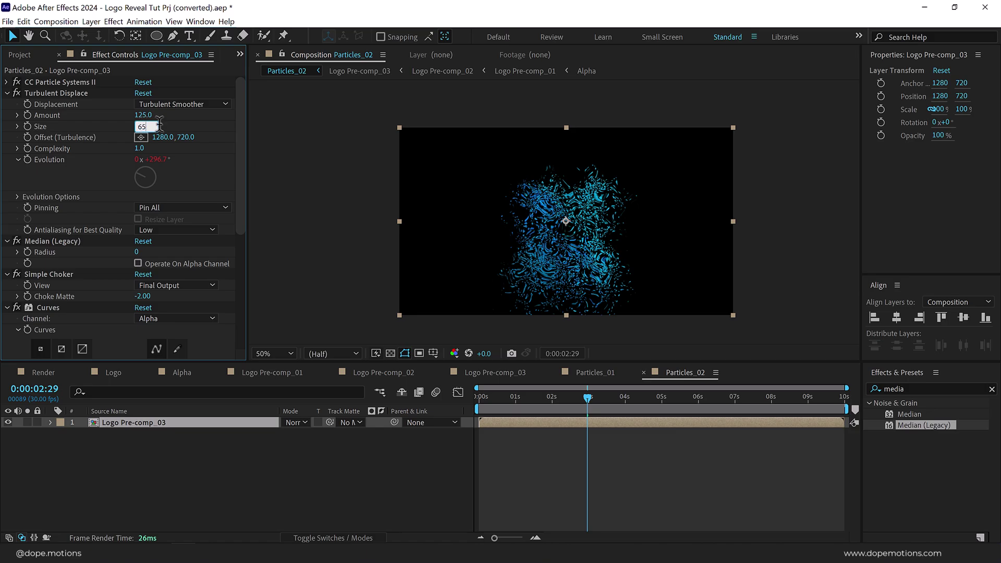
pyautogui.press('Return')
# Set the Median (Legacy) Radius to 3 and the Simple Choker's Choke Matte to -3, and scrub through the result.
pyautogui.click(139, 252)
pyautogui.write('3')
pyautogui.press('Return')
pyautogui.click(140, 296)
pyautogui.write('-3')
pyautogui.press('Return')
pyautogui.moveTo(495, 392); pyautogui.dragTo(606, 400)
# Duplicate the Logo Pre-comp_03 layer in Particles_02 and move the copy beneath the original.
pyautogui.click(122, 424)
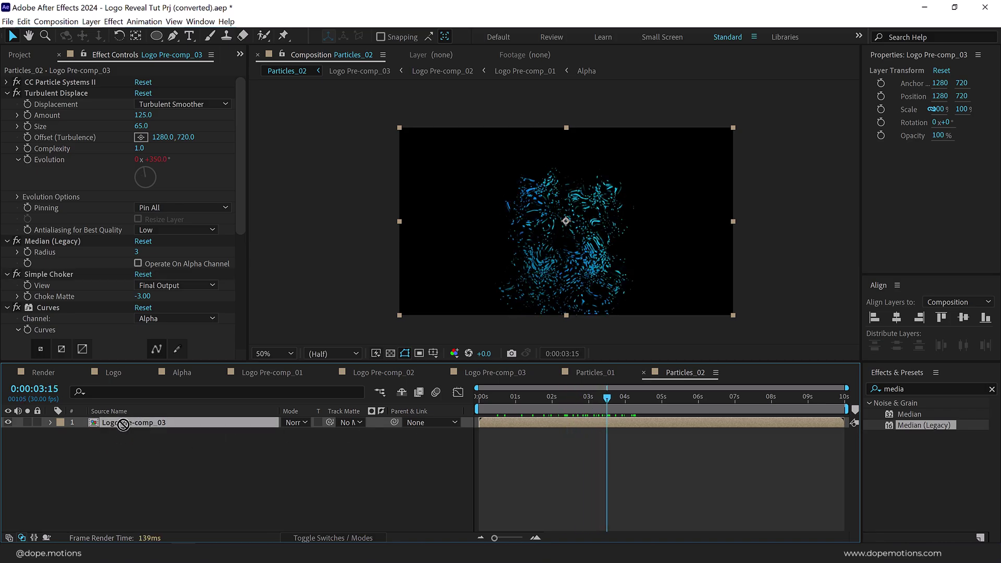
pyautogui.hotkey('ctrl', 'd')
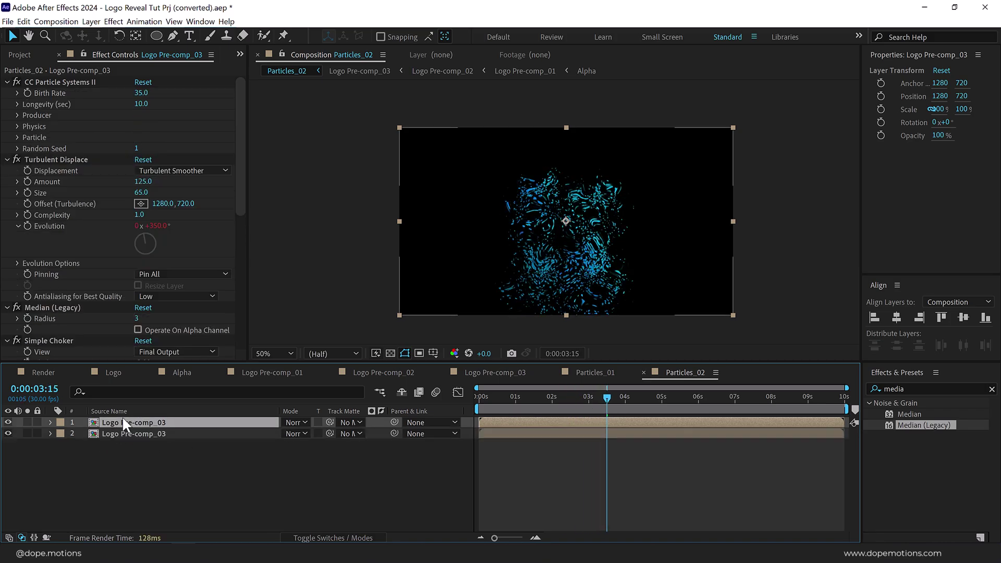
pyautogui.hotkey('ctrl', 'Down')
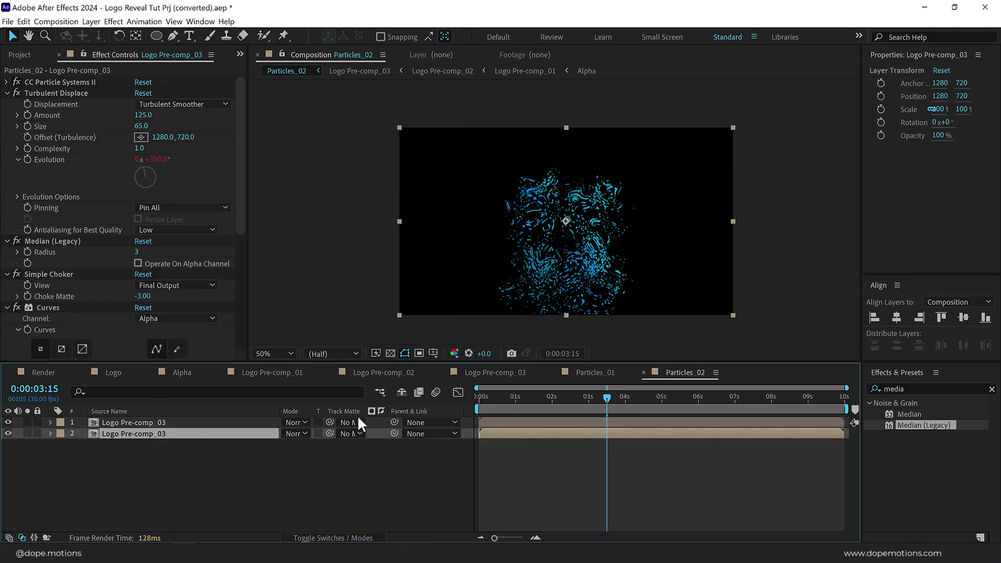
# Set the CC Particle Systems II Gravity to -0.1 on the lower Logo Pre-comp_03 layer and scrub through the motion.
pyautogui.click(241, 197)
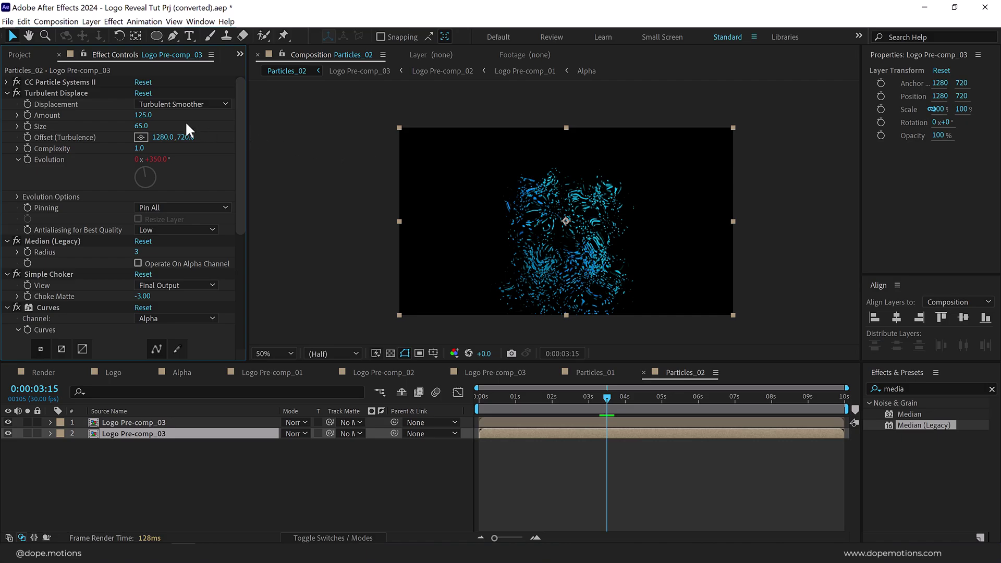
pyautogui.click(8, 92)
pyautogui.click(7, 82)
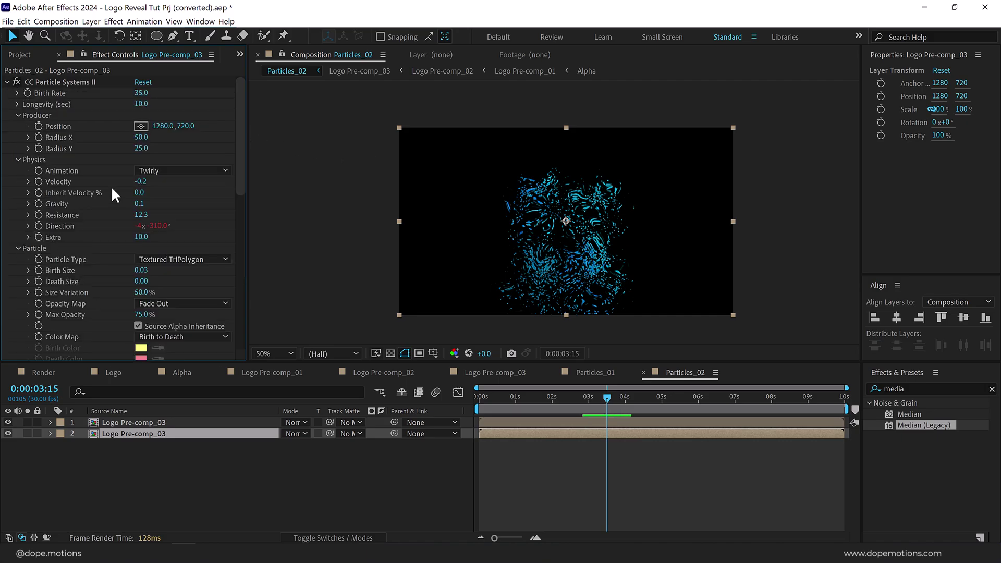
pyautogui.click(141, 204)
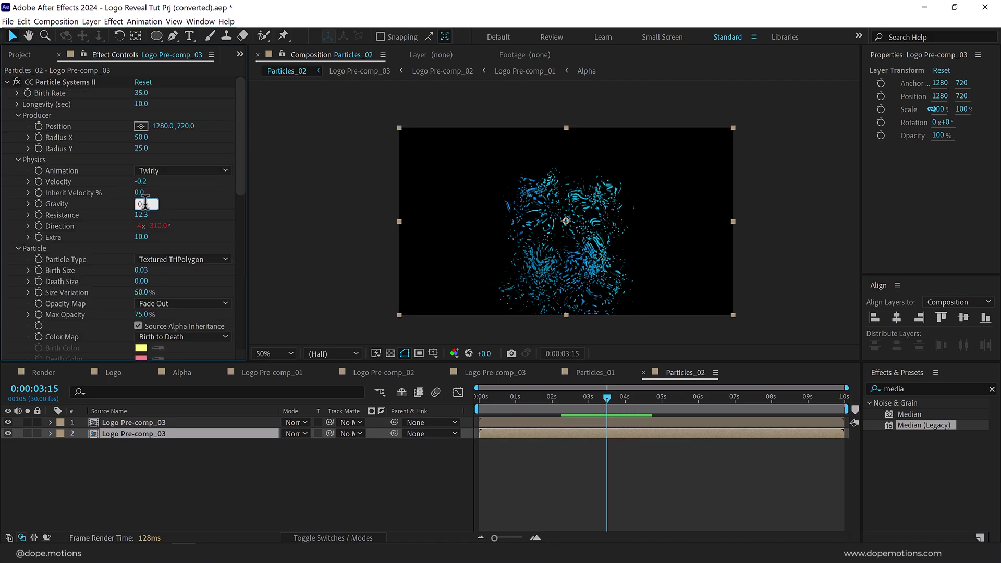
pyautogui.write('-0.1')
pyautogui.press('Return')
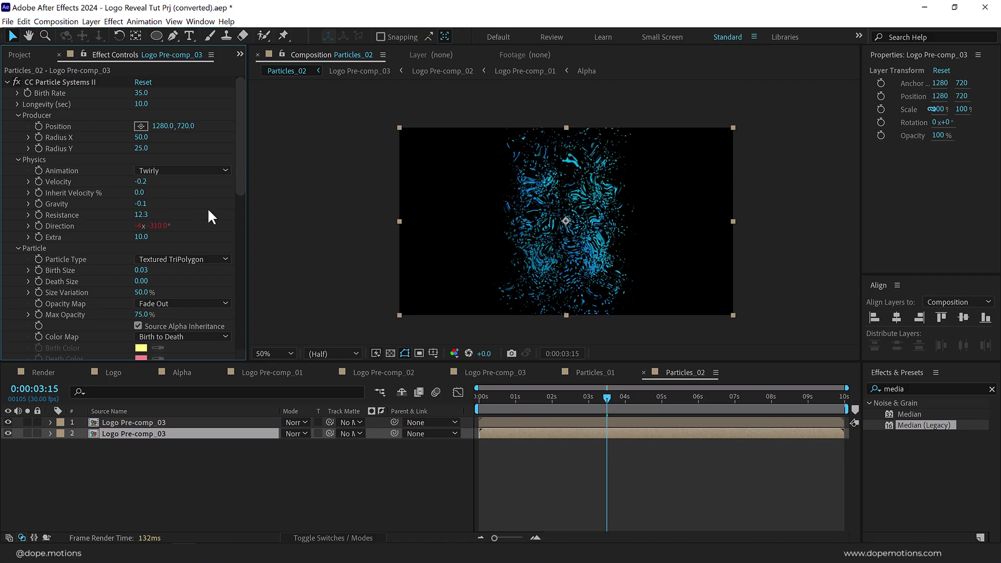
pyautogui.moveTo(503, 400); pyautogui.dragTo(596, 396)
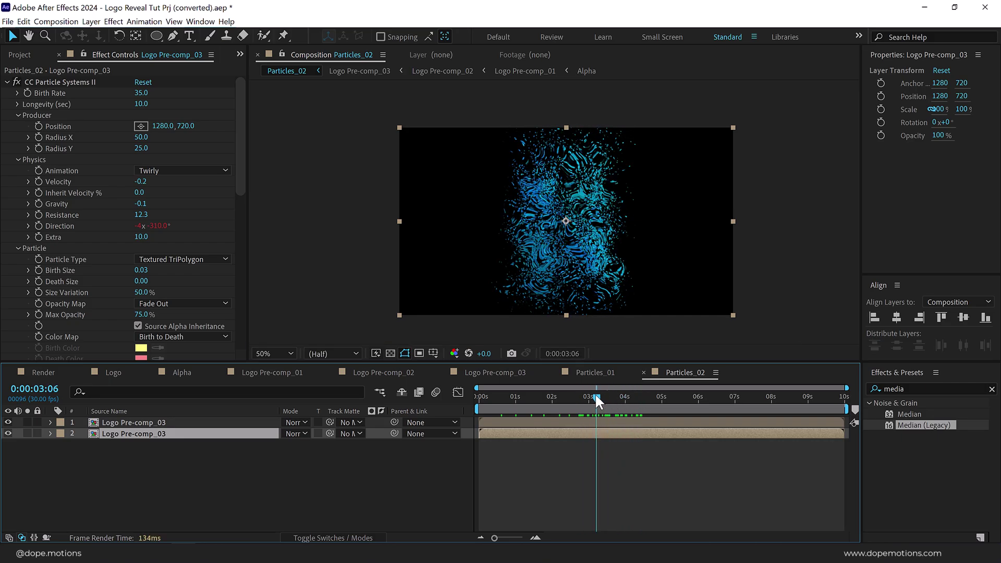
# Add the Particles_01 composition as the bottom layer of Particles_02 and preview the combined animation.
pyautogui.click(20, 53)
pyautogui.click(58, 323)
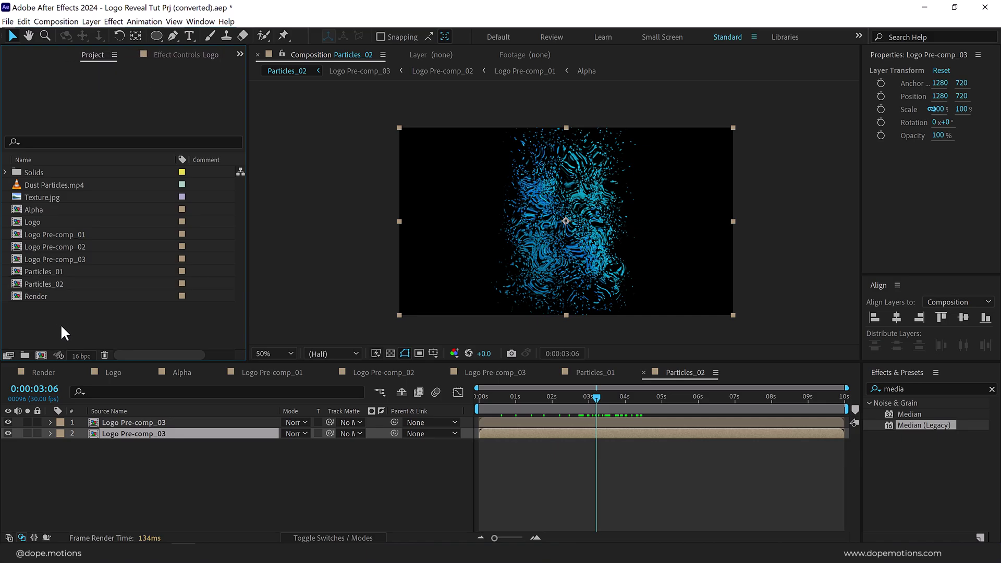
pyautogui.moveTo(59, 272); pyautogui.dragTo(152, 461)
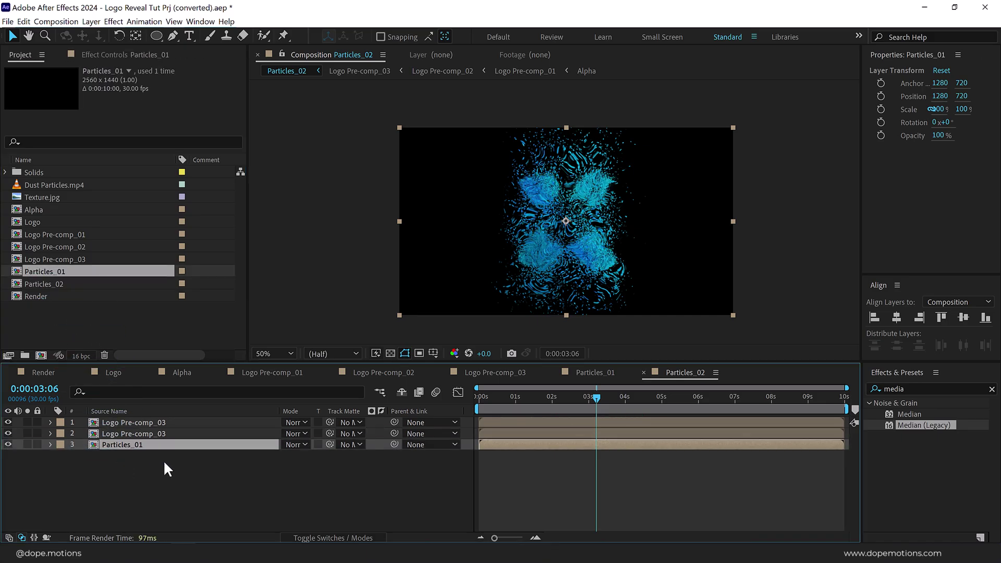
pyautogui.moveTo(488, 404); pyautogui.dragTo(465, 404)
pyautogui.press('space')
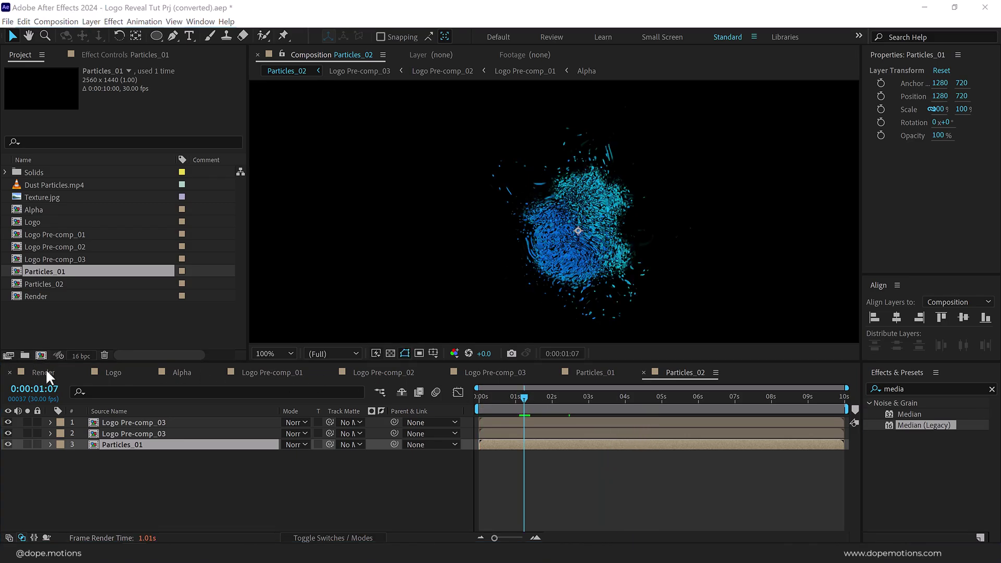
# Open the Render composition, shrink the timeline area, and create a 2560 × 1440 black solid named BG.
pyautogui.click(45, 371)
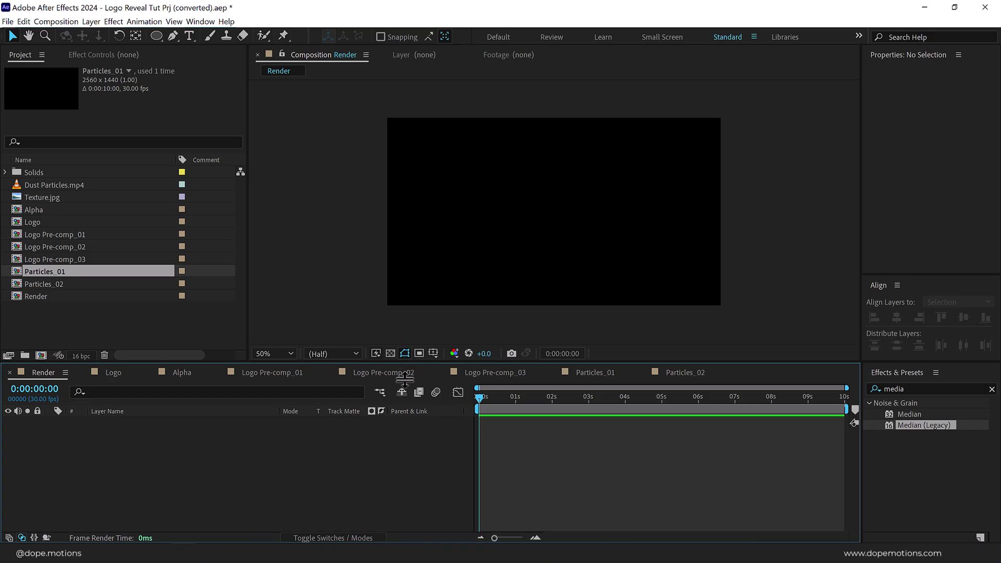
pyautogui.moveTo(400, 363); pyautogui.dragTo(401, 389)
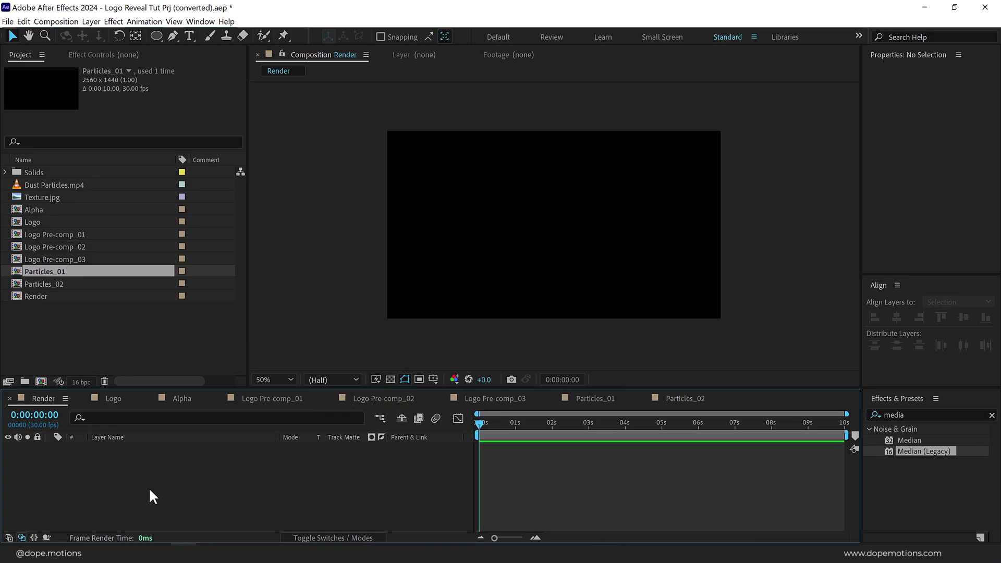
pyautogui.hotkey('ctrl', 'y')
pyautogui.write('BG')
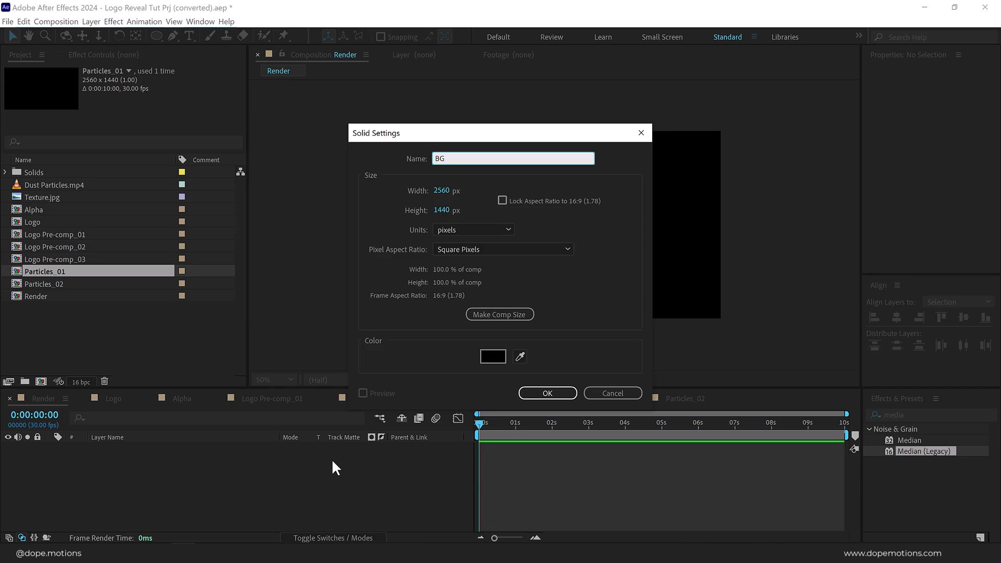
pyautogui.click(531, 393)
# Apply Gradient Ramp to the BG layer, set its shape to Radial Ramp, and swap its colors.
pyautogui.hotkey('ctrl', '5')
pyautogui.write('ramp')
pyautogui.doubleClick(931, 439)
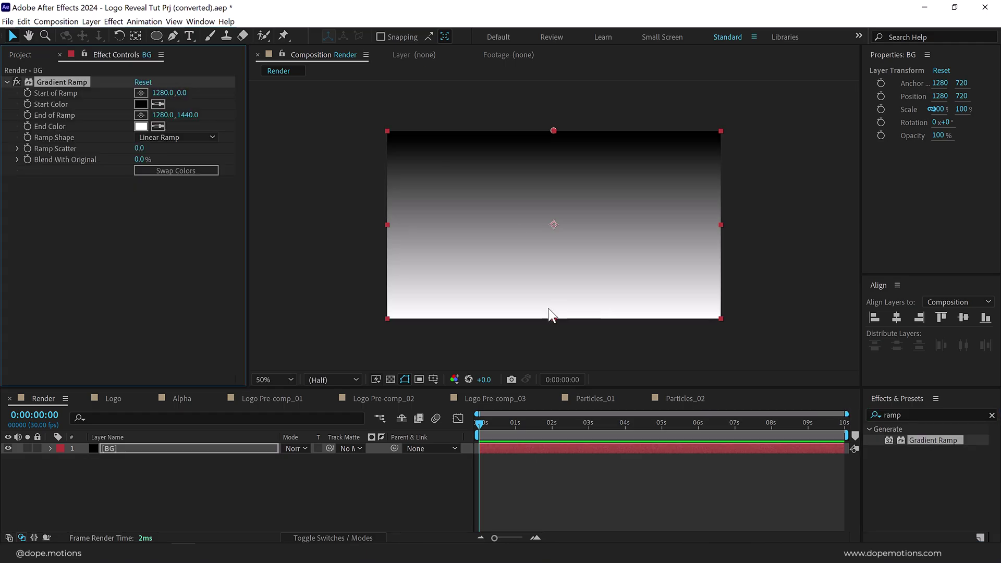
pyautogui.click(178, 138)
pyautogui.click(173, 160)
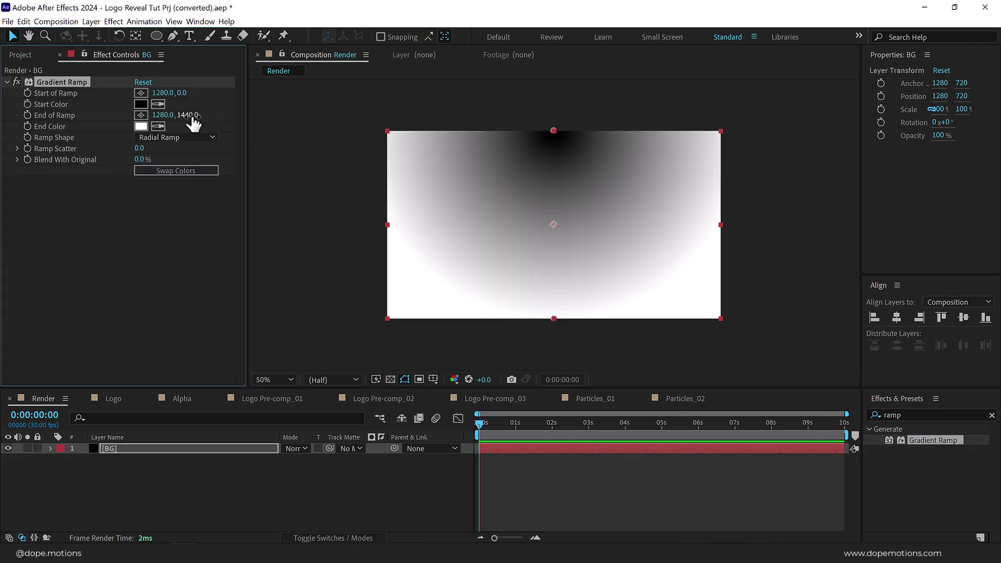
pyautogui.click(165, 170)
# Set the Gradient Ramp's Start Color to a very dark navy blue.
pyautogui.click(141, 105)
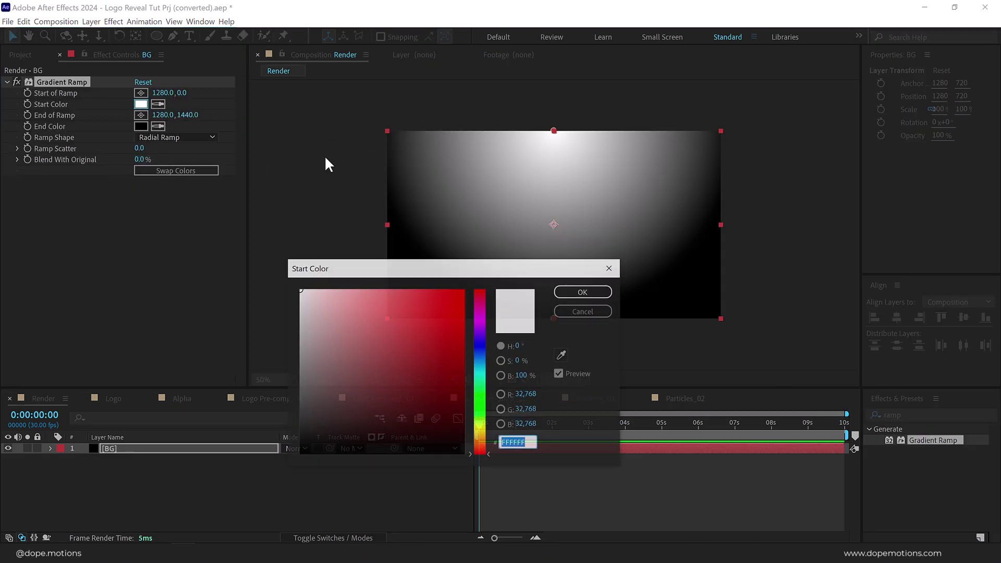
pyautogui.moveTo(483, 390); pyautogui.dragTo(484, 355)
pyautogui.click(452, 389)
pyautogui.moveTo(452, 390); pyautogui.dragTo(422, 419)
pyautogui.click(584, 292)
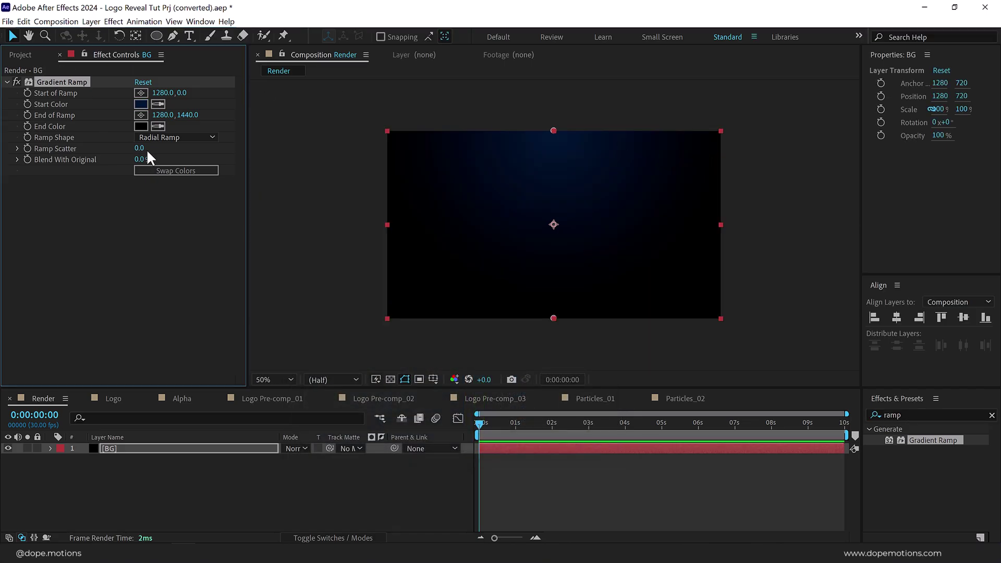
pyautogui.click(139, 148)
pyautogui.click(127, 215)
# Cycle the project's color depth and leave it at 16 bits per channel.
pyautogui.click(21, 57)
pyautogui.click(127, 310)
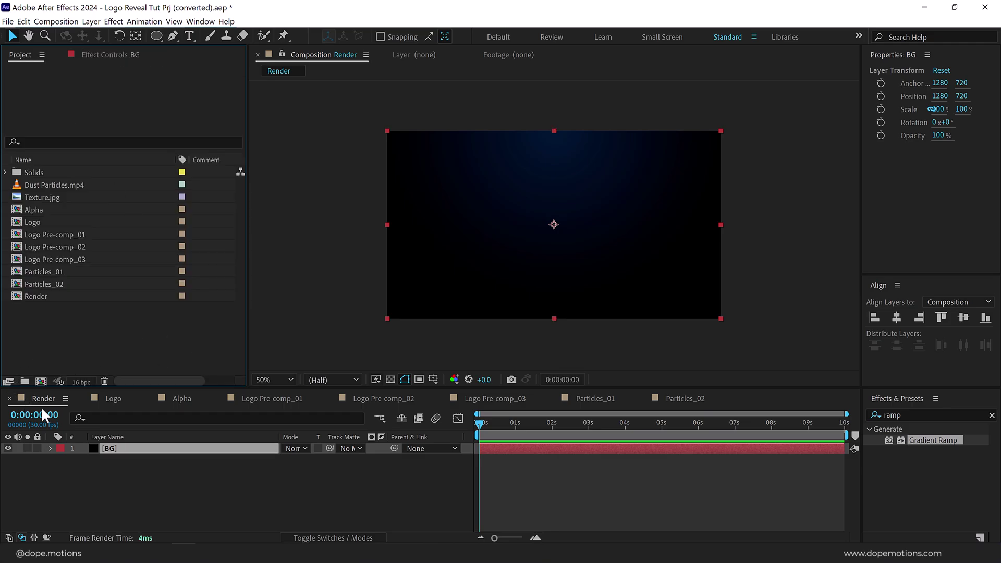
pyautogui.keyDown('alt'); pyautogui.click(81, 381); pyautogui.keyUp('alt')
pyautogui.keyDown('alt'); pyautogui.click(83, 382); pyautogui.keyUp('alt')
# Stack the Logo and Alpha compositions above BG in Render, use Alpha as Logo's track matte, and scrub the reveal.
pyautogui.moveTo(43, 221); pyautogui.dragTo(126, 449)
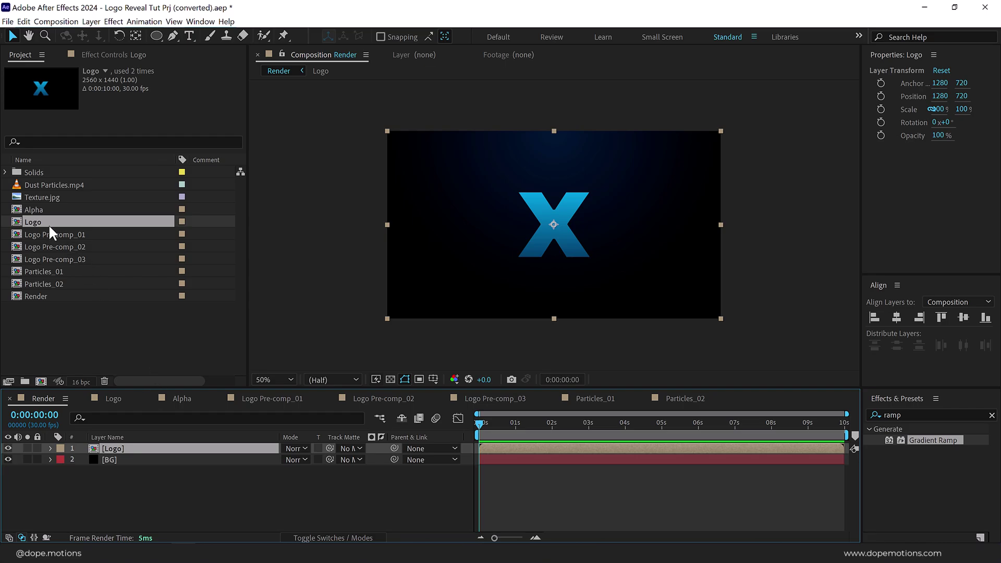
pyautogui.moveTo(43, 208); pyautogui.dragTo(125, 448)
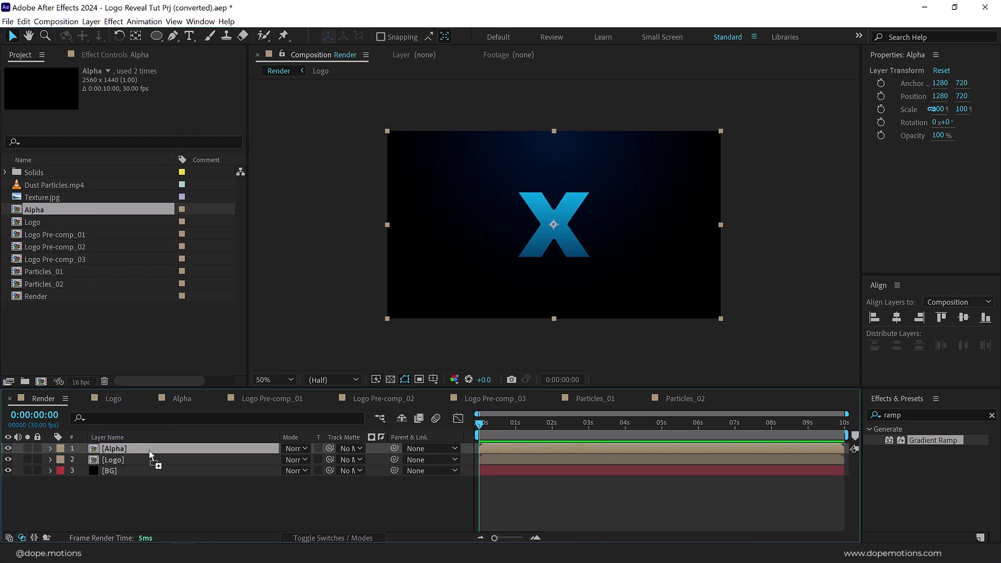
pyautogui.click(357, 459)
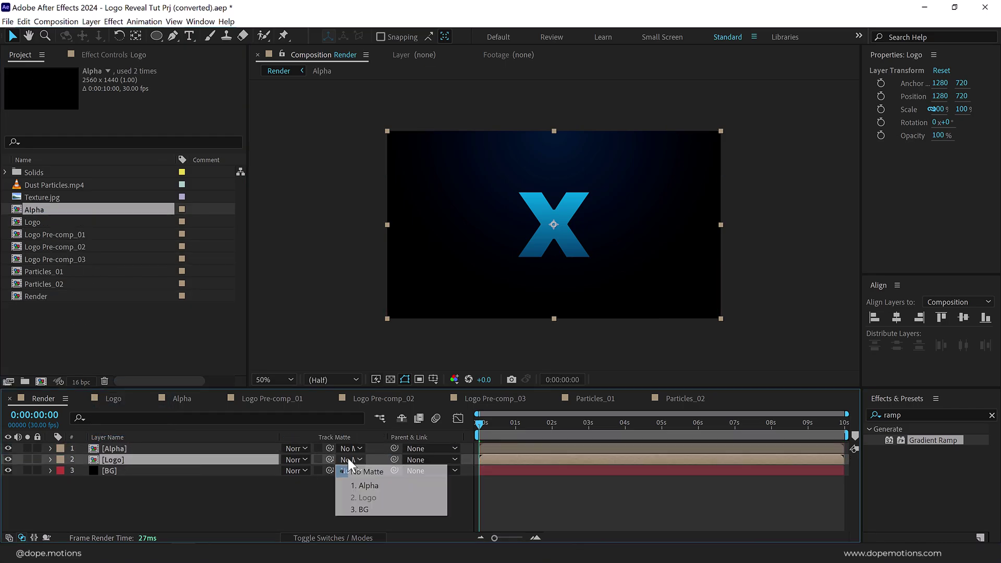
pyautogui.click(357, 487)
pyautogui.click(356, 490)
pyautogui.moveTo(479, 426); pyautogui.dragTo(598, 431)
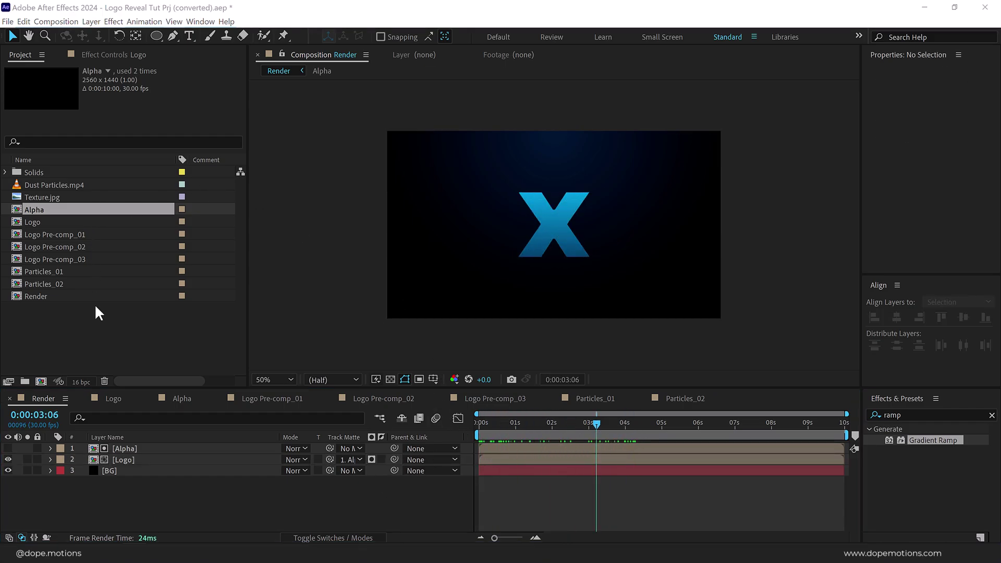
# Add the Particles_02 composition as the top layer in Render and apply the Stylize Glow effect to it.
pyautogui.click(52, 292)
pyautogui.moveTo(51, 286); pyautogui.dragTo(124, 447)
pyautogui.click(900, 415)
pyautogui.write('glow')
pyautogui.moveTo(917, 526); pyautogui.dragTo(529, 312)
# Set the Glow Threshold to 80%, Radius to 70 and Intensity to 0.1, and preview the animation.
pyautogui.click(146, 104)
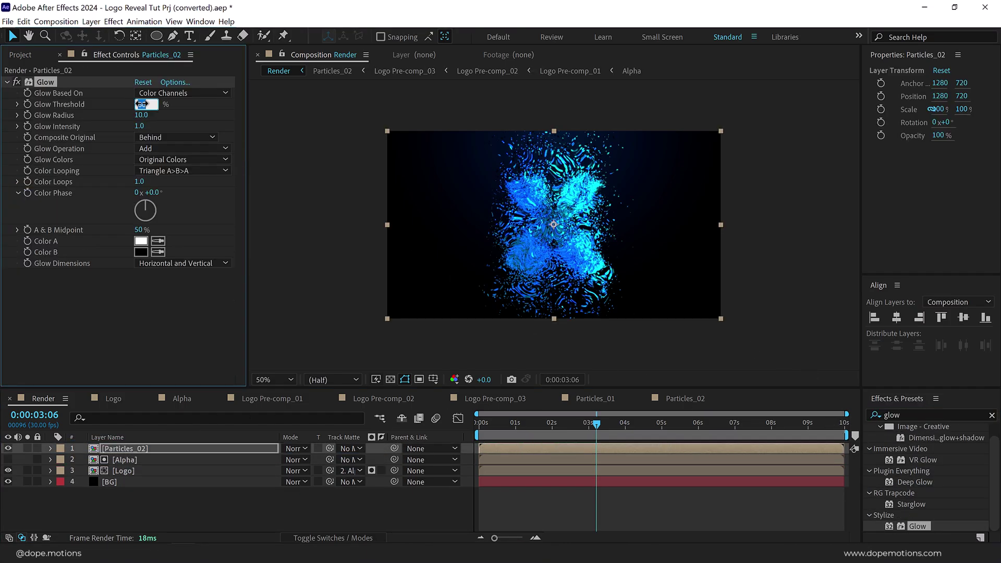
pyautogui.write('80')
pyautogui.press('Return')
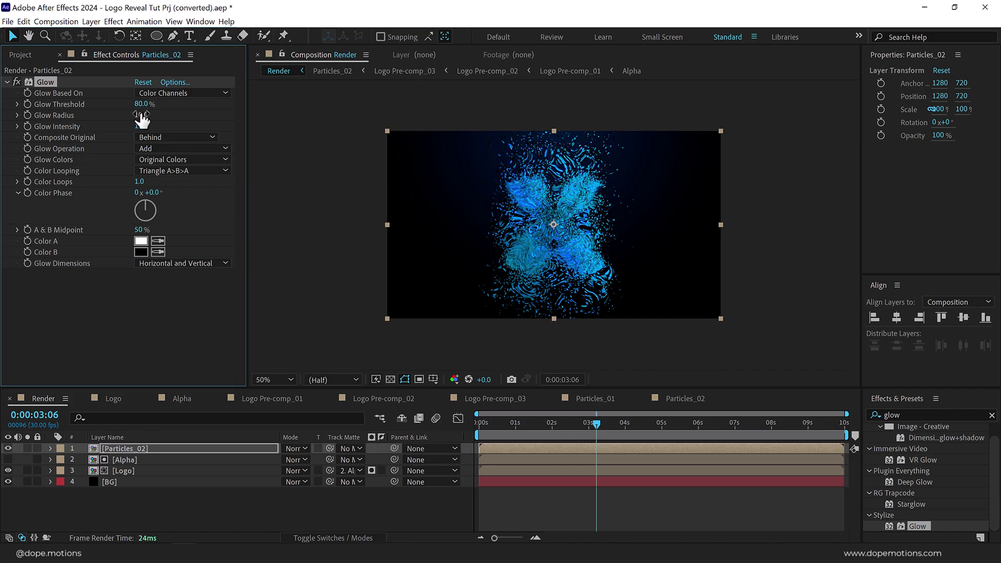
pyautogui.click(141, 115)
pyautogui.write('70')
pyautogui.press('Return')
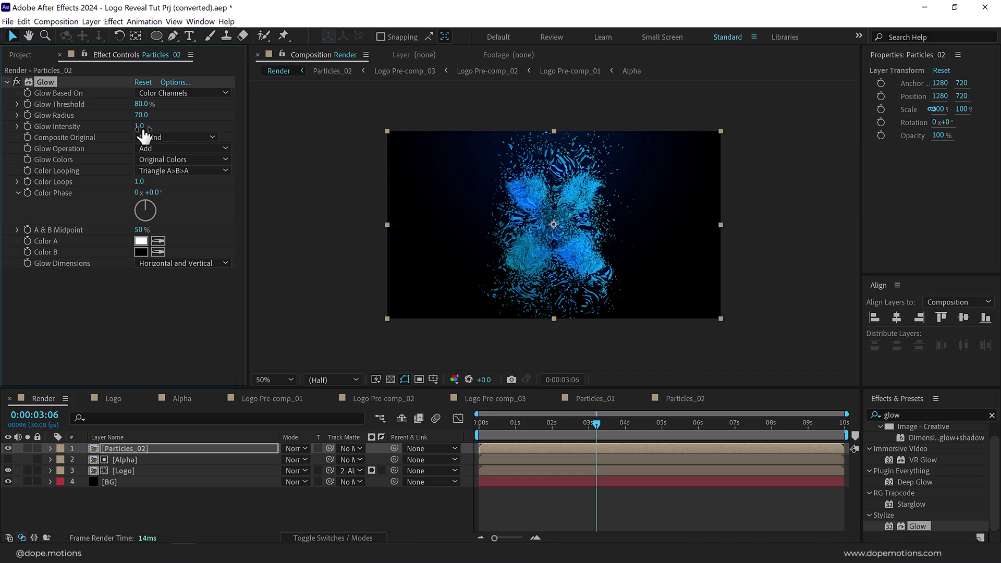
pyautogui.write('0.1')
pyautogui.press('Return')
pyautogui.press('space')
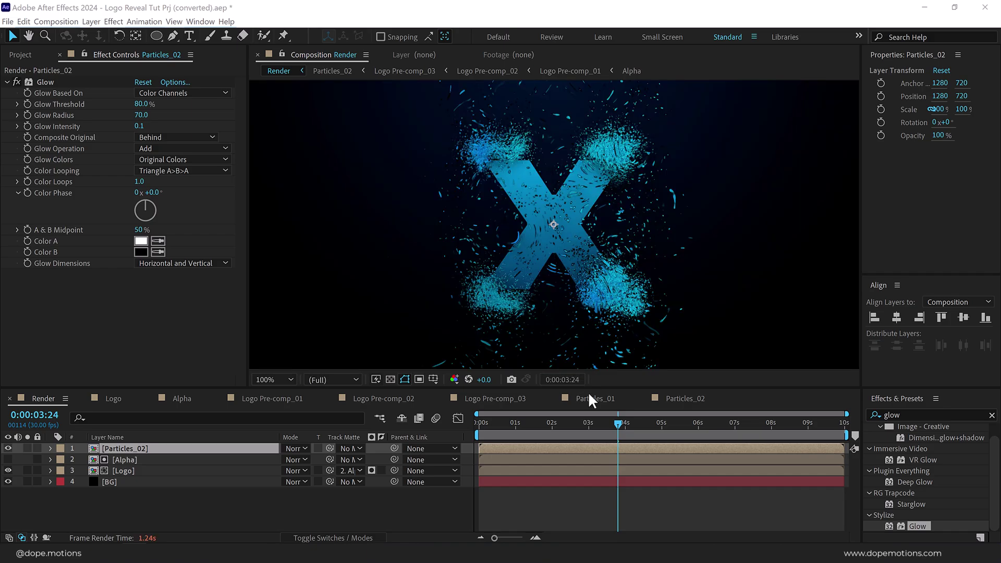
# Shift the Particles_01 layer inside Particles_02 to start at about 0:00:15, and scrub the particle timing.
pyautogui.moveTo(609, 420); pyautogui.dragTo(596, 423)
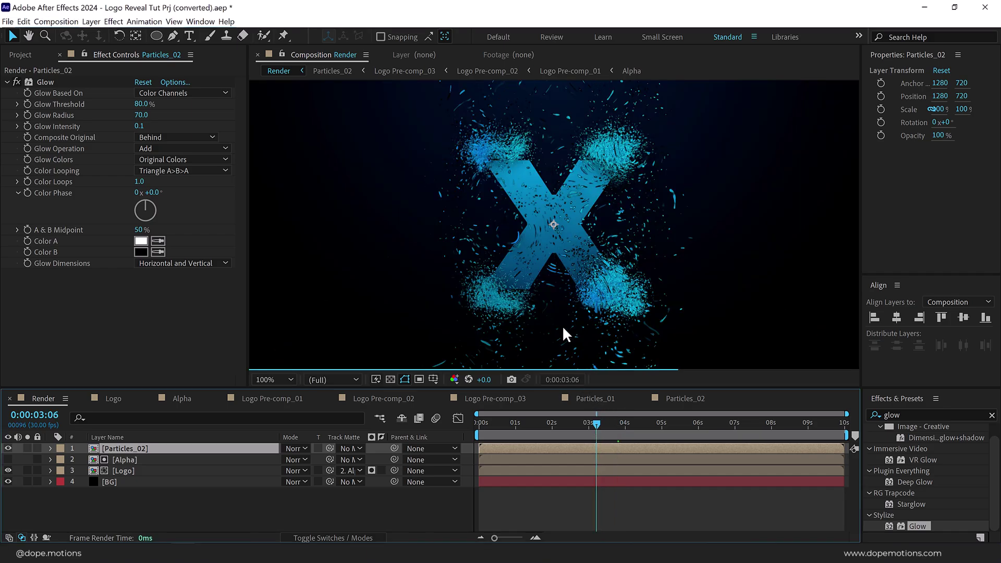
pyautogui.click(685, 399)
pyautogui.moveTo(509, 426); pyautogui.dragTo(628, 427)
pyautogui.press('[')
pyautogui.scroll(-2, 556, 263)
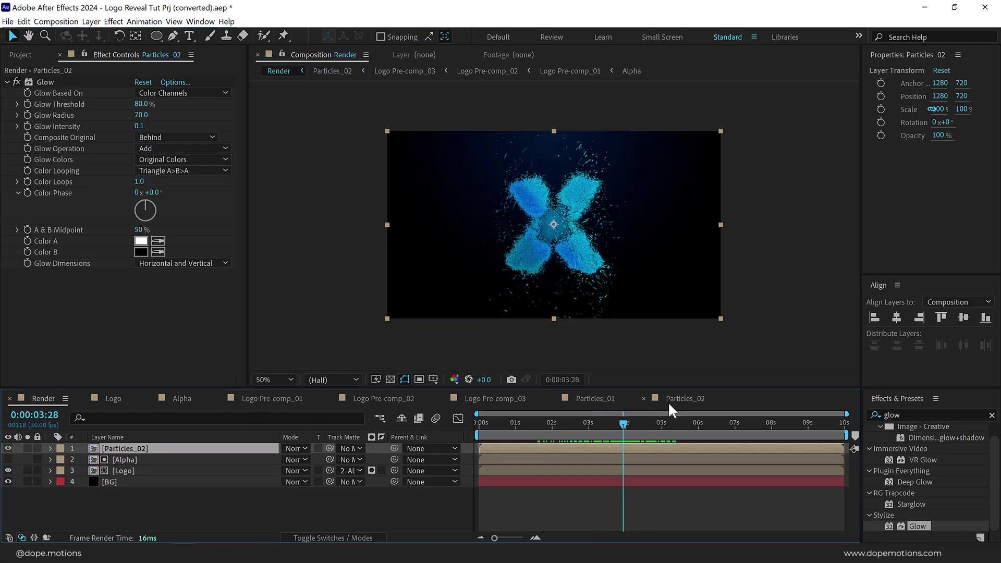
# Scrub the Render composition from its opening frames to check how the particles line up with the logo reveal.
pyautogui.click(669, 400)
pyautogui.moveTo(508, 424); pyautogui.dragTo(497, 427)
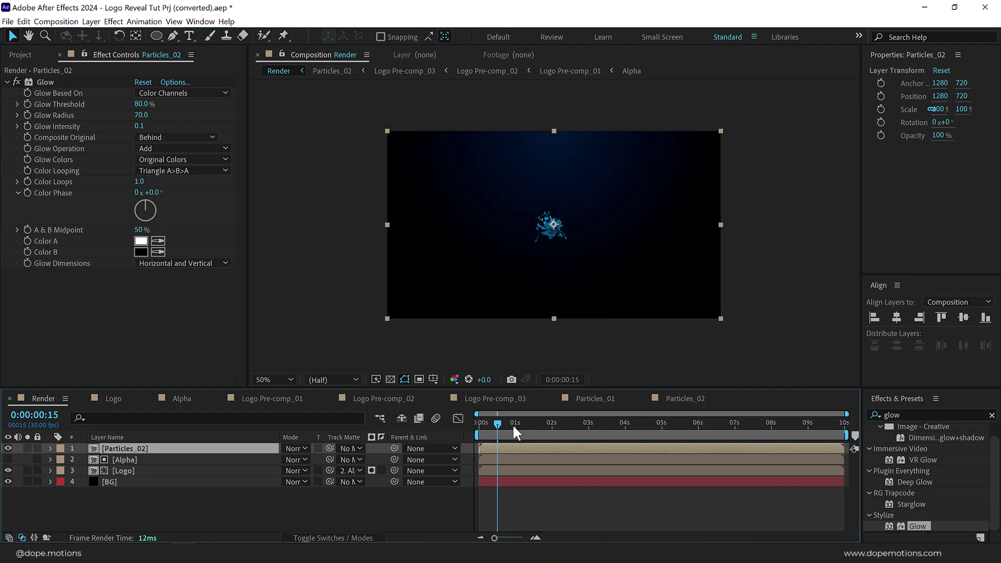
pyautogui.moveTo(512, 424); pyautogui.dragTo(604, 415)
# Apply CC Vector Blur to the Particles_01 layer in Particles_02, with Type set to Perpendicular and Amount 10.
pyautogui.click(656, 400)
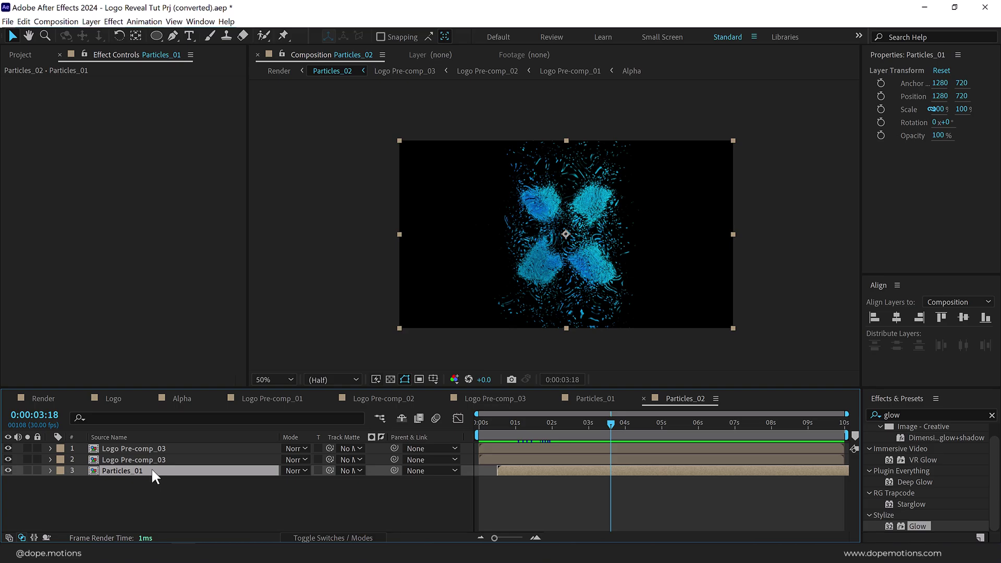
pyautogui.click(928, 415)
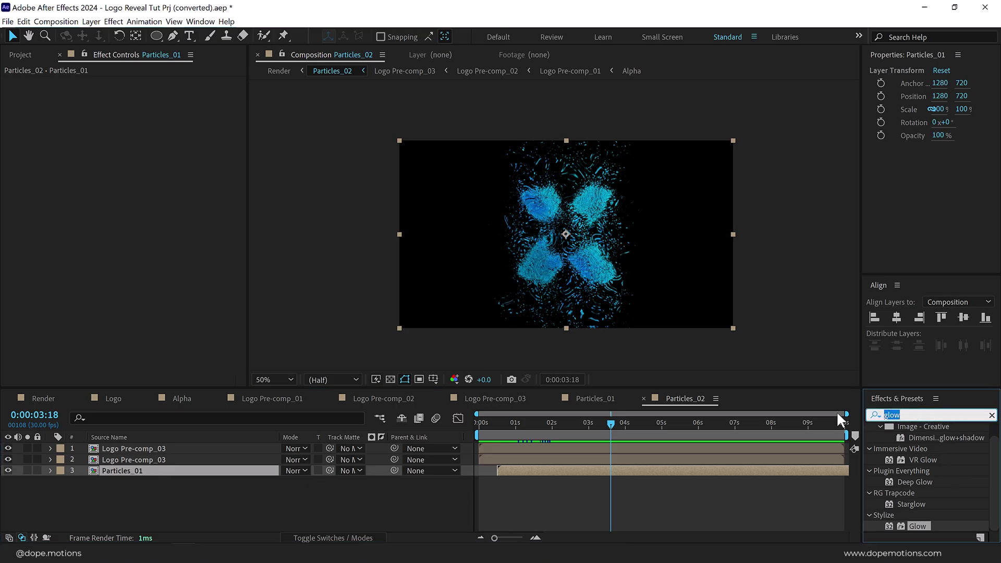
pyautogui.write('cc ve')
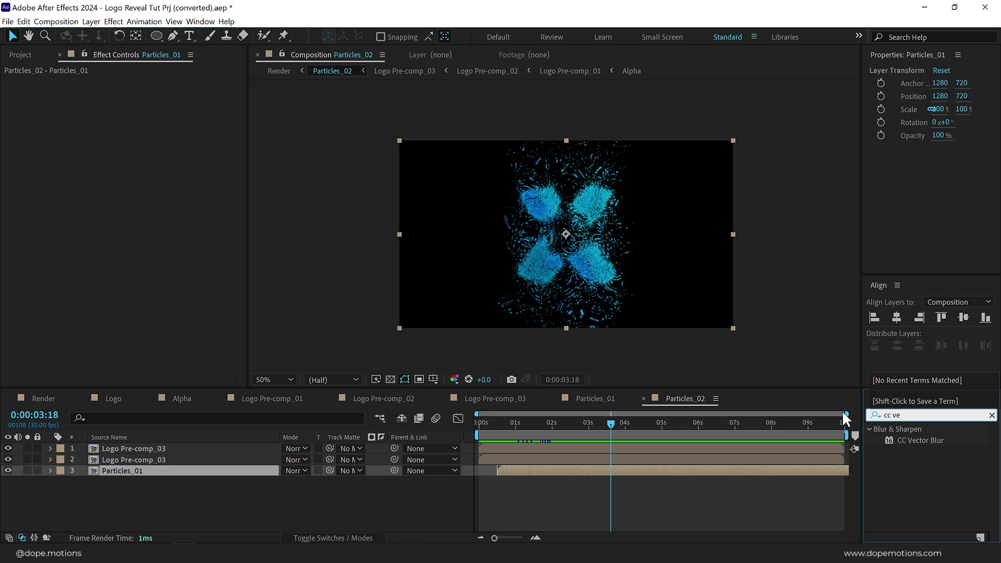
pyautogui.doubleClick(921, 440)
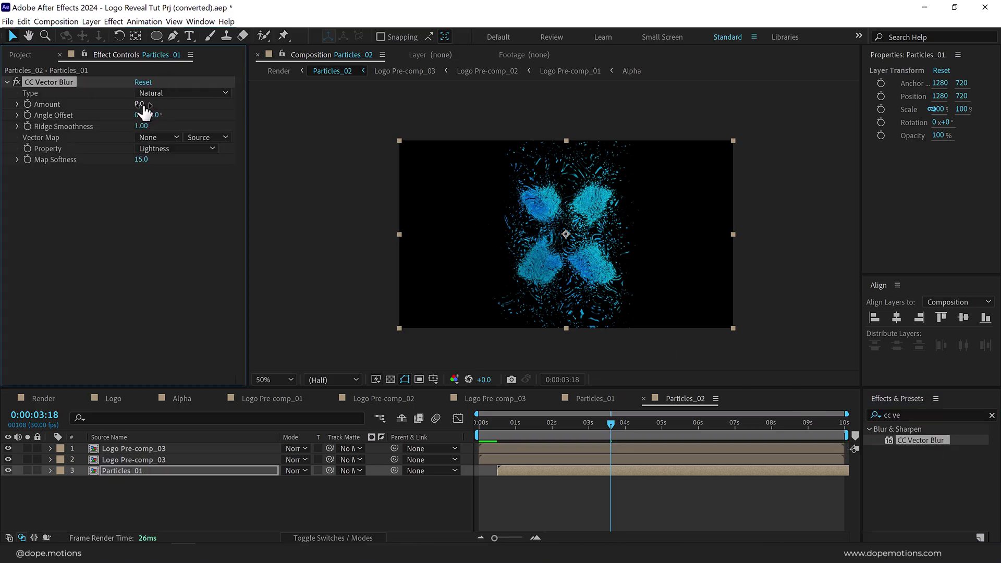
pyautogui.click(174, 94)
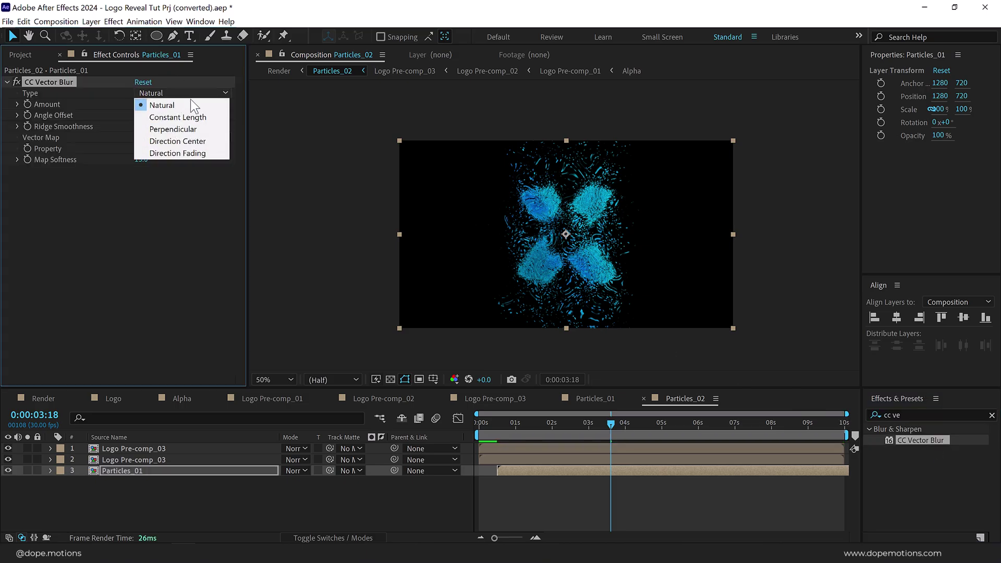
pyautogui.click(177, 130)
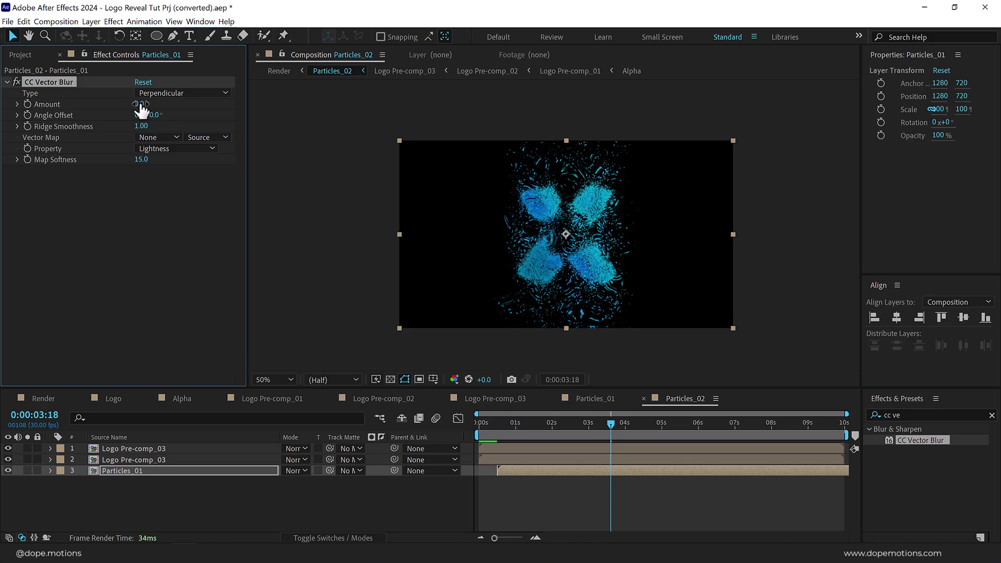
pyautogui.press('Return')
pyautogui.scroll(2, 516, 228)
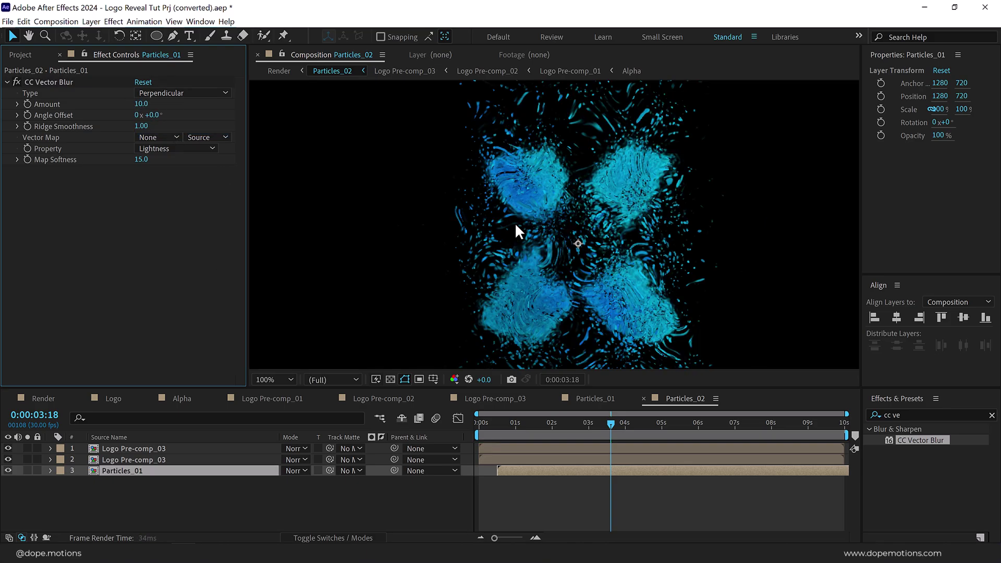
# Add the Sharpen effect to the Particles_01 layer and set its Sharpen Amount to 50.
pyautogui.click(924, 414)
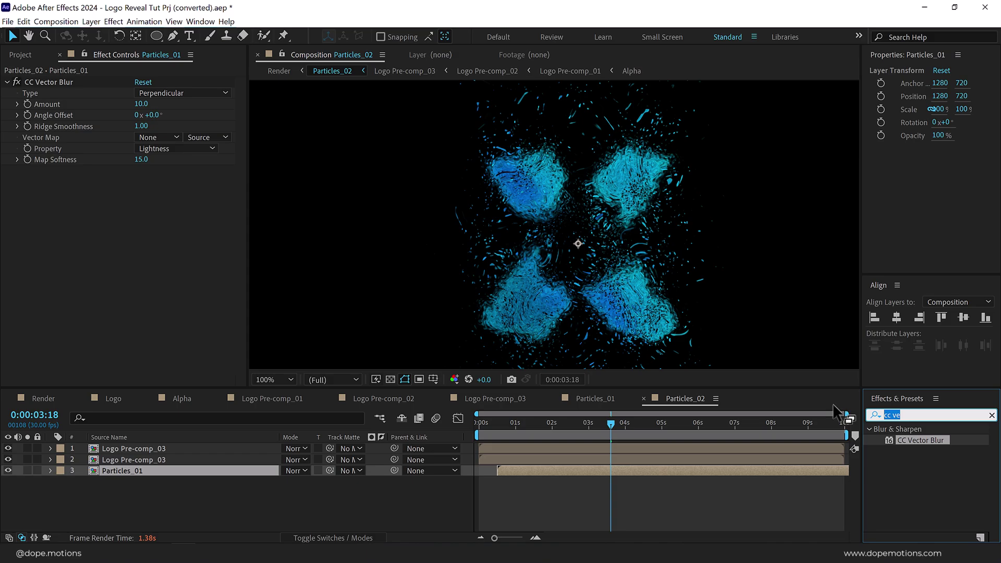
pyautogui.write('sharpen')
pyautogui.doubleClick(920, 440)
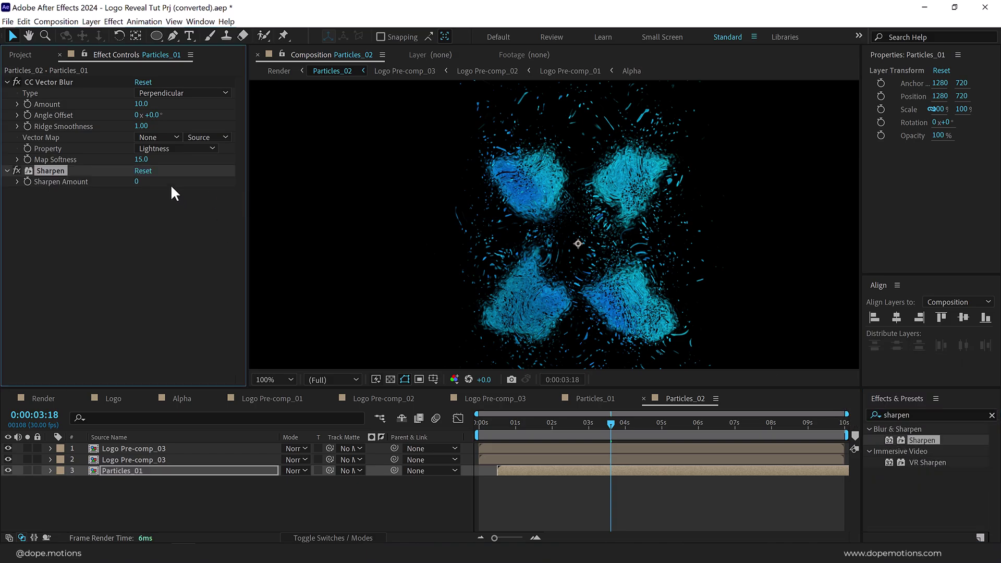
pyautogui.click(137, 182)
pyautogui.click(156, 469)
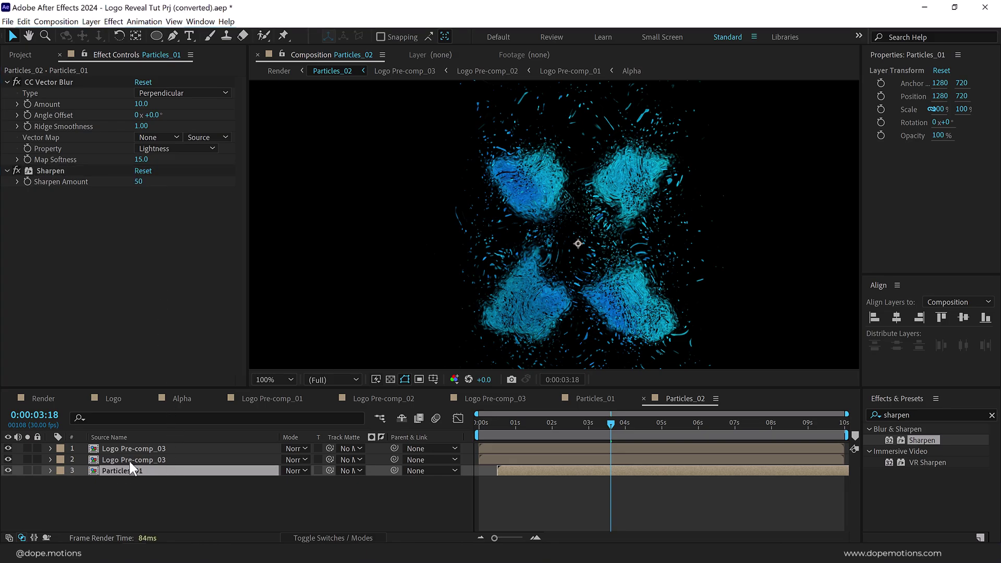
# Collapse the existing effects on the lower Logo Pre-comp_03 layer and apply the Keying Extract effect to it.
pyautogui.click(130, 459)
pyautogui.click(6, 83)
pyautogui.click(7, 104)
pyautogui.click(8, 114)
pyautogui.click(7, 126)
pyautogui.hotkey('ctrl', '5')
pyautogui.write('extr')
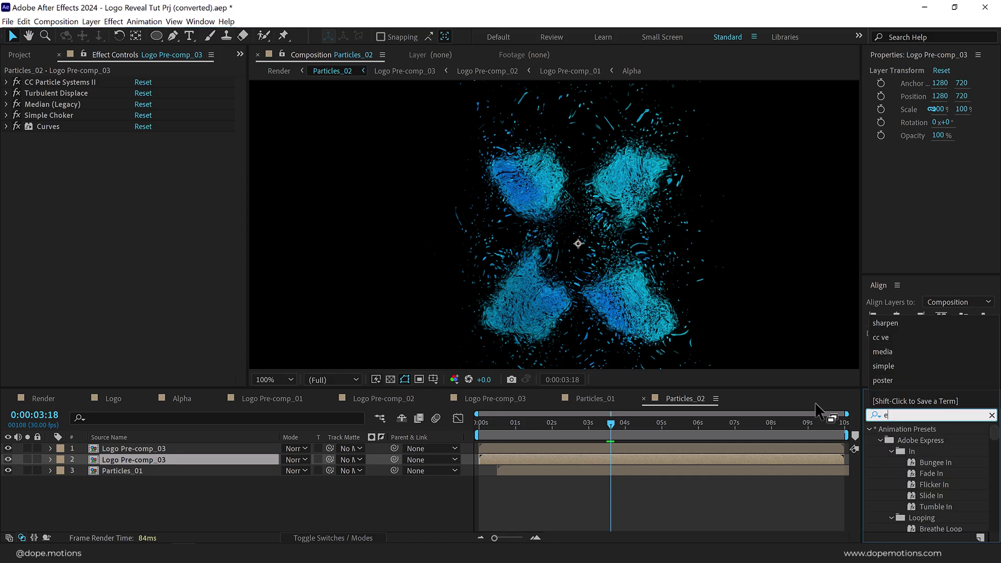
pyautogui.doubleClick(915, 508)
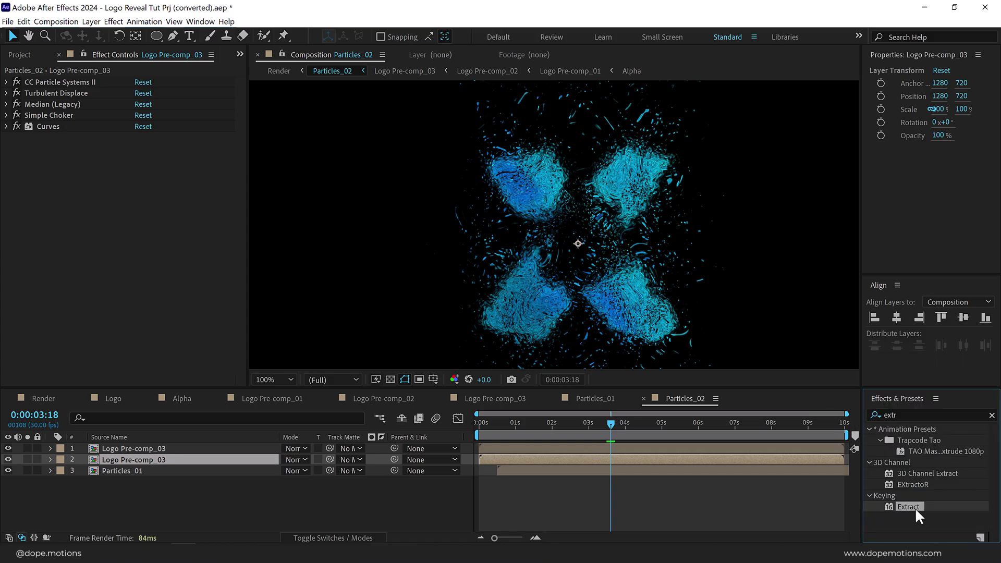
# Set the Extract effect's Black Point to 100 and Black Softness to 50.
pyautogui.click(139, 242)
pyautogui.write('100')
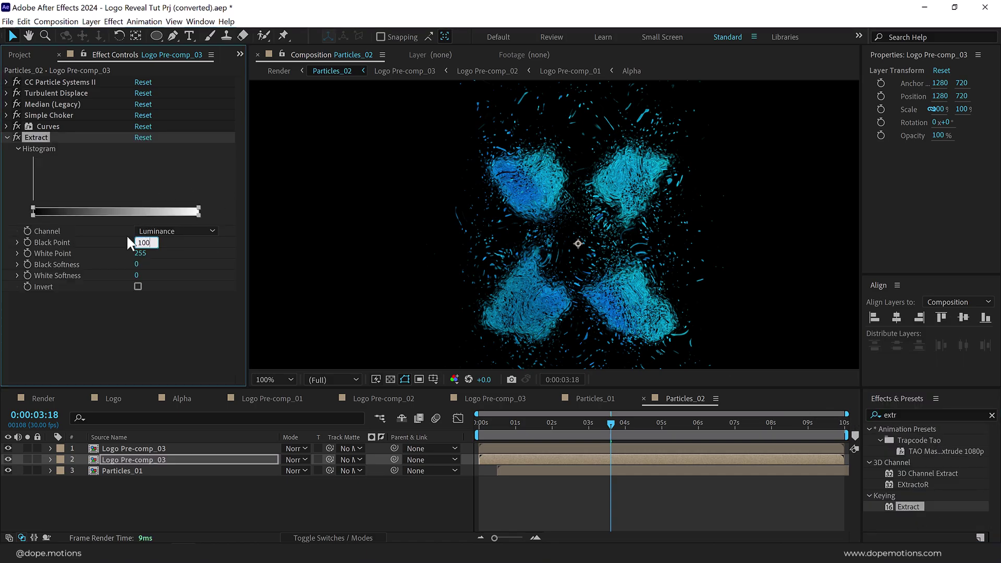
pyautogui.click(146, 299)
pyautogui.click(137, 265)
pyautogui.click(152, 324)
pyautogui.press(',')
# Move the Particles_01 layer back to the start of Particles_02 and scrub Render to check the timing.
pyautogui.moveTo(503, 425); pyautogui.dragTo(595, 431)
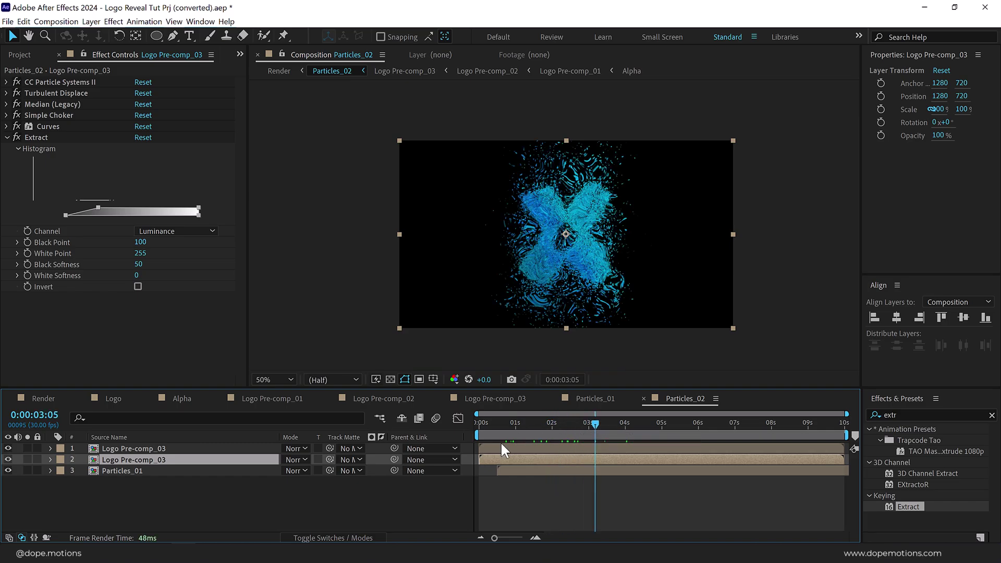
pyautogui.moveTo(514, 470); pyautogui.dragTo(507, 468)
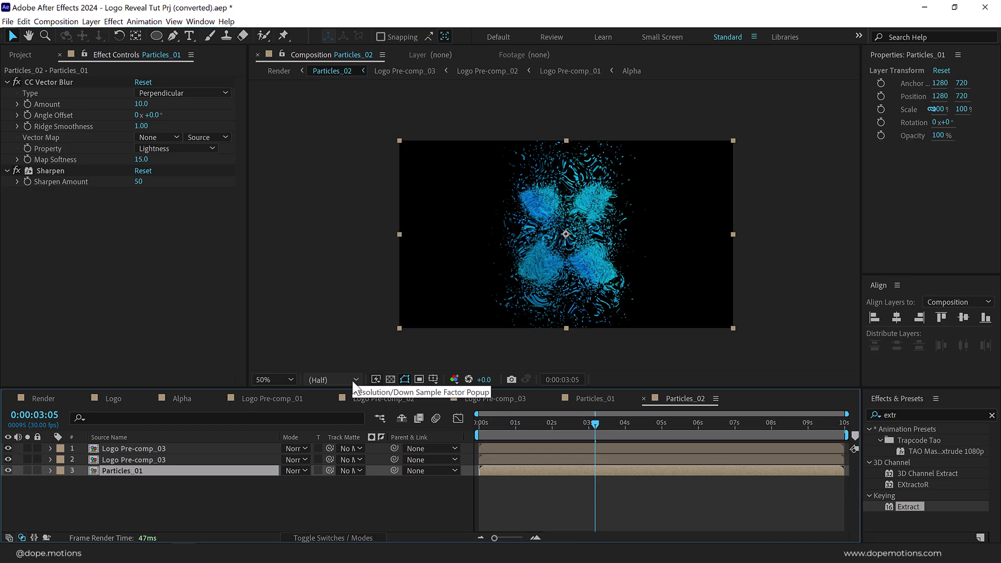
pyautogui.click(48, 397)
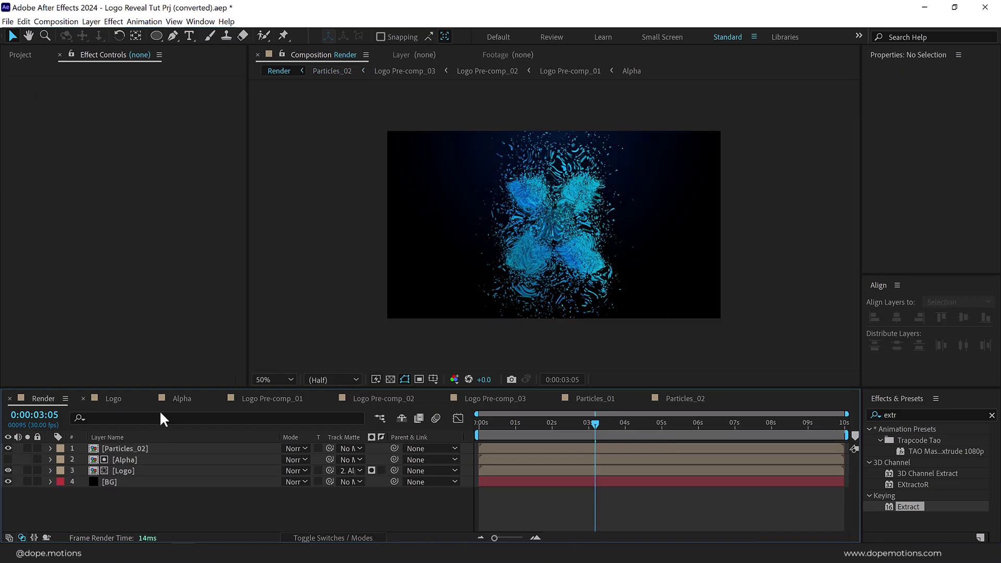
pyautogui.moveTo(505, 421); pyautogui.dragTo(593, 417)
# Copy the Extract effect from the lower Logo Pre-comp_03 layer in Particles_02 to the upper Logo Pre-comp_03 layer.
pyautogui.click(670, 399)
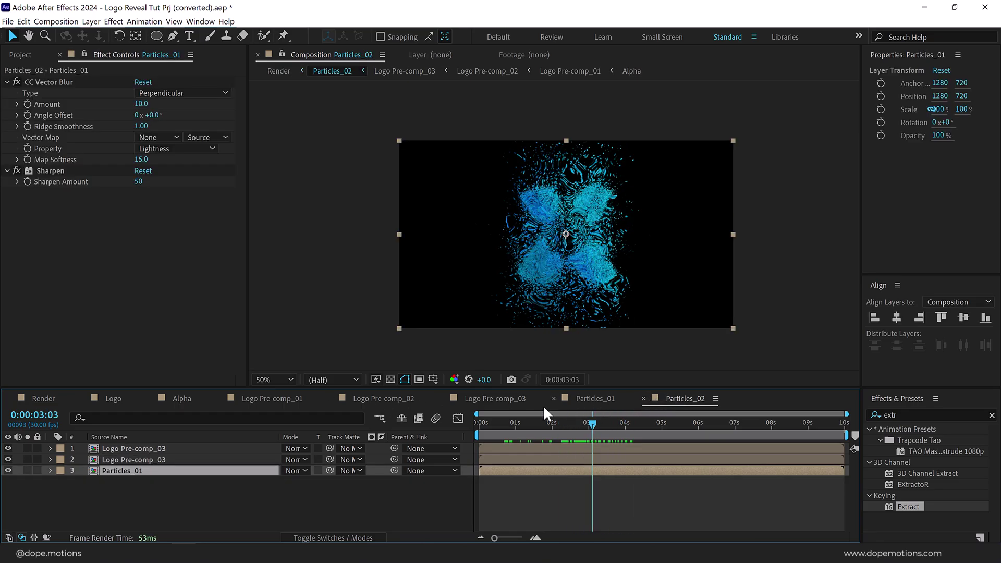
pyautogui.click(139, 462)
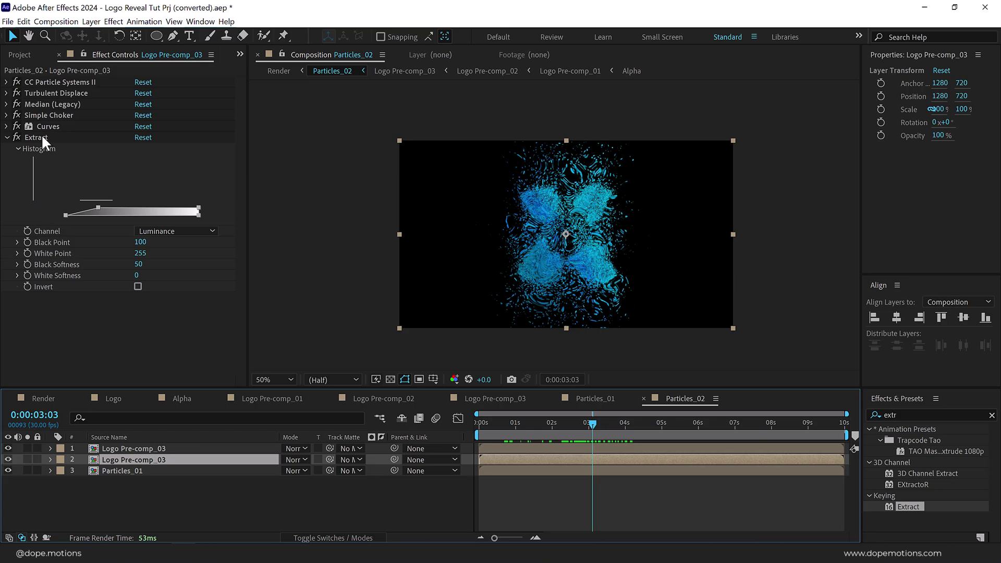
pyautogui.click(42, 137)
pyautogui.click(126, 446)
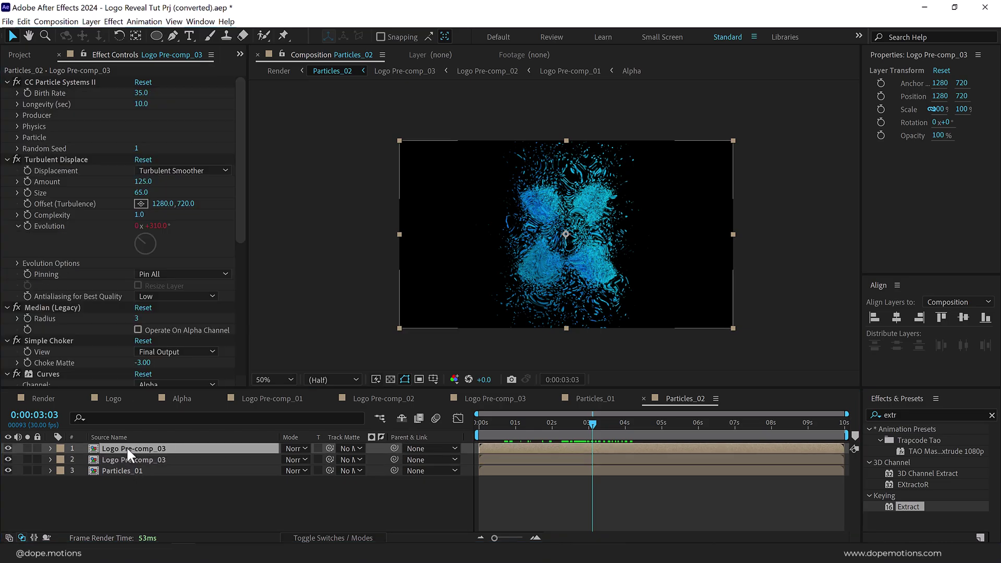
# Scrub the Render composition to about 0:00:03:07 and examine the particle detail around the logo up close.
pyautogui.moveTo(56, 415); pyautogui.dragTo(44, 399)
pyautogui.click(45, 399)
pyautogui.moveTo(490, 420); pyautogui.dragTo(595, 427)
pyautogui.scroll(2, 553, 273)
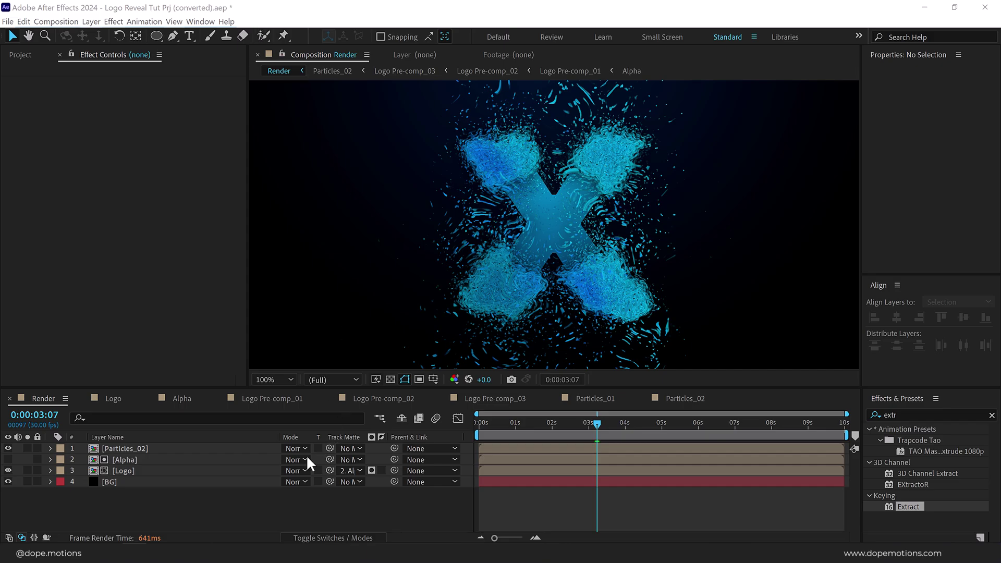
# Create a new adjustment layer at the top of the Render composition and name it RGB.
pyautogui.rightClick(151, 518)
pyautogui.moveTo(244, 400)
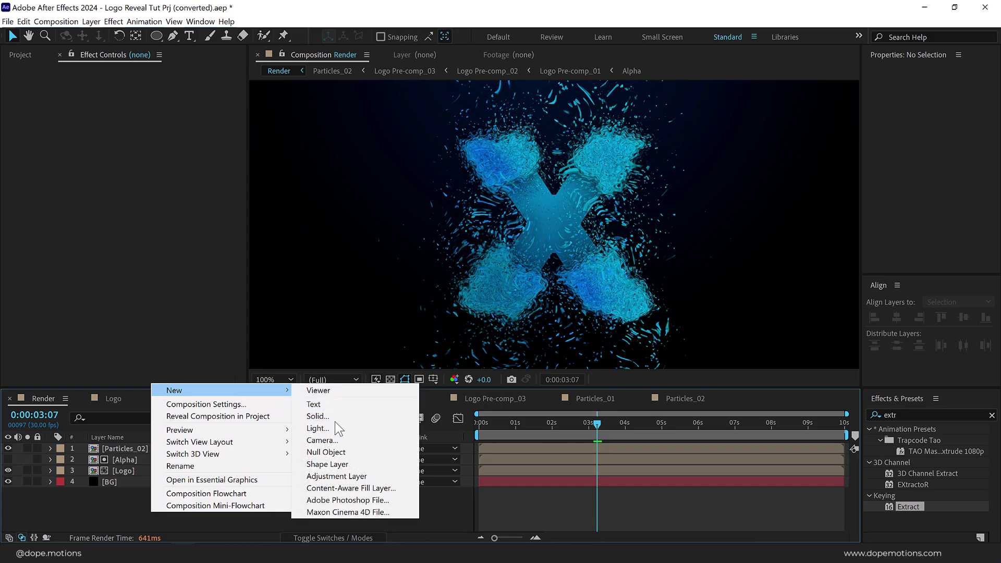
pyautogui.click(339, 483)
pyautogui.press('Return')
pyautogui.write('R')
pyautogui.press('Return')
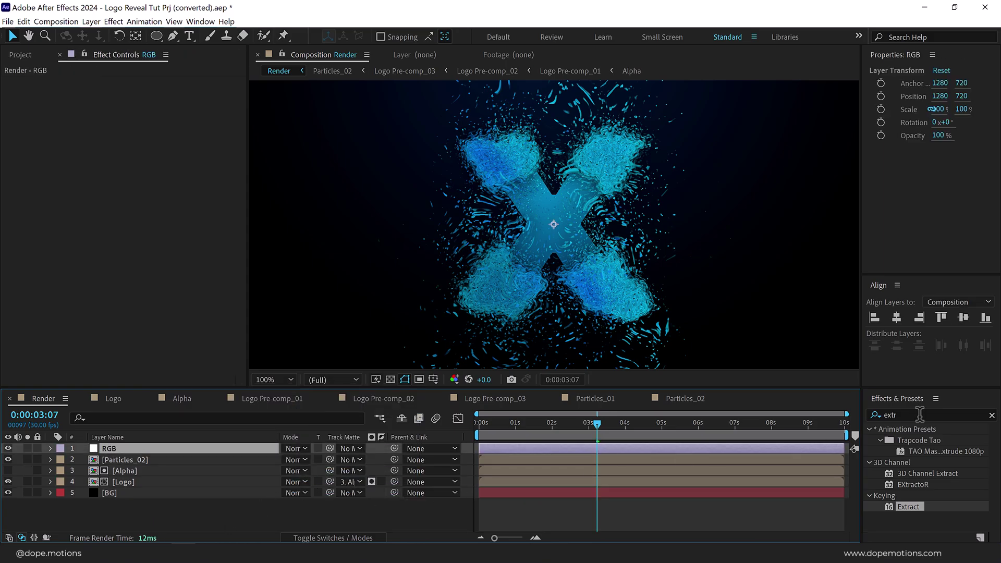
# Apply Shift Channels to the RGB adjustment layer and set Take Alpha From to Saturation.
pyautogui.click(912, 414)
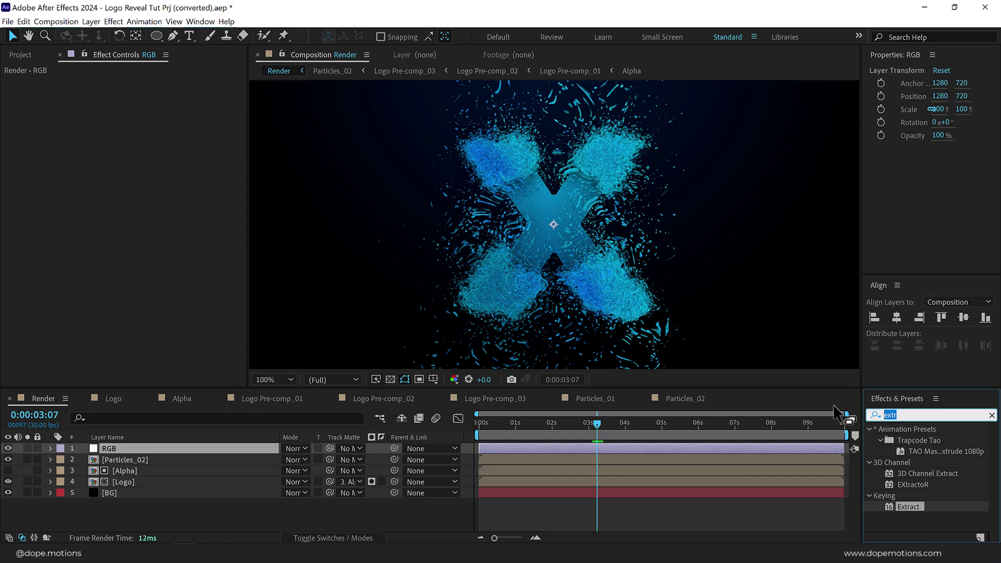
pyautogui.write('shift')
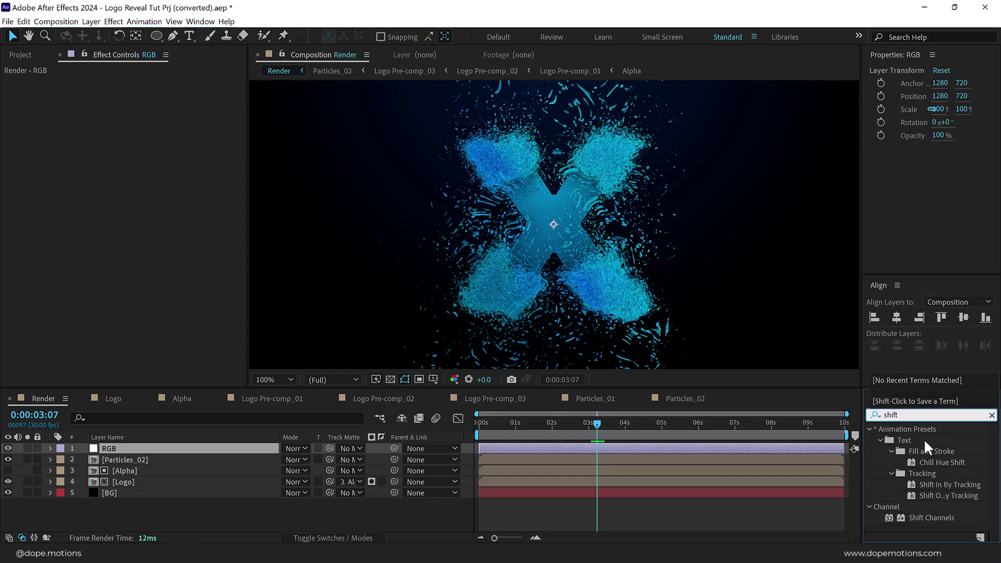
pyautogui.doubleClick(918, 516)
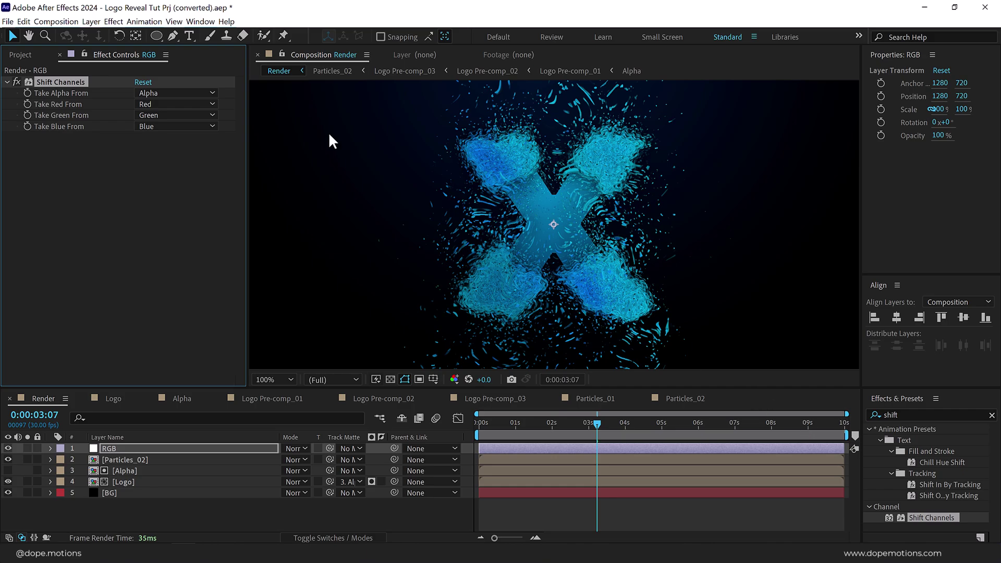
pyautogui.click(177, 93)
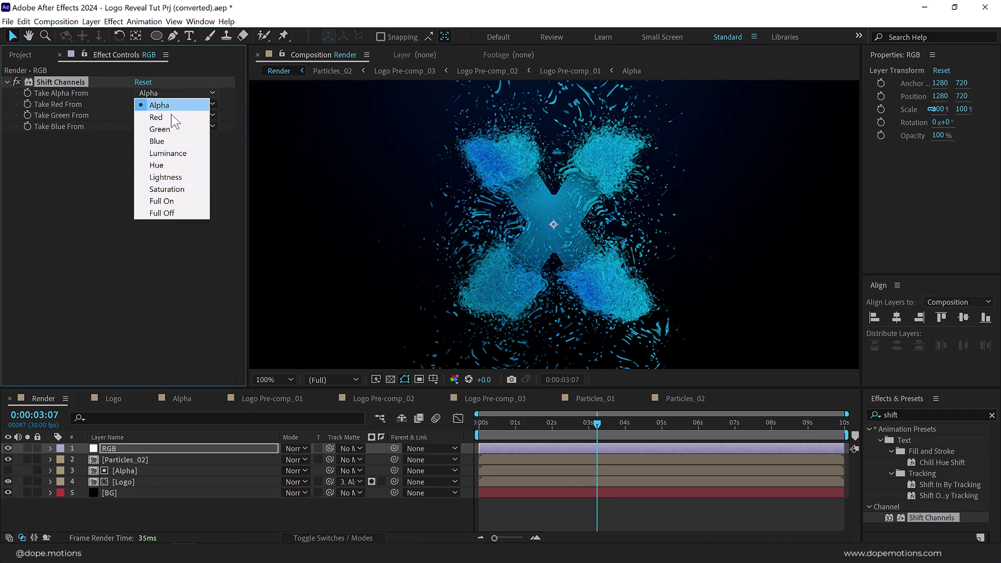
pyautogui.click(176, 189)
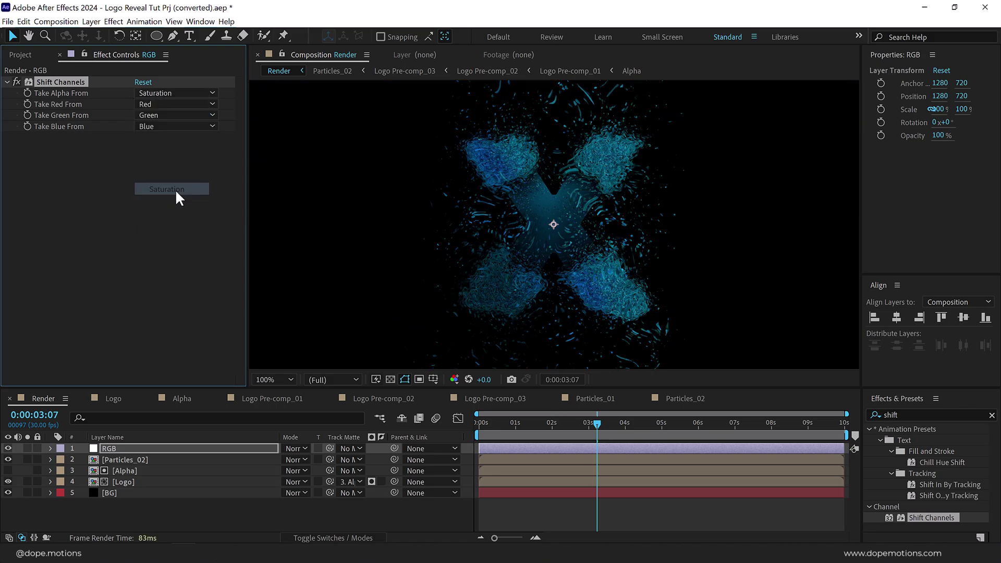
# Set the RGB layer's blending mode to Hard Light and its opacity to 30%.
pyautogui.click(300, 449)
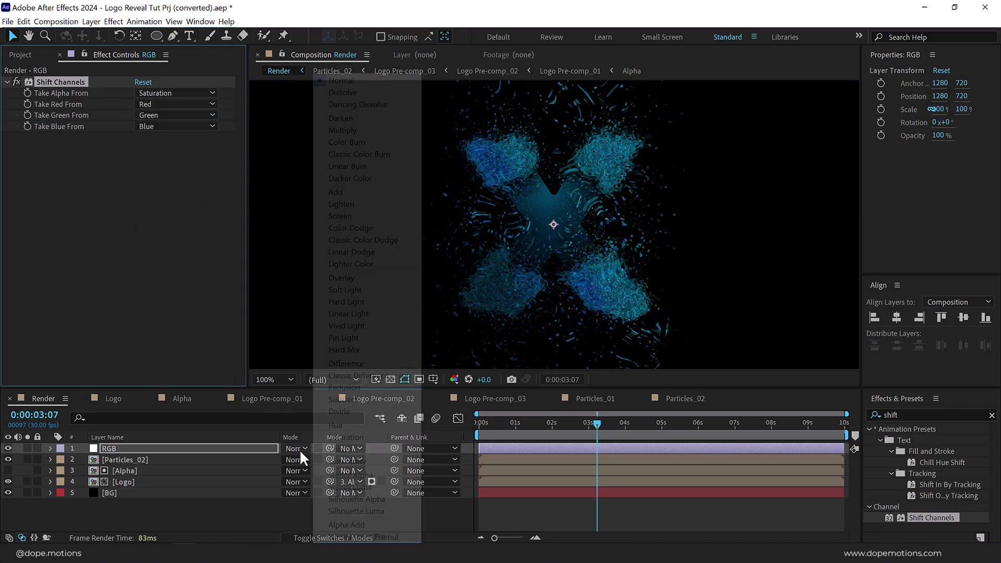
pyautogui.click(348, 301)
pyautogui.press('t')
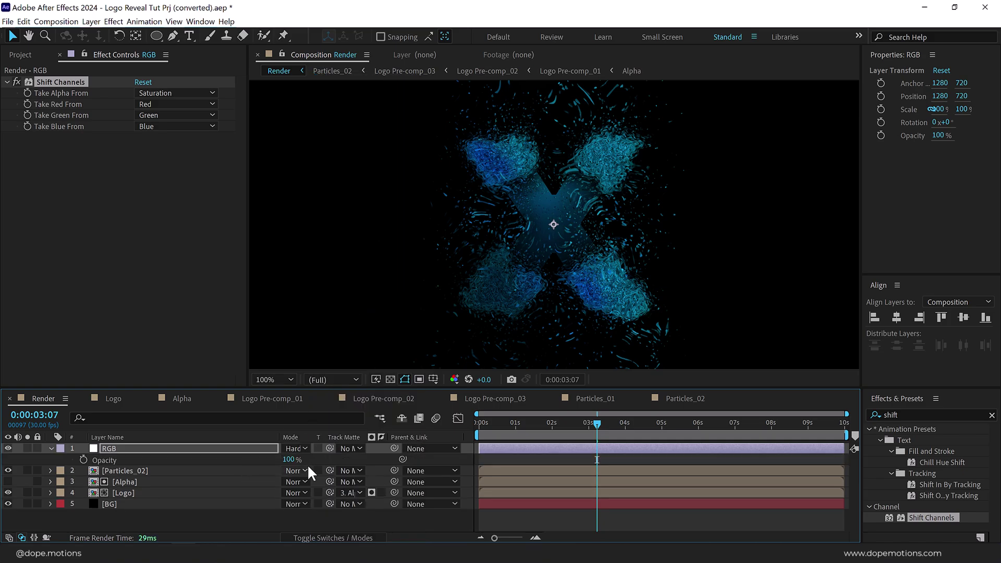
pyautogui.click(292, 460)
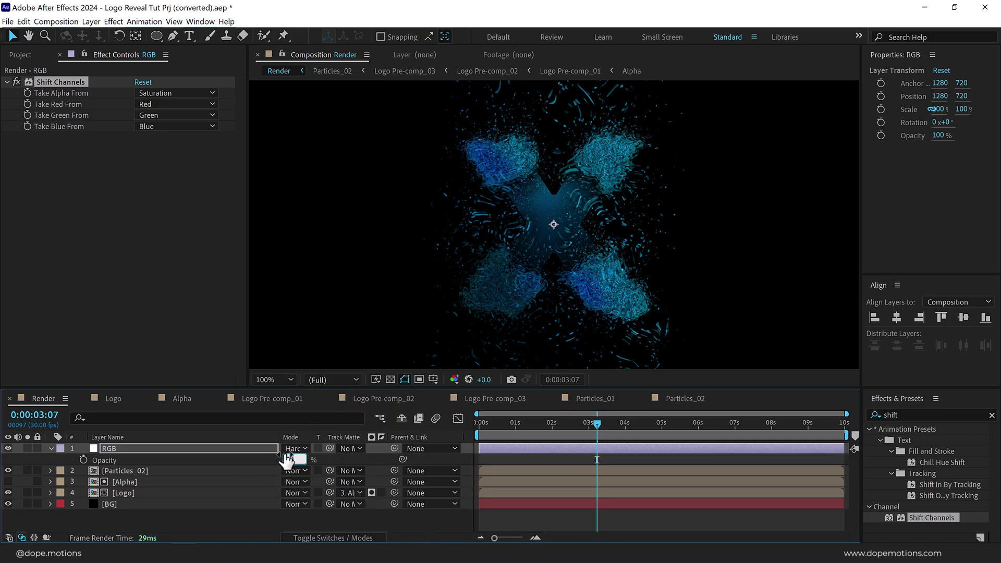
pyautogui.write('30')
pyautogui.press('Return')
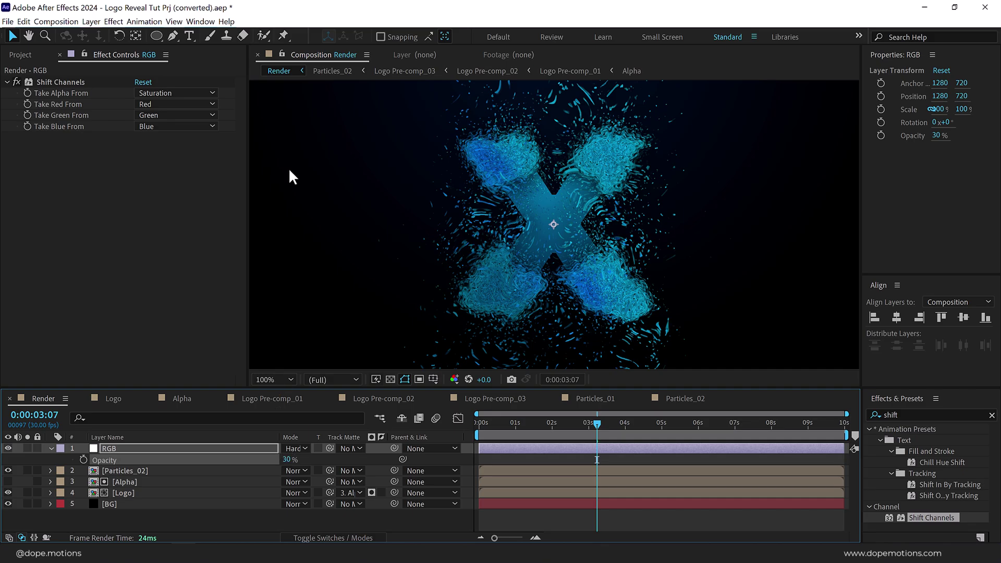
# Add the Curves effect to the RGB layer and bend its Alpha channel curve strongly upward.
pyautogui.hotkey('ctrl', 'f')
pyautogui.write('curv')
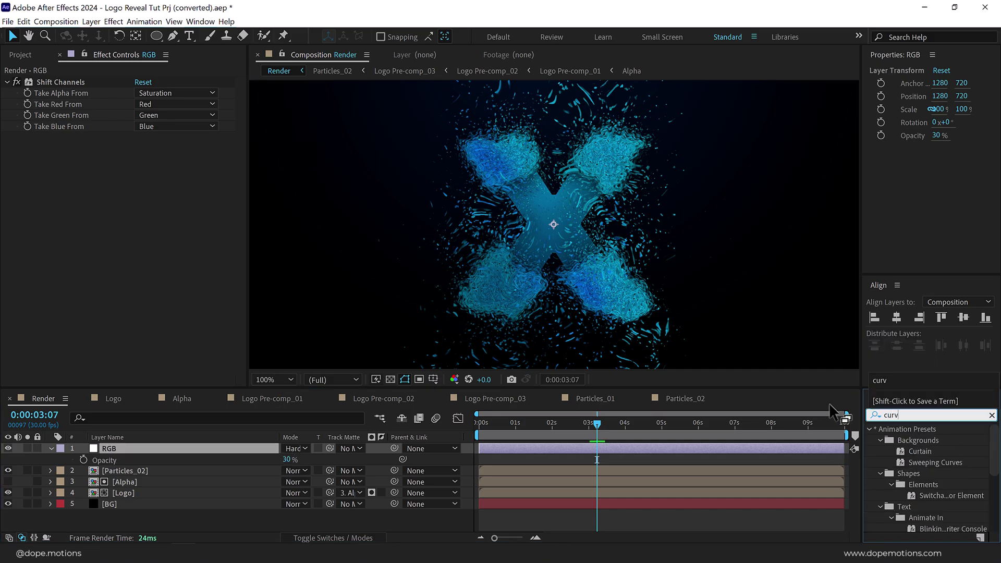
pyautogui.doubleClick(921, 474)
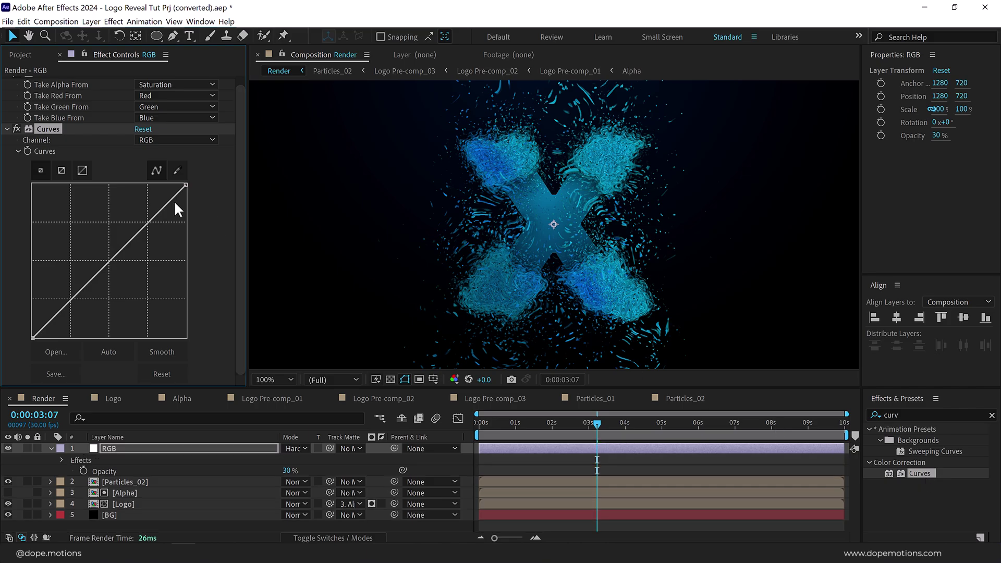
pyautogui.click(162, 140)
pyautogui.click(161, 196)
pyautogui.moveTo(137, 235); pyautogui.dragTo(99, 217)
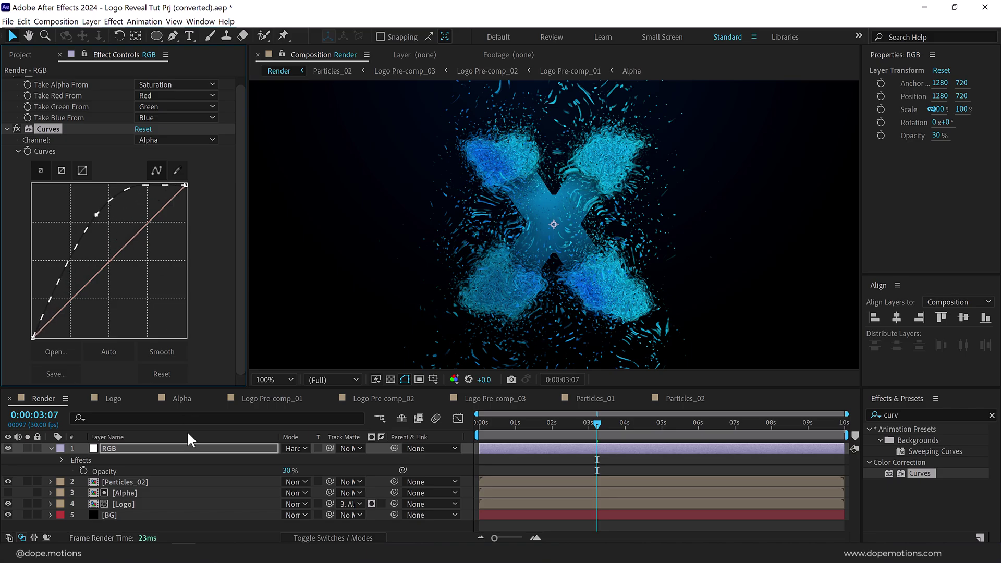
# Set the RGB layer's opacity to 50% and bend its Alpha channel curve even more steeply upward.
pyautogui.click(289, 471)
pyautogui.write('50')
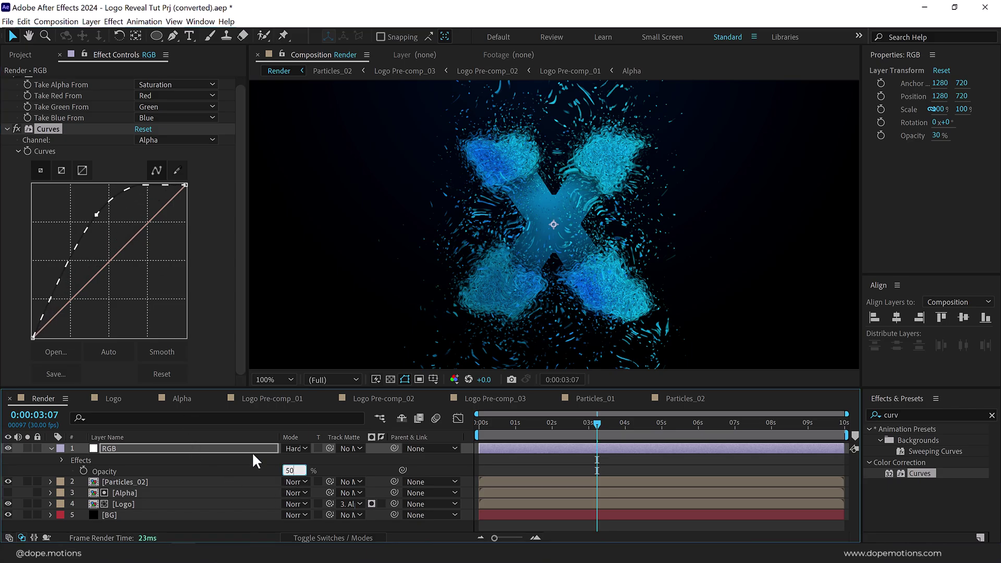
pyautogui.click(349, 465)
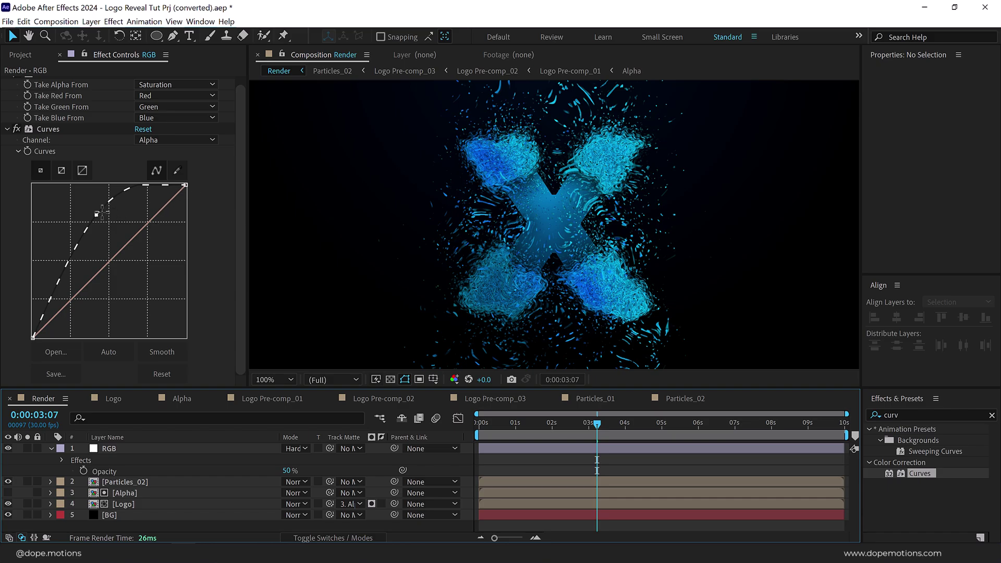
pyautogui.moveTo(96, 213); pyautogui.dragTo(86, 208)
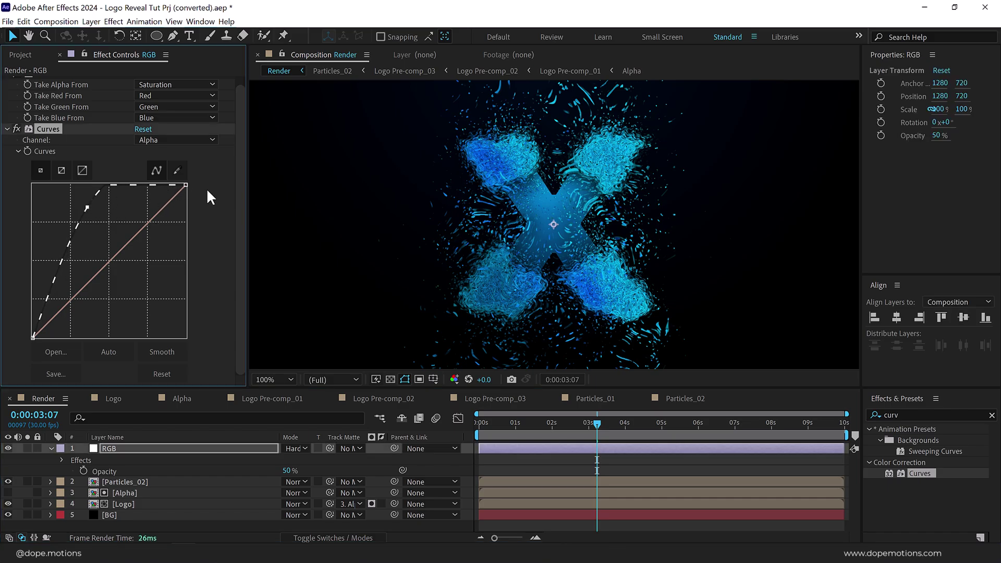
# Add the Solid Composite effect to the RGB layer and set its color to black.
pyautogui.doubleClick(914, 414)
pyautogui.write('solid')
pyautogui.doubleClick(917, 440)
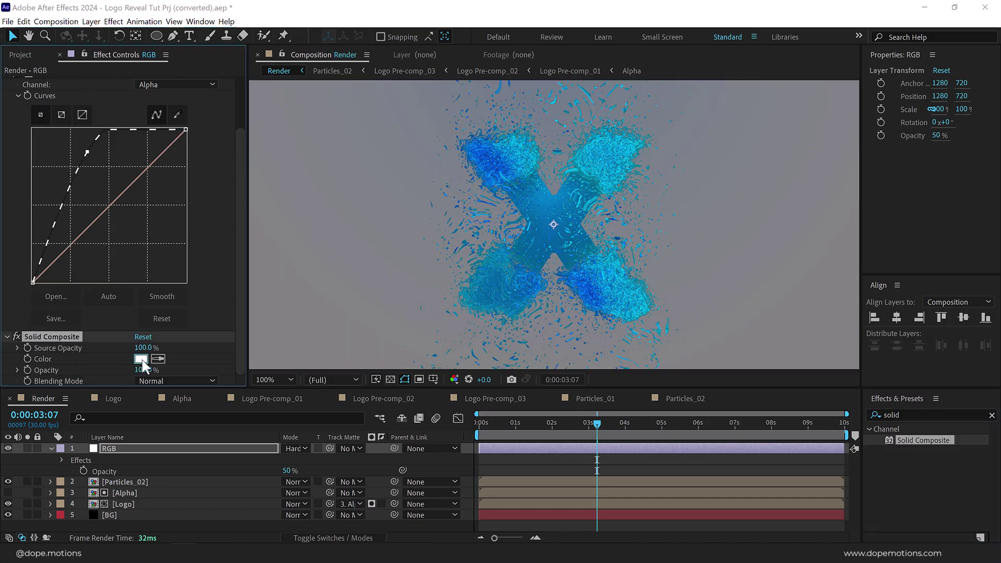
pyautogui.click(141, 359)
pyautogui.moveTo(335, 405); pyautogui.dragTo(334, 454)
pyautogui.click(584, 291)
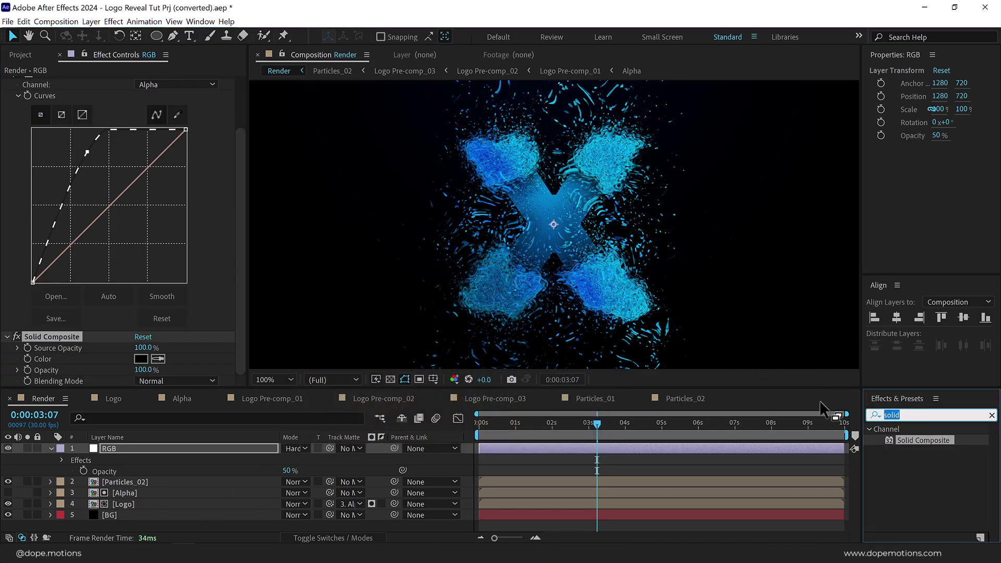
# Add the Tint effect to the RGB layer, mapping black to red FF0000 and white to blue 0050FF.
pyautogui.hotkey('ctrl', 'f')
pyautogui.write('tint')
pyautogui.doubleClick(916, 473)
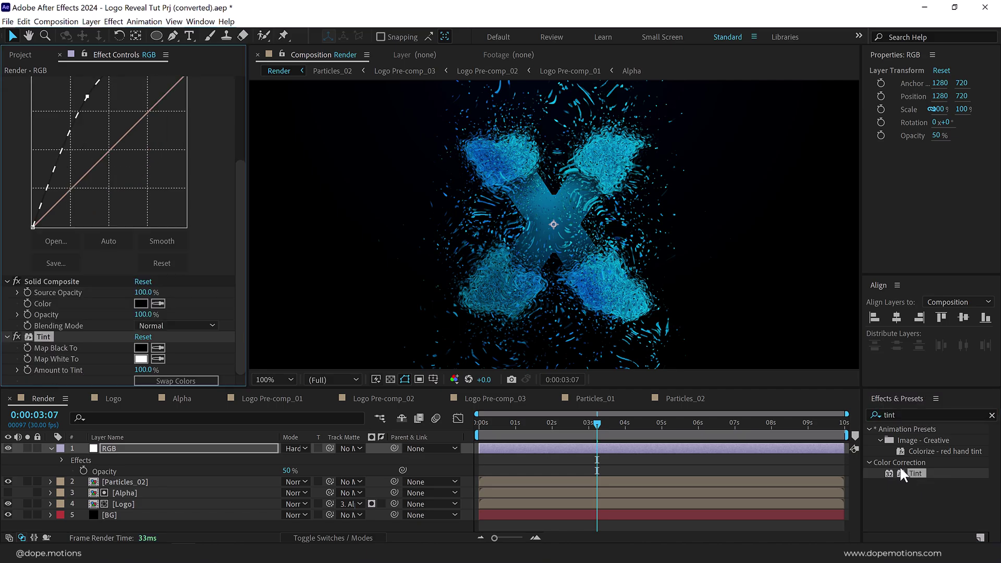
pyautogui.click(140, 348)
pyautogui.write('FF0000')
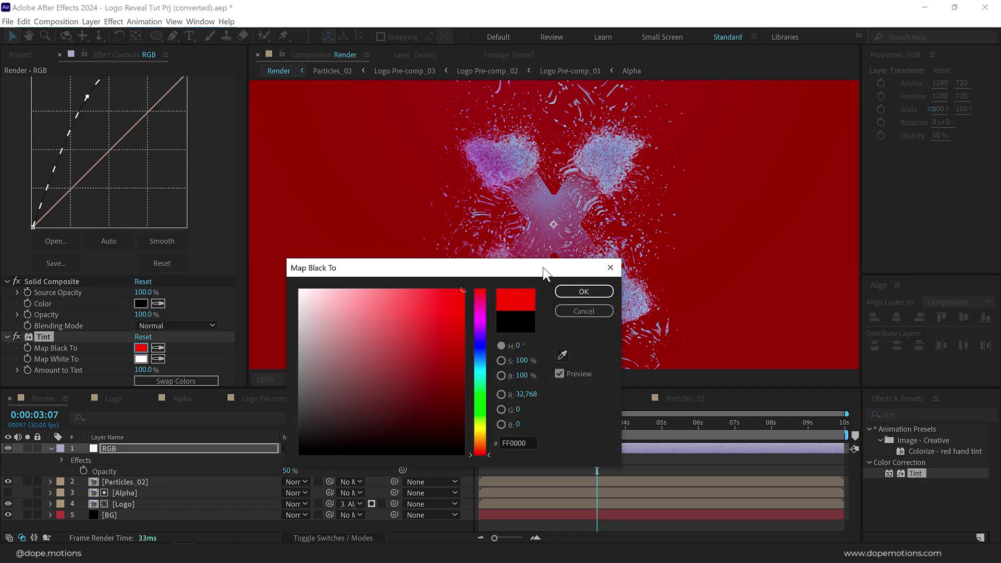
pyautogui.click(583, 291)
pyautogui.click(140, 358)
pyautogui.click(480, 352)
pyautogui.click(468, 290)
pyautogui.click(584, 291)
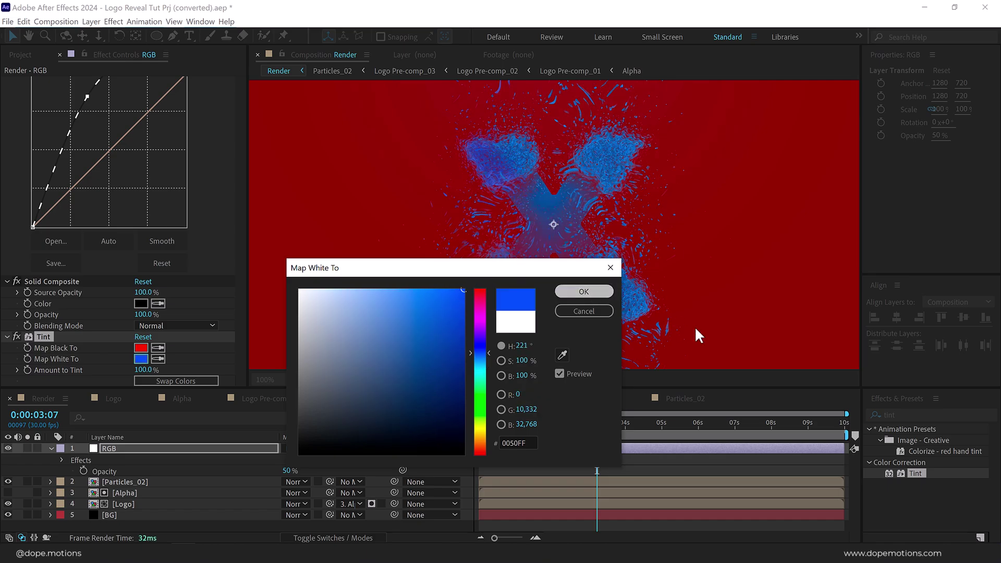
# Add the Emboss effect to the RGB layer after Tint and set its Relief to 1.2.
pyautogui.hotkey('ctrl', '5')
pyautogui.write('embos')
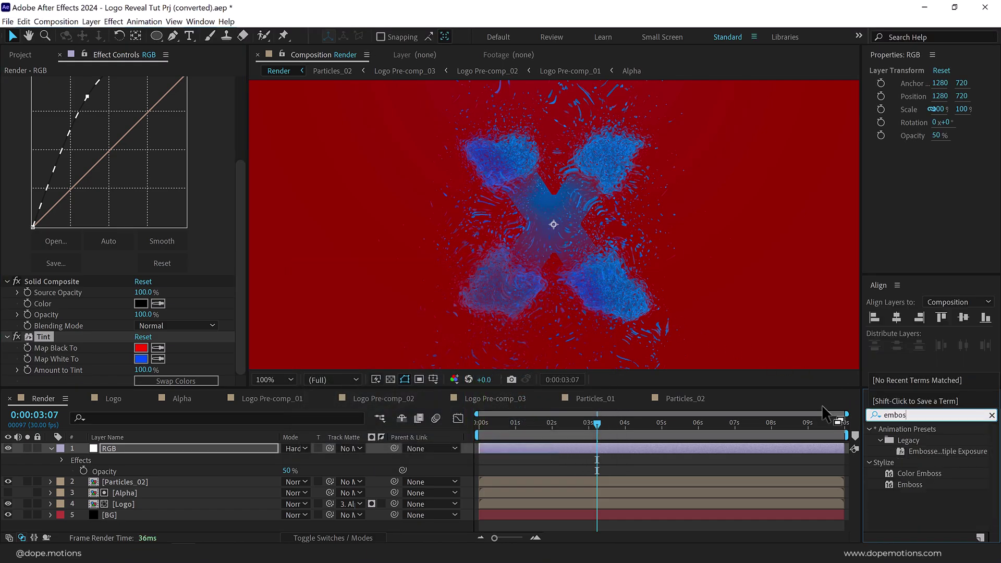
pyautogui.moveTo(910, 484); pyautogui.dragTo(142, 366)
pyautogui.click(140, 359)
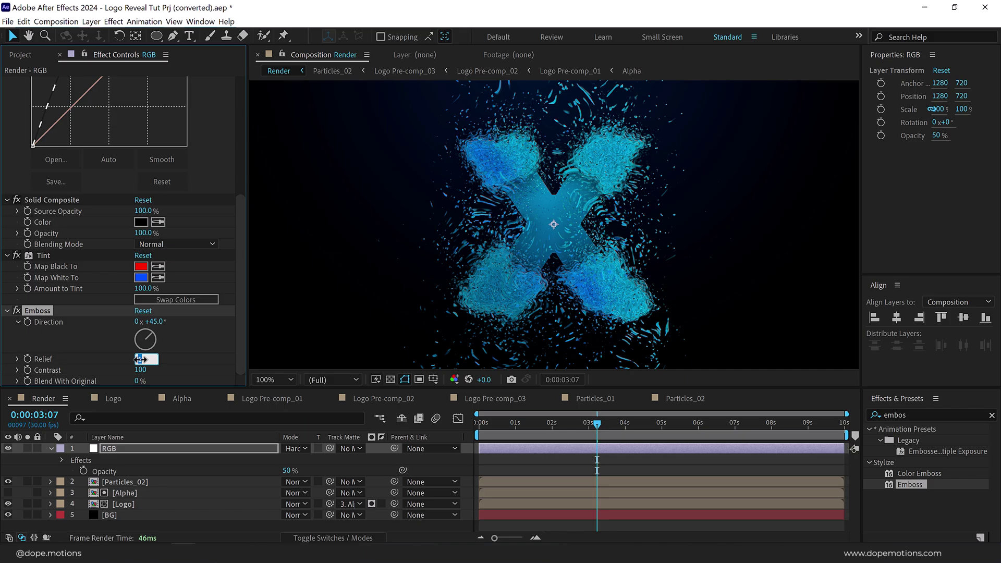
pyautogui.write('1.2')
pyautogui.press('Return')
# Add CC Vector Blur to the RGB layer and set its Amount to 200.
pyautogui.hotkey('ctrl', '5')
pyautogui.write('cc ve')
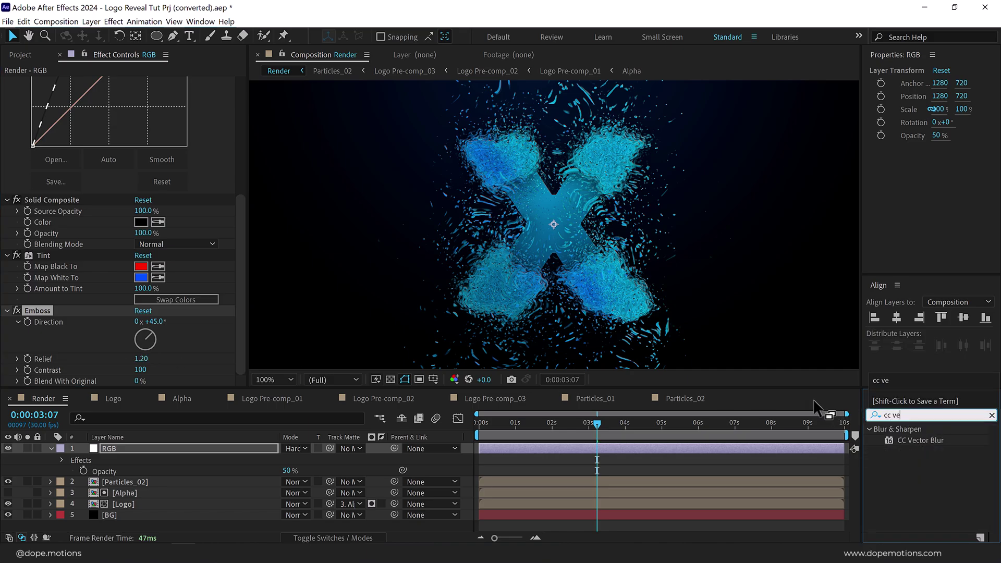
pyautogui.doubleClick(920, 440)
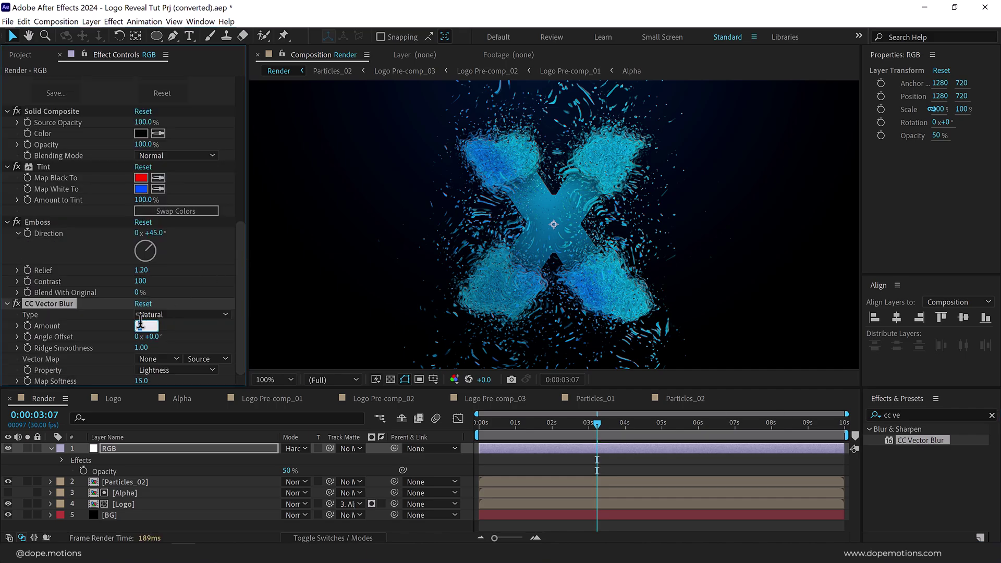
pyautogui.write('200')
pyautogui.press('Return')
# Add the Stylize Glow effect to the RGB layer and set its Glow Radius to 20.
pyautogui.hotkey('ctrl', '5')
pyautogui.write('glow')
pyautogui.doubleClick(915, 527)
pyautogui.click(140, 233)
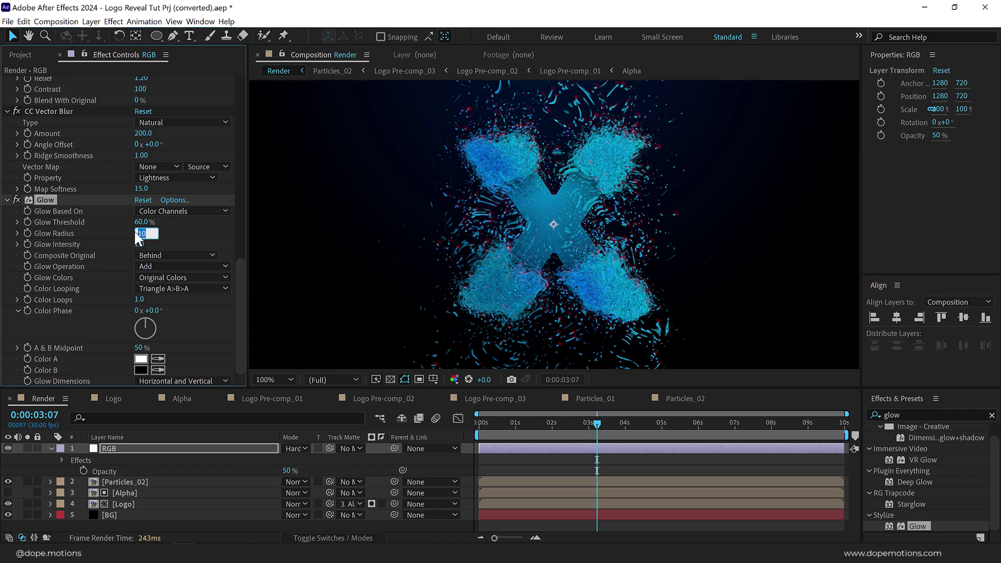
pyautogui.write('20')
pyautogui.press('Return')
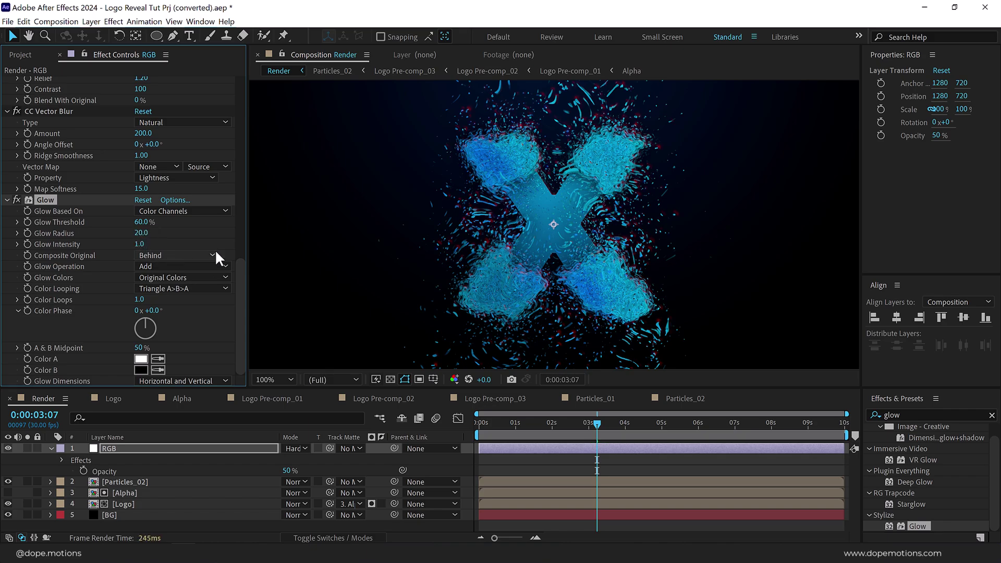
# Examine the RGB layer's effect on the particles and on the formed logo, close up and at several moments of the animation.
pyautogui.press('.')
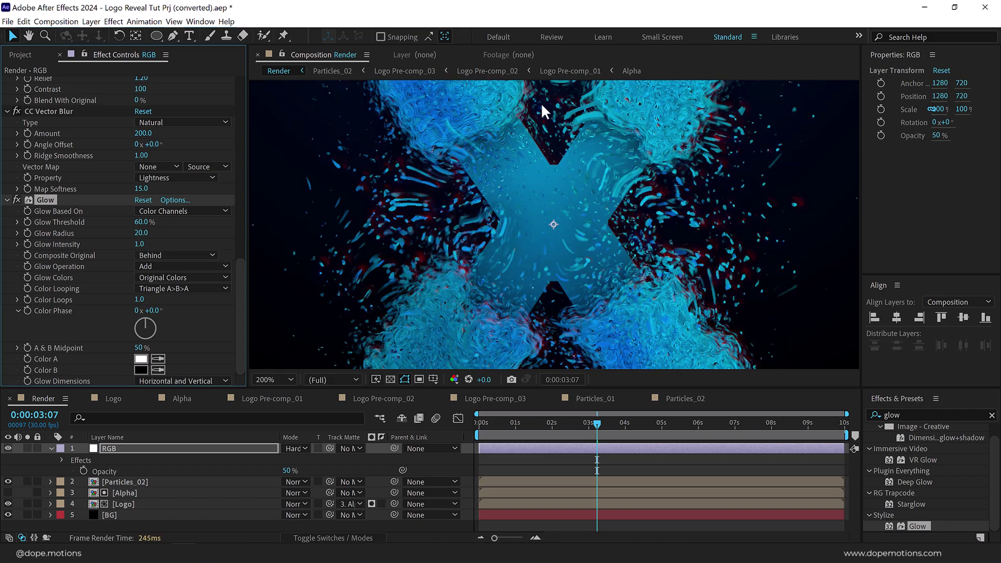
pyautogui.press(',')
pyautogui.press(',')
pyautogui.press('space')
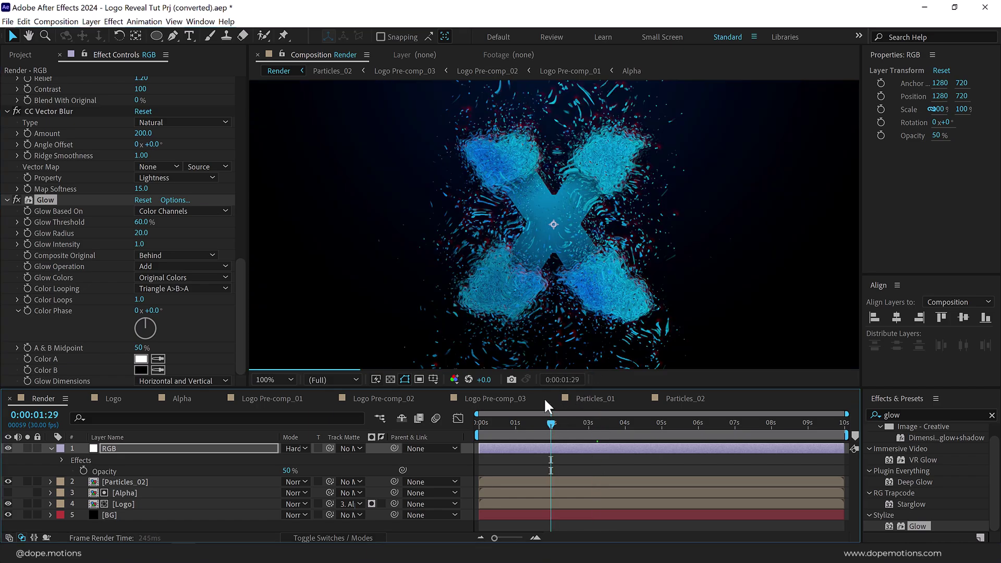
pyautogui.press('.')
pyautogui.press('.')
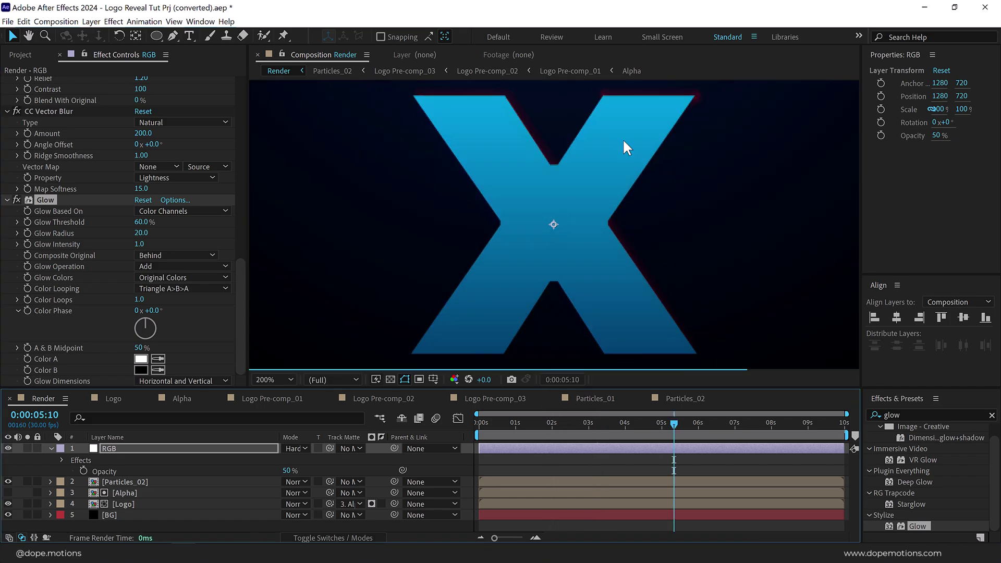
pyautogui.click(640, 424)
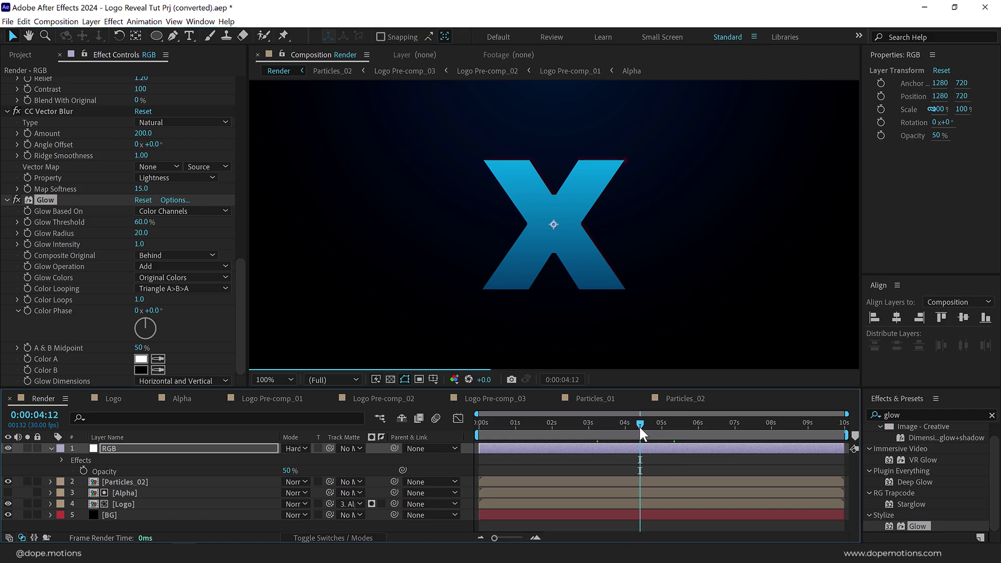
pyautogui.click(619, 423)
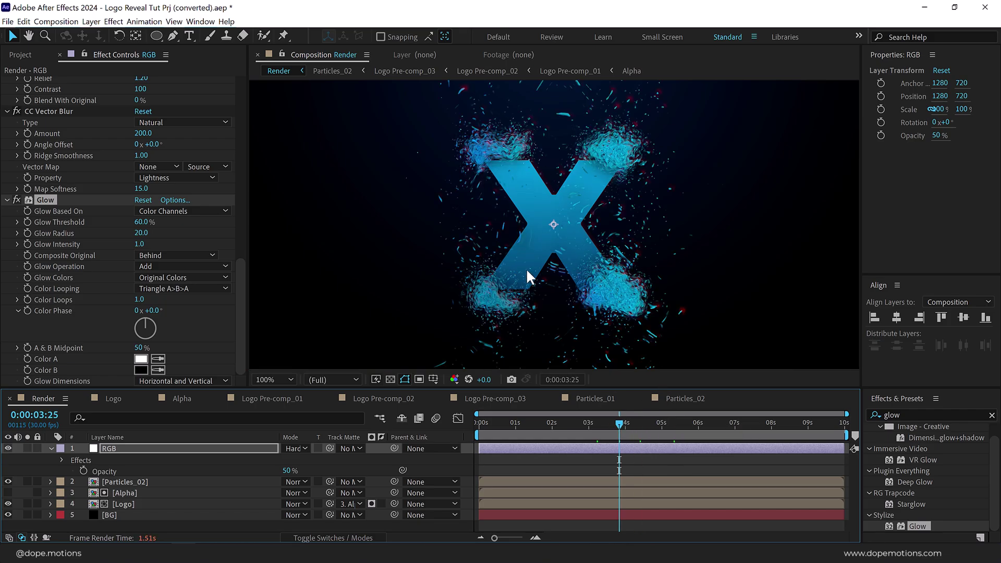
# Create a new adjustment layer at the top of the Render composition and name it Texture.
pyautogui.click(51, 449)
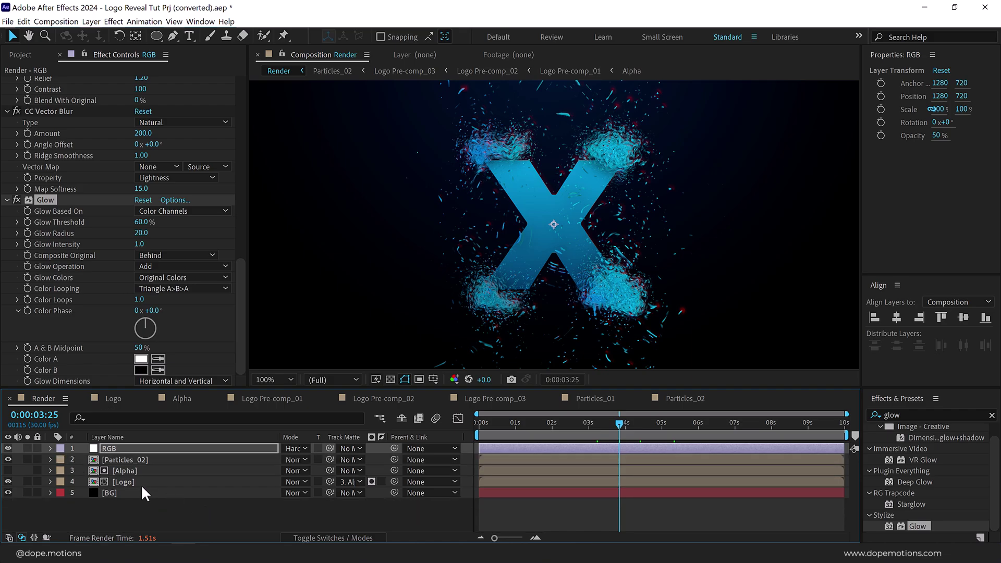
pyautogui.rightClick(146, 508)
pyautogui.moveTo(240, 390)
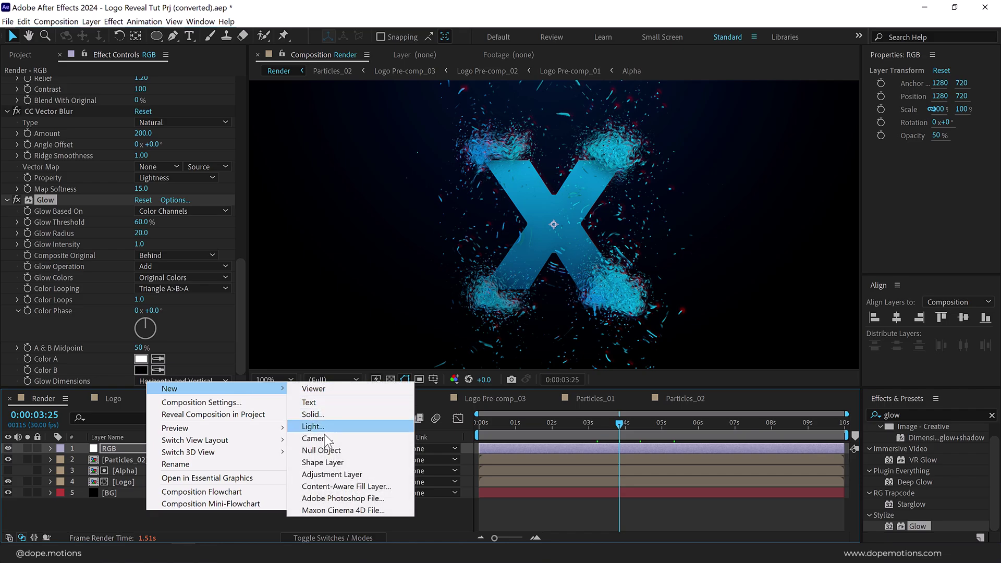
pyautogui.click(329, 475)
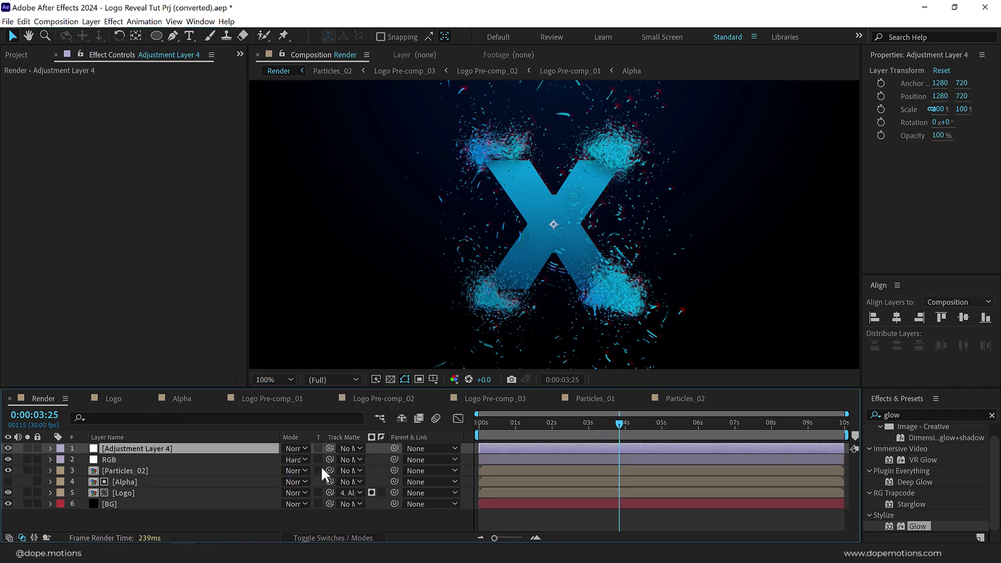
pyautogui.press('Return')
pyautogui.write('Texture')
pyautogui.press('Return')
# Apply the Fill effect to the Texture layer and set its color to white FFFFFF.
pyautogui.click(921, 414)
pyautogui.write('fill')
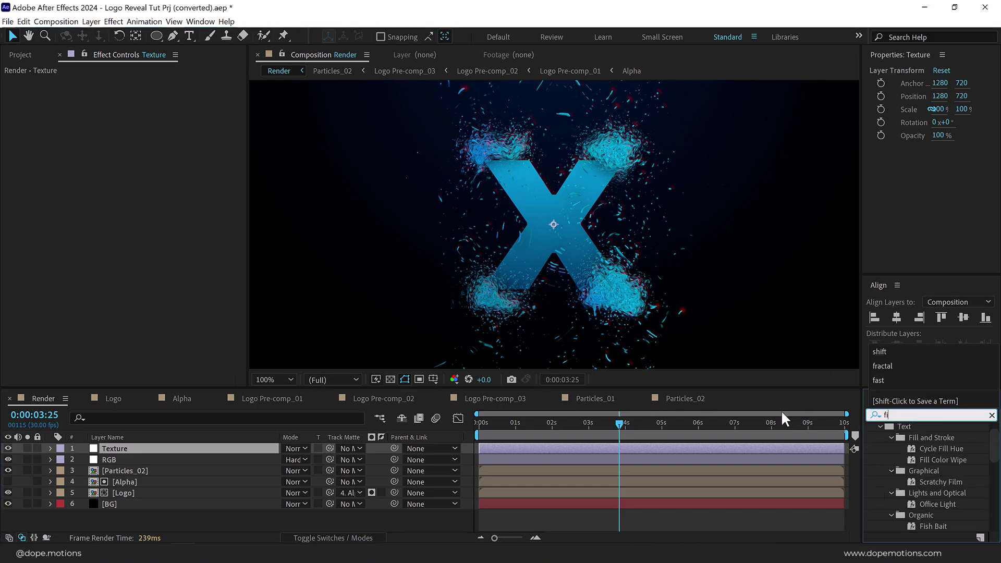
pyautogui.doubleClick(915, 502)
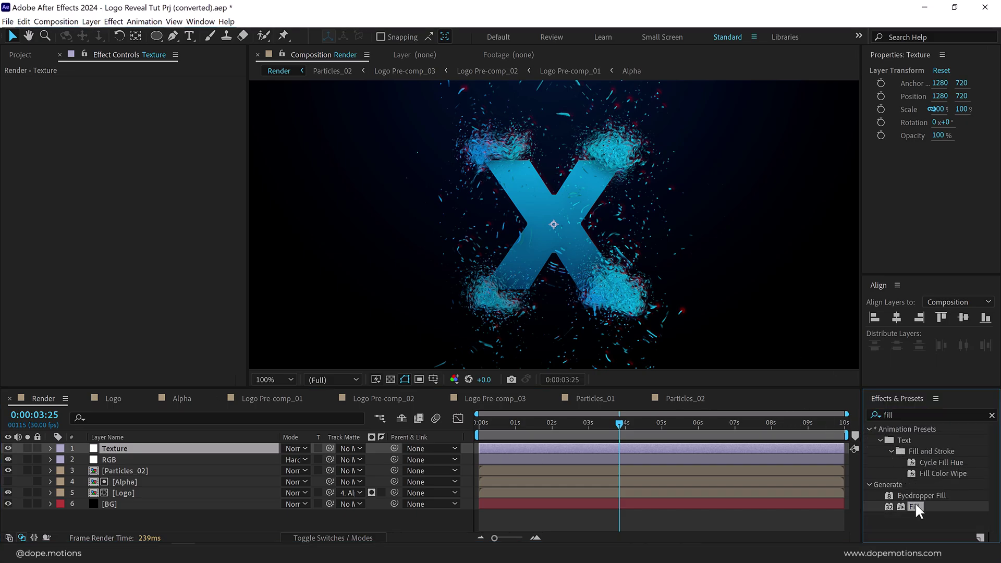
pyautogui.click(140, 115)
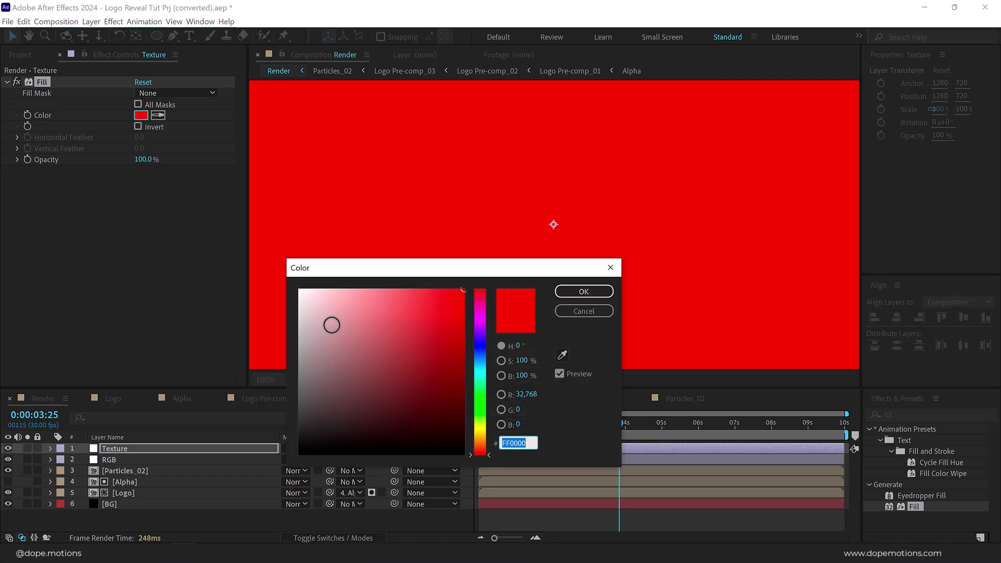
pyautogui.write('FFFFFF')
pyautogui.click(579, 291)
# Add the Cell Pattern effect to the Texture layer and set its pattern to Tubular.
pyautogui.click(917, 414)
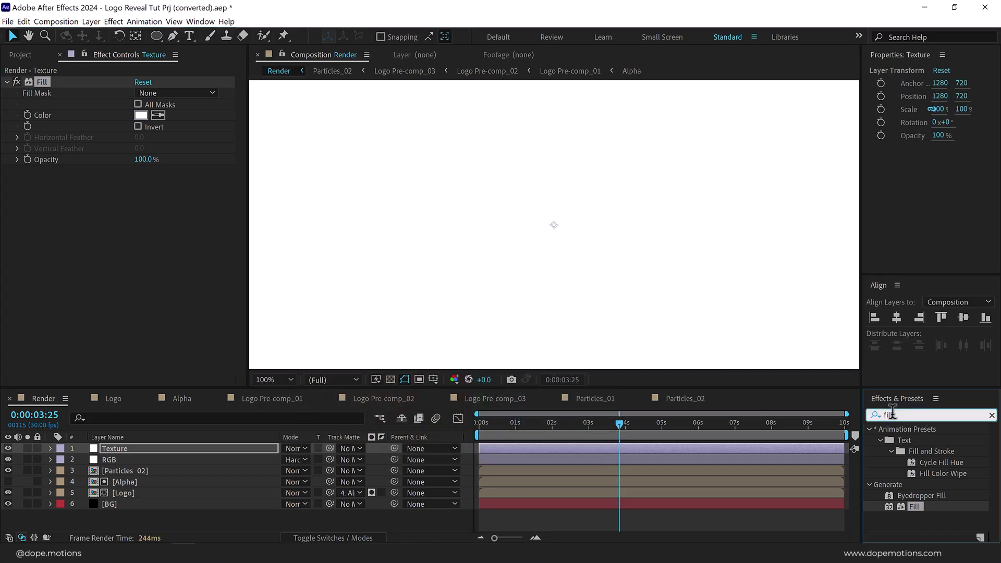
pyautogui.write('c')
pyautogui.press('BackSpace')
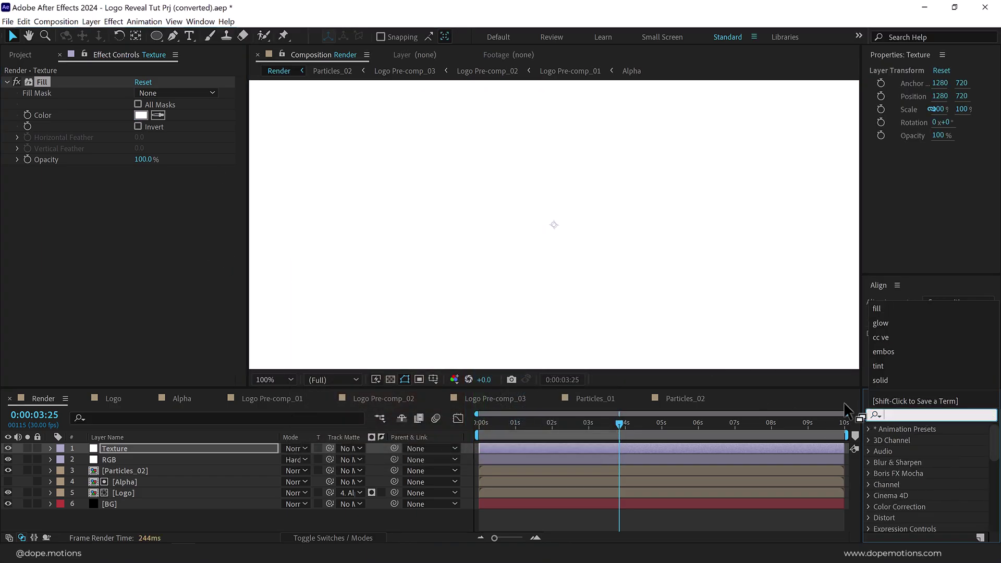
pyautogui.write('patt')
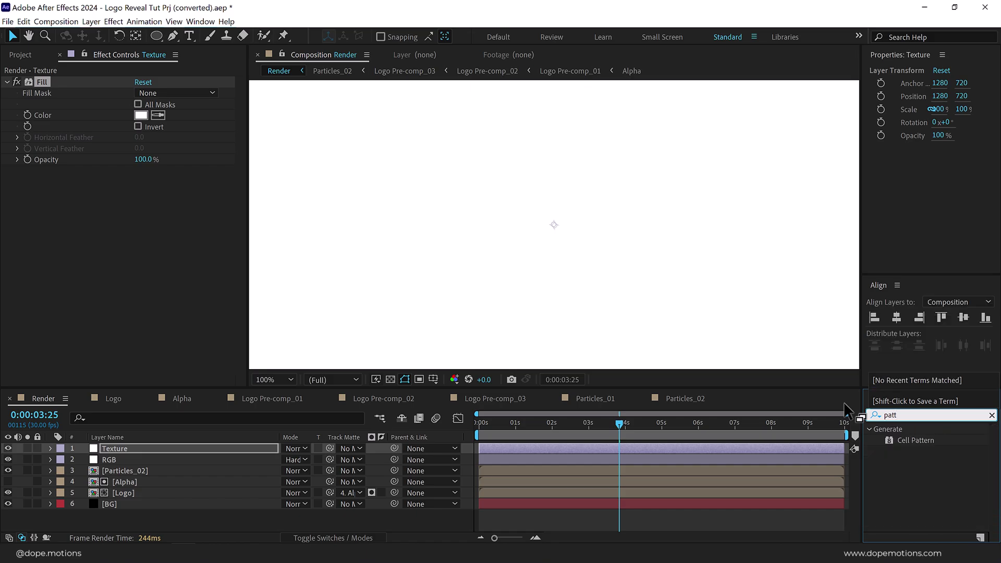
pyautogui.doubleClick(913, 440)
pyautogui.click(157, 183)
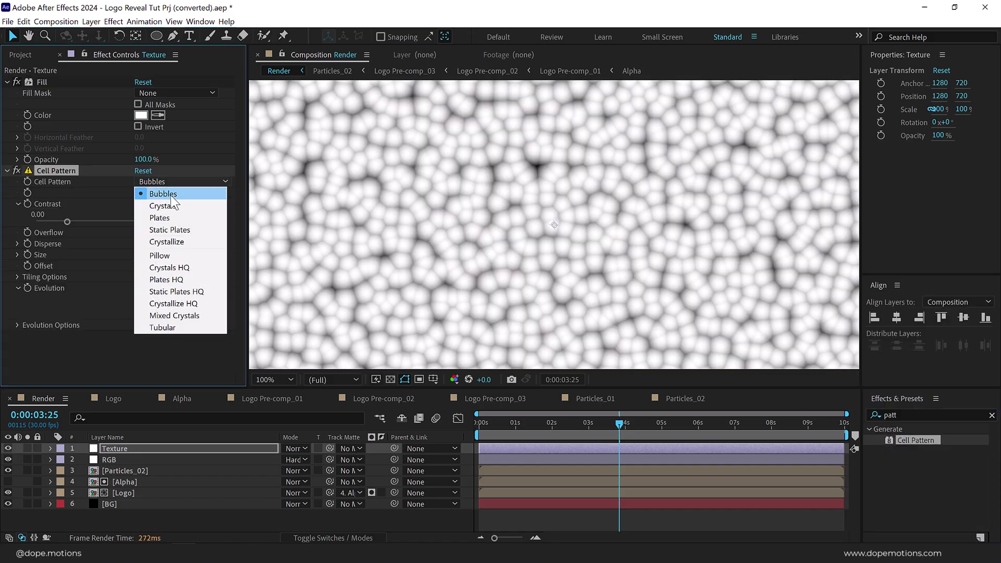
pyautogui.click(162, 328)
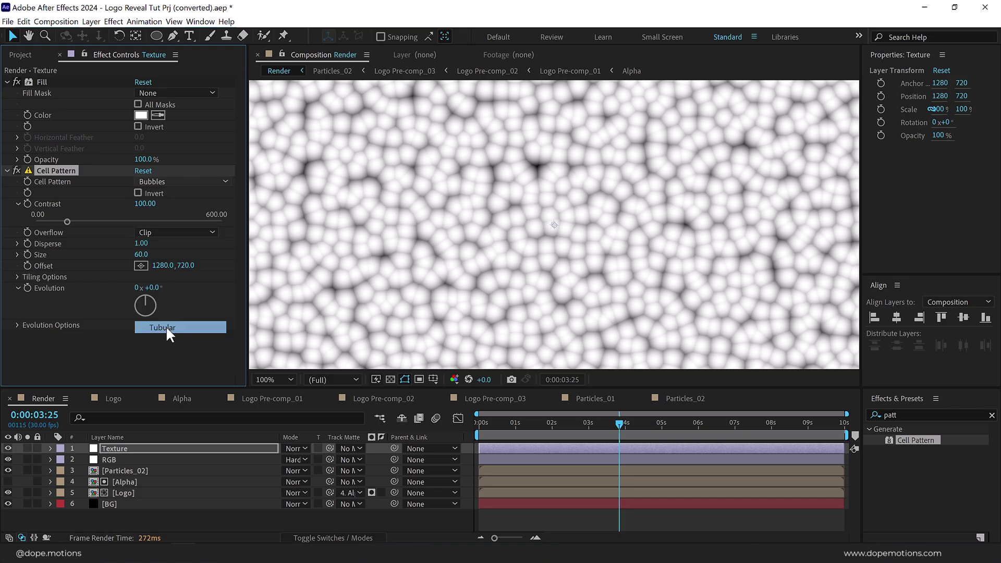
# Set the Cell Pattern's Contrast to 450, Disperse to 0 and Size to 4.
pyautogui.click(146, 204)
pyautogui.write('450')
pyautogui.press('Return')
pyautogui.click(139, 243)
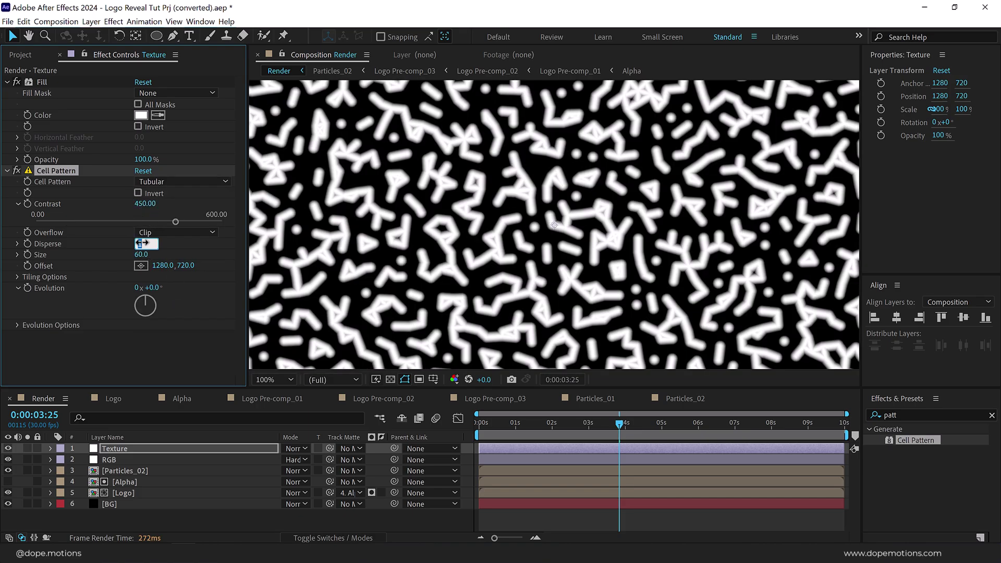
pyautogui.write('0')
pyautogui.press('Return')
pyautogui.click(142, 255)
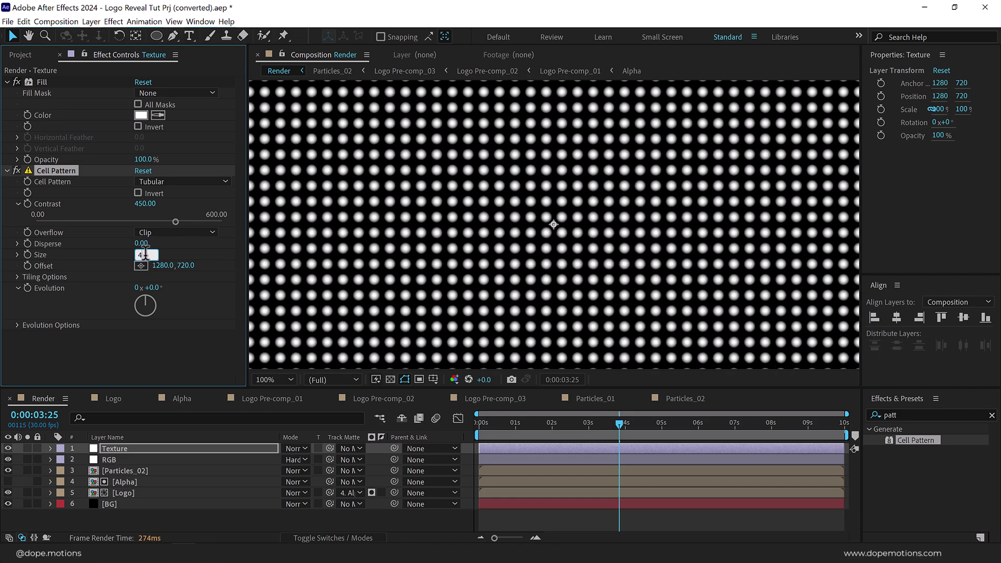
pyautogui.write('4')
pyautogui.press('Return')
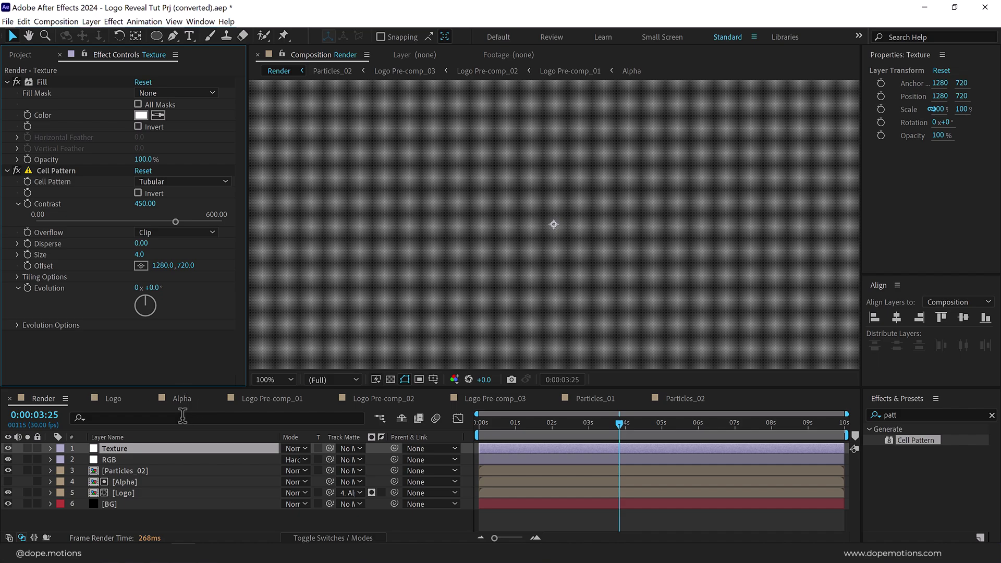
# Set the Texture layer's blending mode to Soft Light.
pyautogui.click(300, 449)
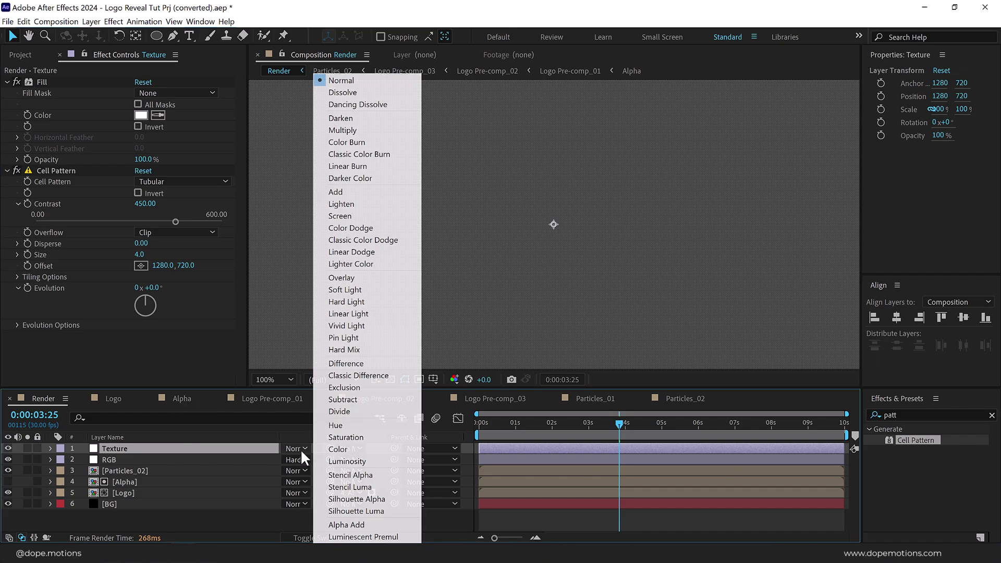
pyautogui.click(347, 291)
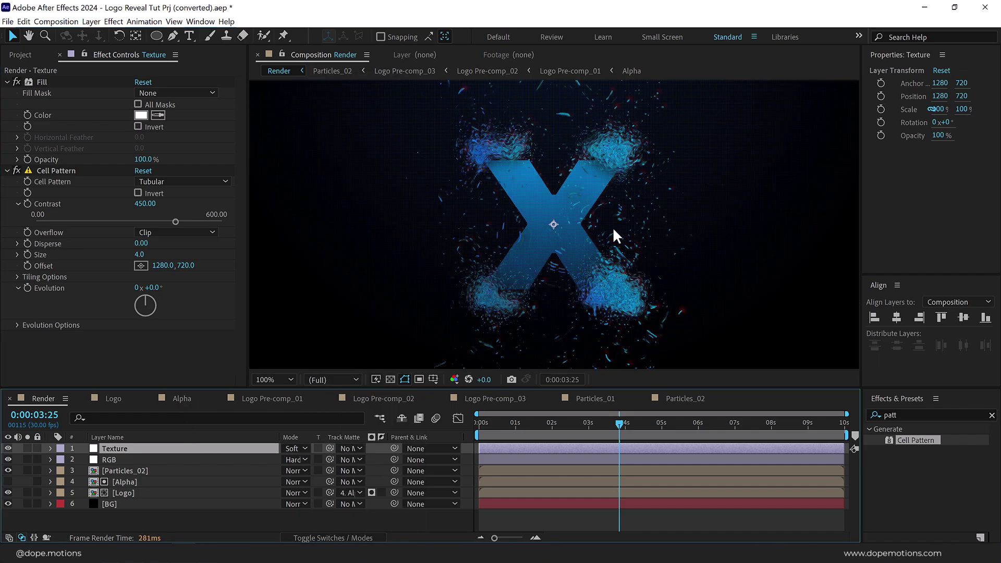
# Lower the Texture layer's opacity to 30% and check the pattern over the logo.
pyautogui.press('.')
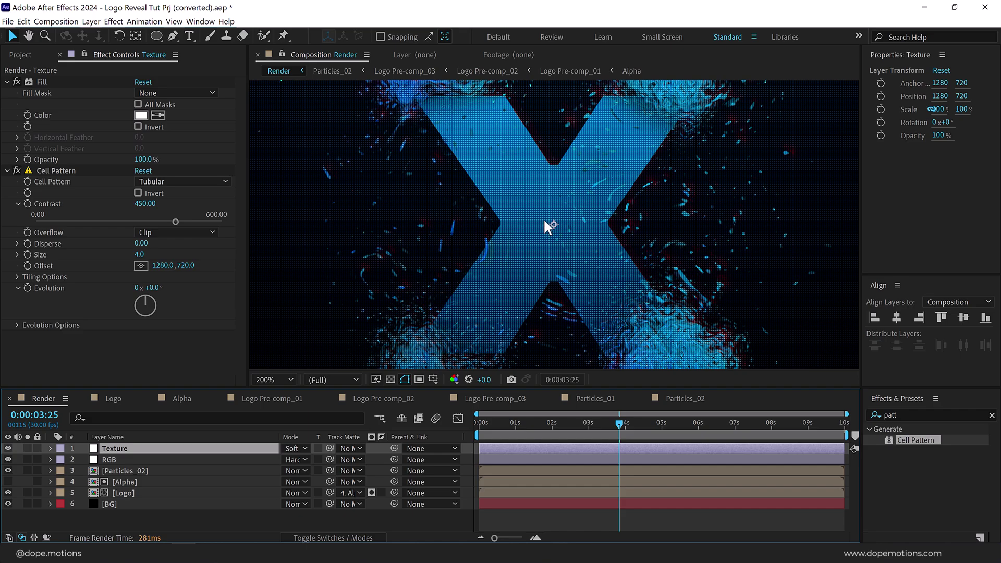
pyautogui.press(',')
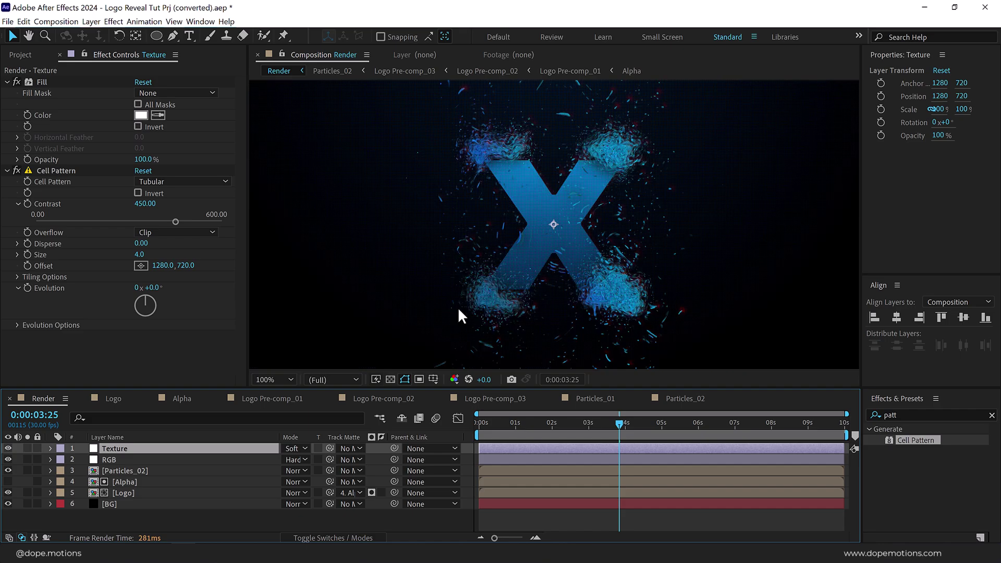
pyautogui.press(',')
pyautogui.press('.')
pyautogui.press('t')
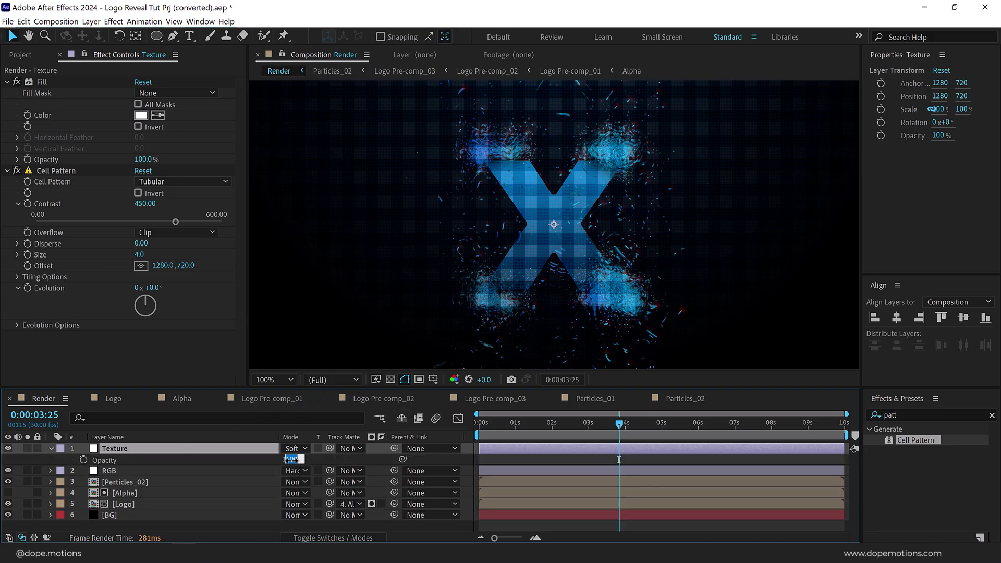
pyautogui.click(282, 459)
pyautogui.write('30')
pyautogui.press('Return')
pyautogui.press('.')
pyautogui.press(',')
pyautogui.press(',')
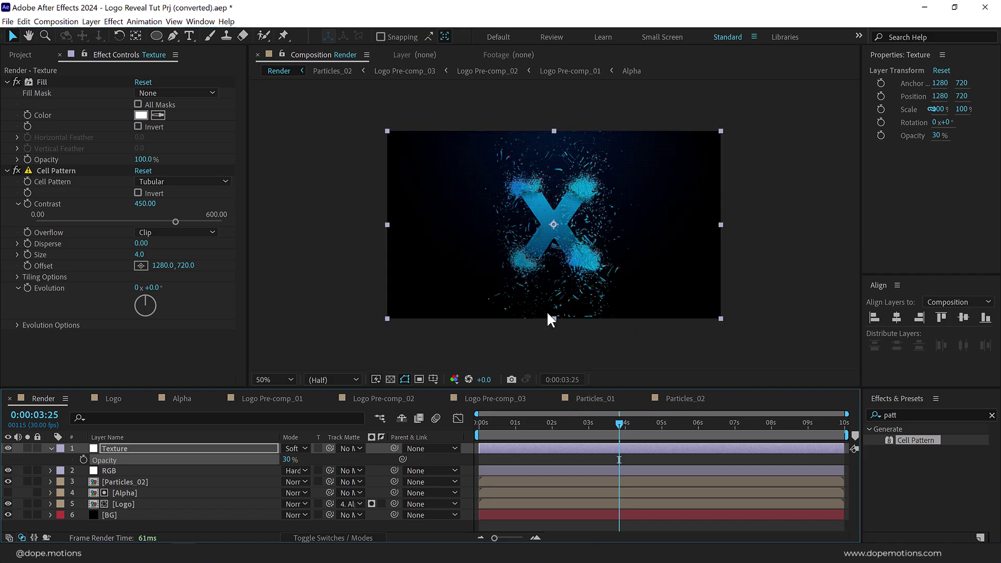
pyautogui.press('.')
# End the Render composition's work area at 0:00:06:02 and preview the logo reveal.
pyautogui.moveTo(638, 434); pyautogui.dragTo(738, 437)
pyautogui.press('n')
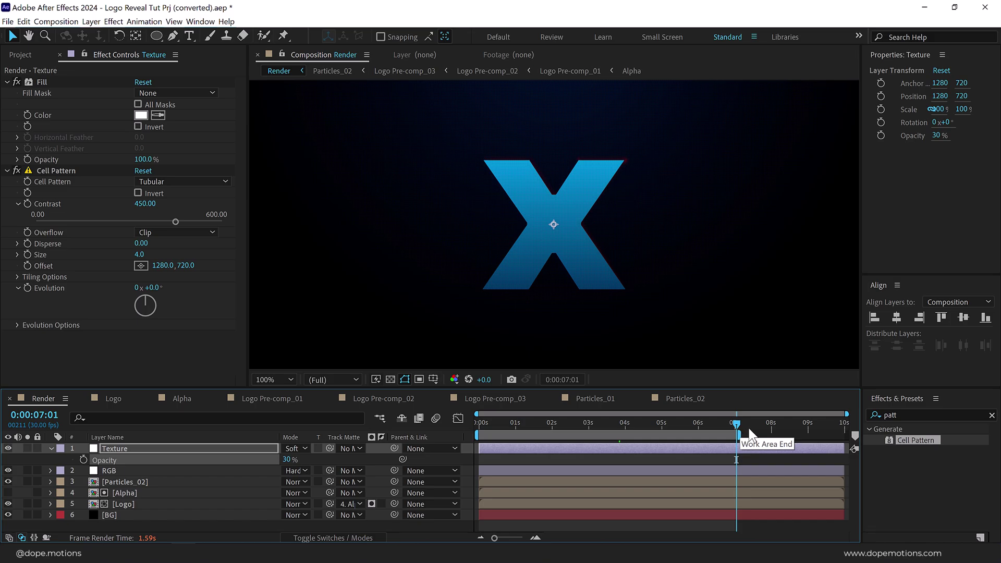
pyautogui.press('space')
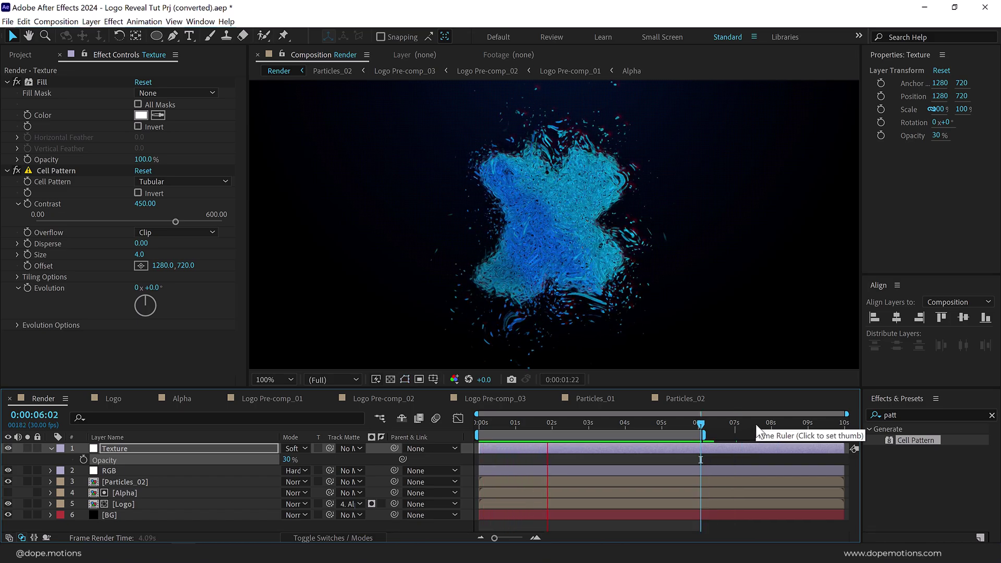